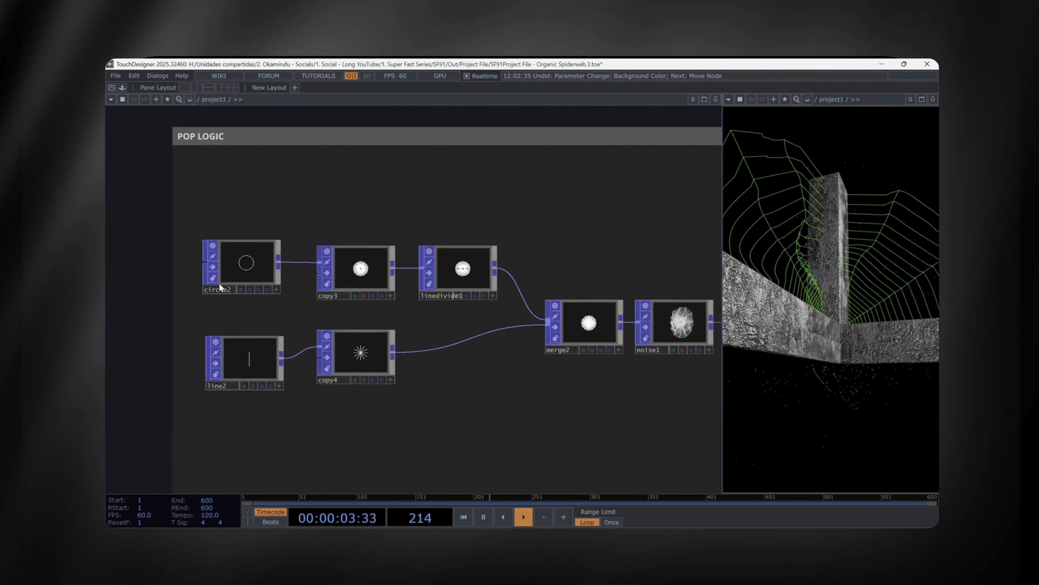
# Examine the POP LOGIC network from the circle and line nodes through the copies, merge and noise
pyautogui.click(254, 274)
pyautogui.click(266, 359)
pyautogui.click(360, 355)
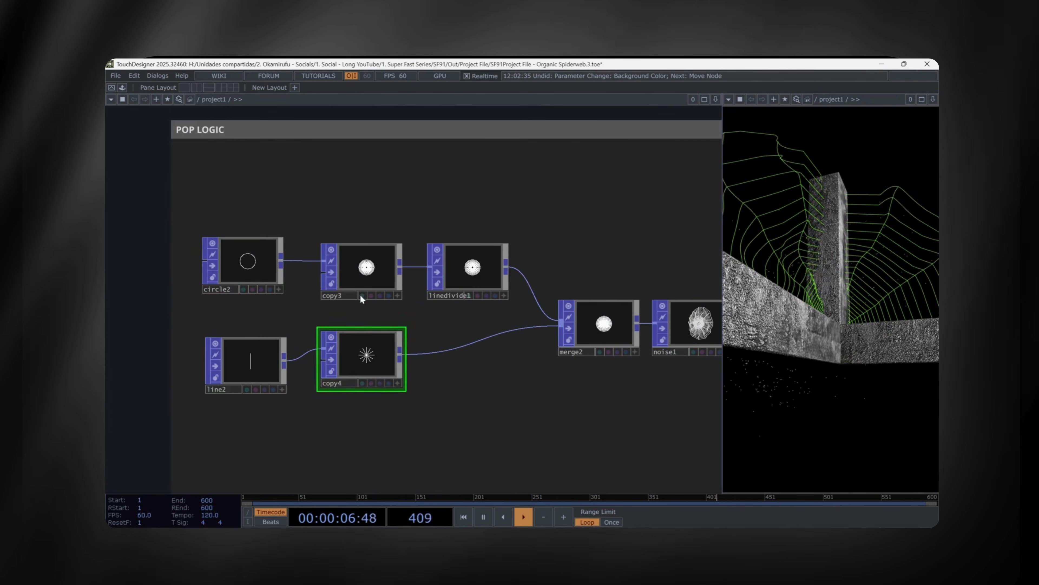
pyautogui.click(360, 269)
pyautogui.moveTo(666, 372); pyautogui.dragTo(411, 353)
pyautogui.click(442, 327)
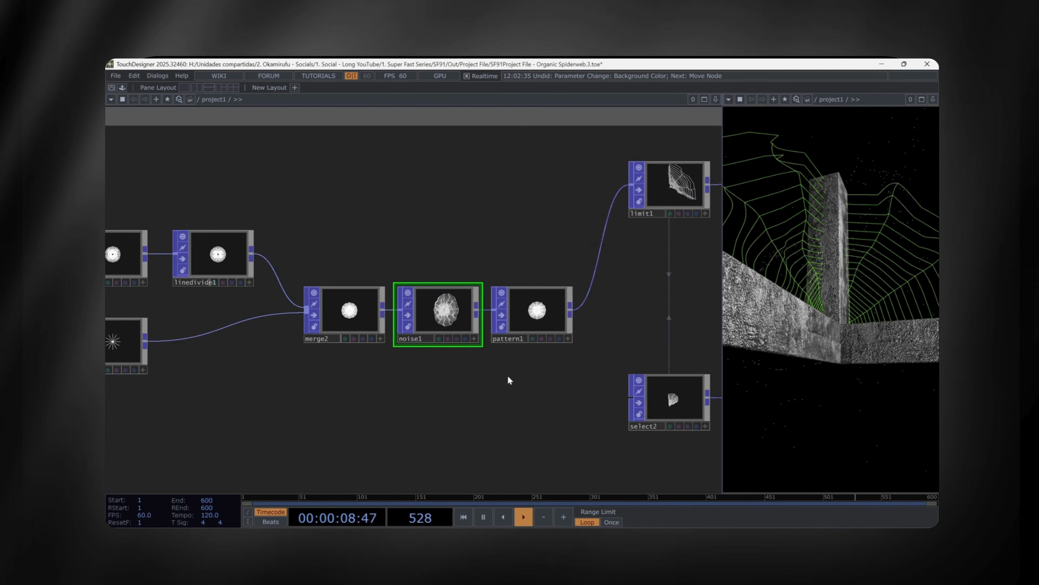
pyautogui.moveTo(623, 338); pyautogui.dragTo(426, 341)
pyautogui.scroll(-1, 603, 346)
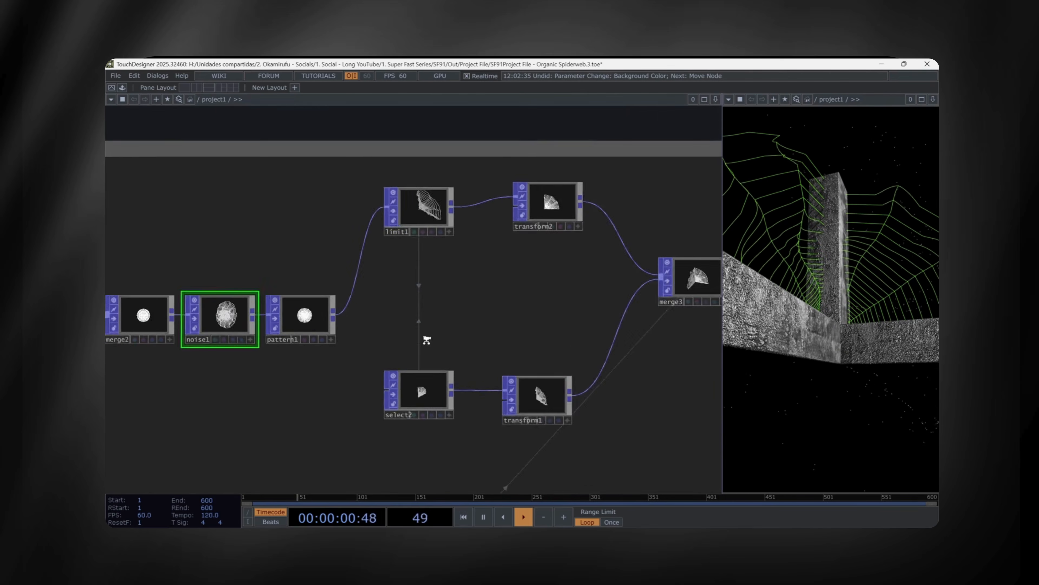
# Examine the limit, transform and merge branches of the web, then the particle noise node and the box structure
pyautogui.scroll(-3, 458, 251)
pyautogui.scroll(3, 441, 430)
pyautogui.moveTo(441, 430); pyautogui.dragTo(418, 447)
pyautogui.scroll(3, 556, 389)
pyautogui.scroll(2, 655, 351)
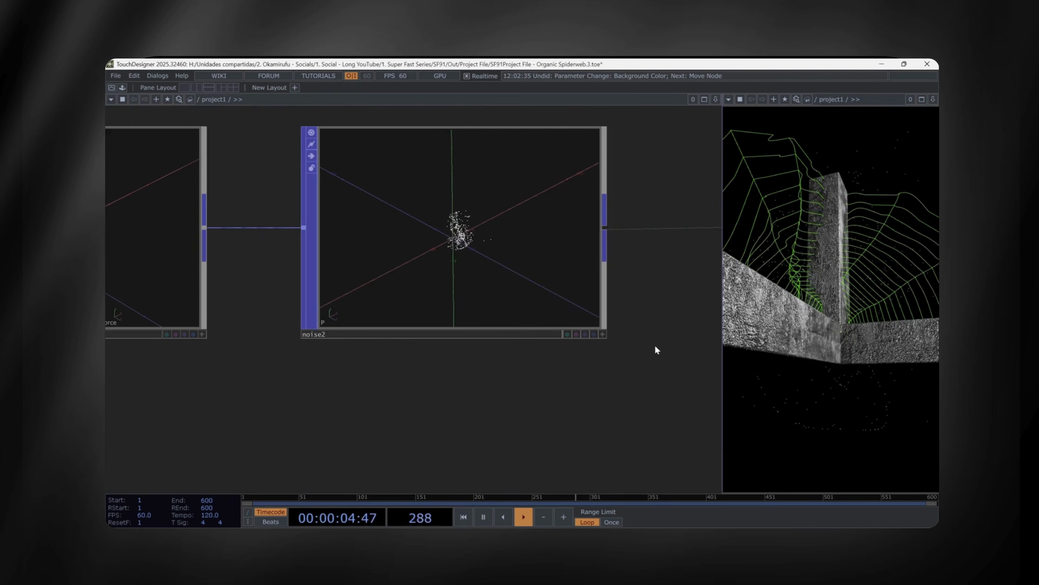
pyautogui.scroll(-5, 652, 355)
pyautogui.moveTo(573, 352); pyautogui.dragTo(245, 389)
pyautogui.scroll(-3, 245, 389)
pyautogui.moveTo(628, 352); pyautogui.dragTo(534, 491)
pyautogui.scroll(8, 194, 139)
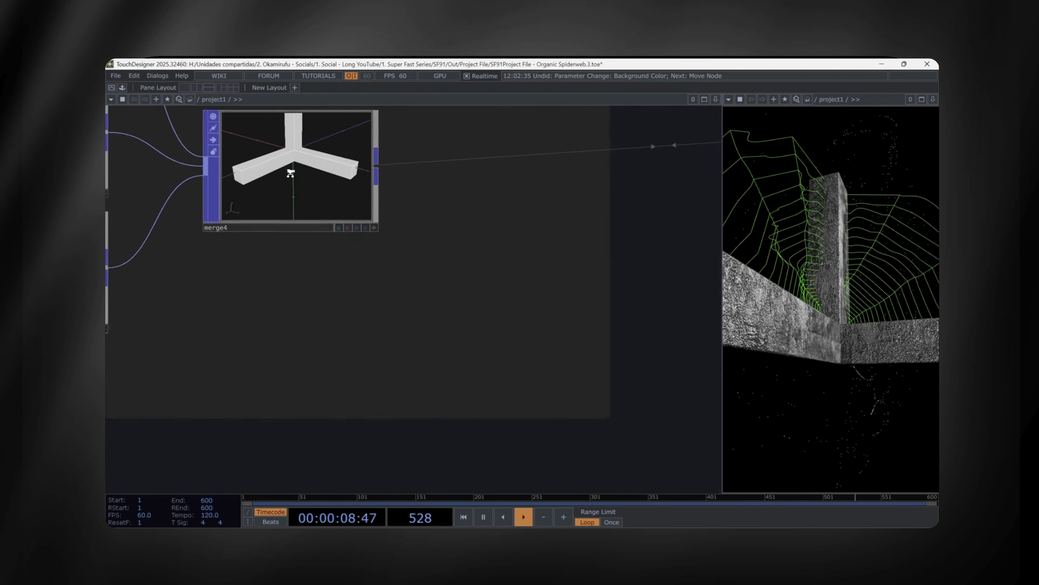
# Examine the structure's geometry chain, the concrete texture chain and the PBR material in the rendering section
pyautogui.scroll(-6, 291, 176)
pyautogui.moveTo(487, 343); pyautogui.dragTo(348, 380)
pyautogui.scroll(1, 669, 324)
pyautogui.moveTo(669, 323); pyautogui.dragTo(525, 402)
pyautogui.scroll(1, 523, 319)
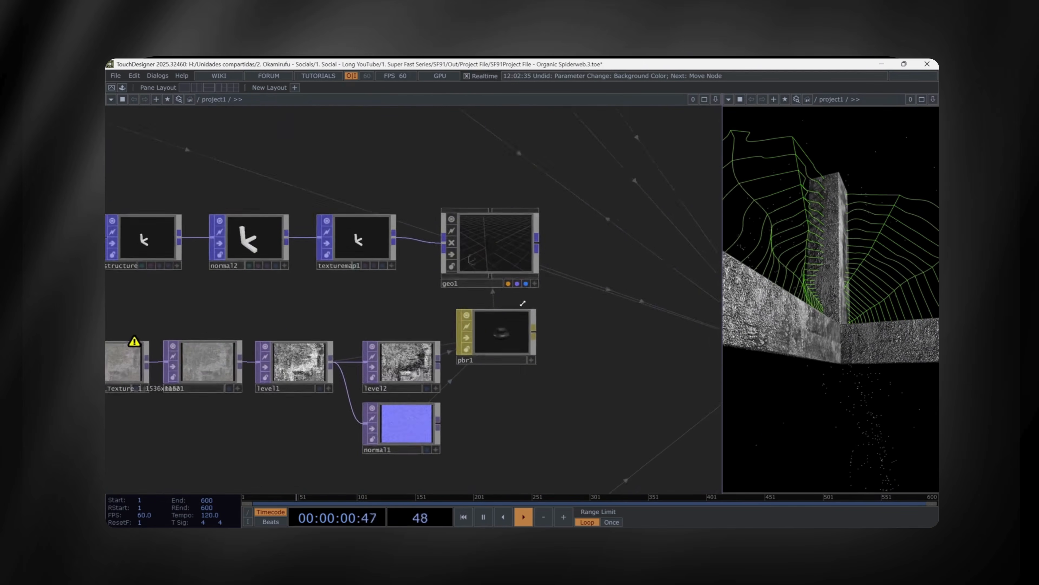
pyautogui.moveTo(522, 304); pyautogui.dragTo(502, 336)
pyautogui.scroll(6, 519, 283)
pyautogui.scroll(-8, 573, 313)
pyautogui.moveTo(568, 360); pyautogui.dragTo(564, 375)
pyautogui.scroll(-2, 564, 375)
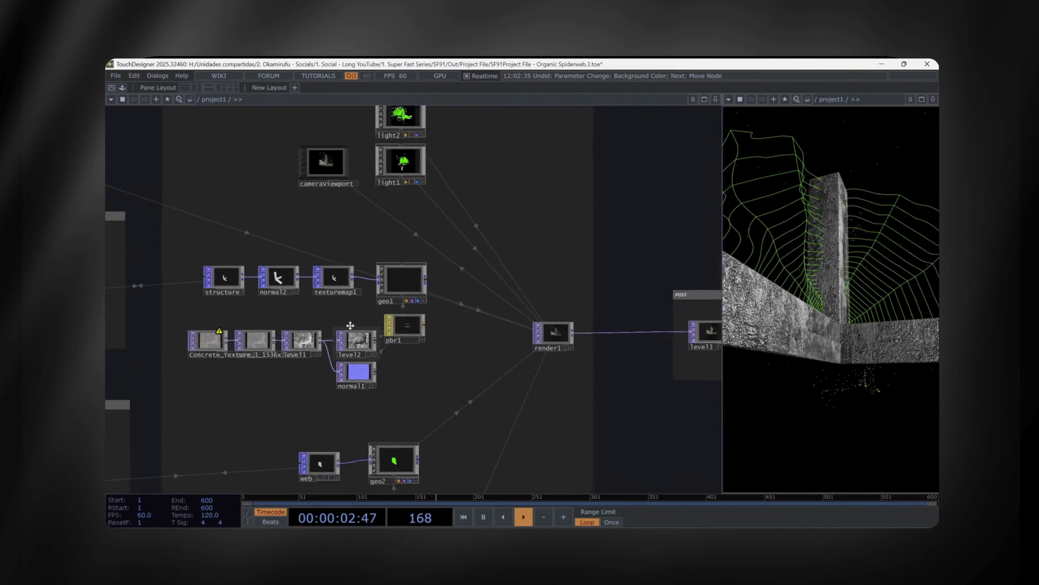
# Examine the render node, the camera viewport and the post-processing section of the finished project
pyautogui.moveTo(578, 331); pyautogui.dragTo(447, 291)
pyautogui.scroll(5, 447, 291)
pyautogui.scroll(3, 395, 284)
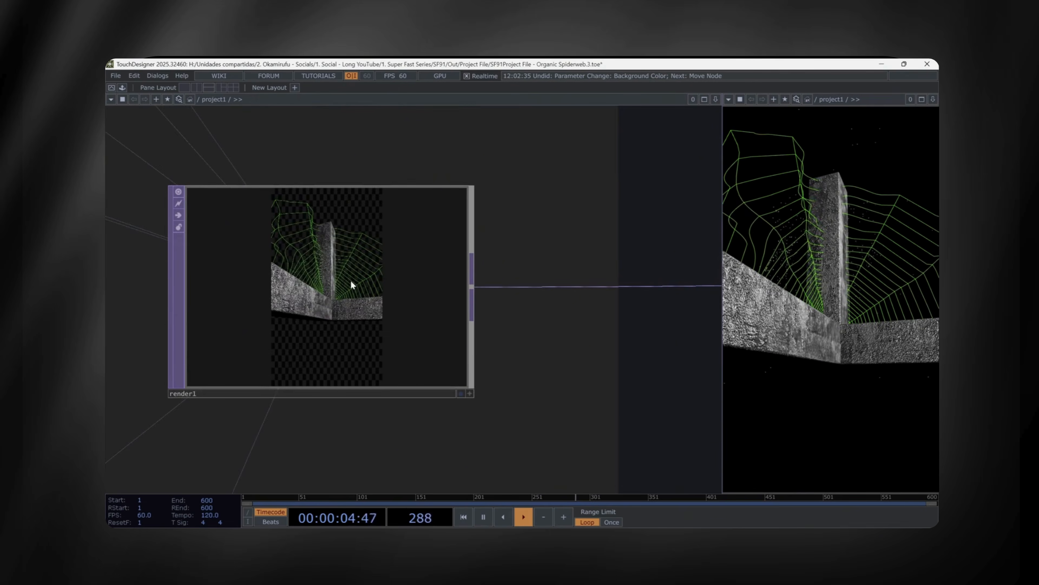
pyautogui.scroll(-8, 350, 280)
pyautogui.moveTo(307, 137); pyautogui.dragTo(129, 220, button='right')
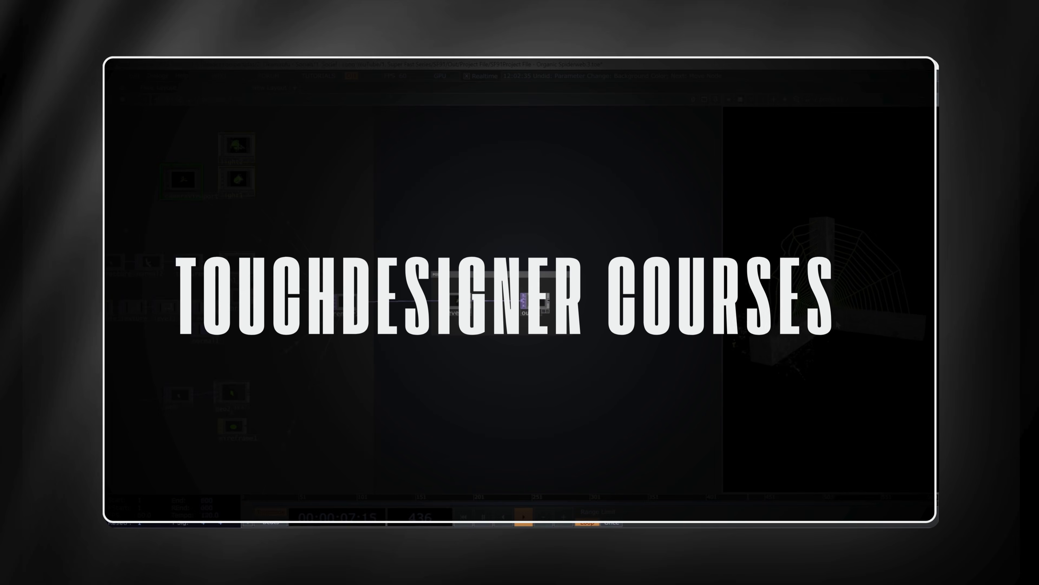
pyautogui.scroll(-5, 578, 404)
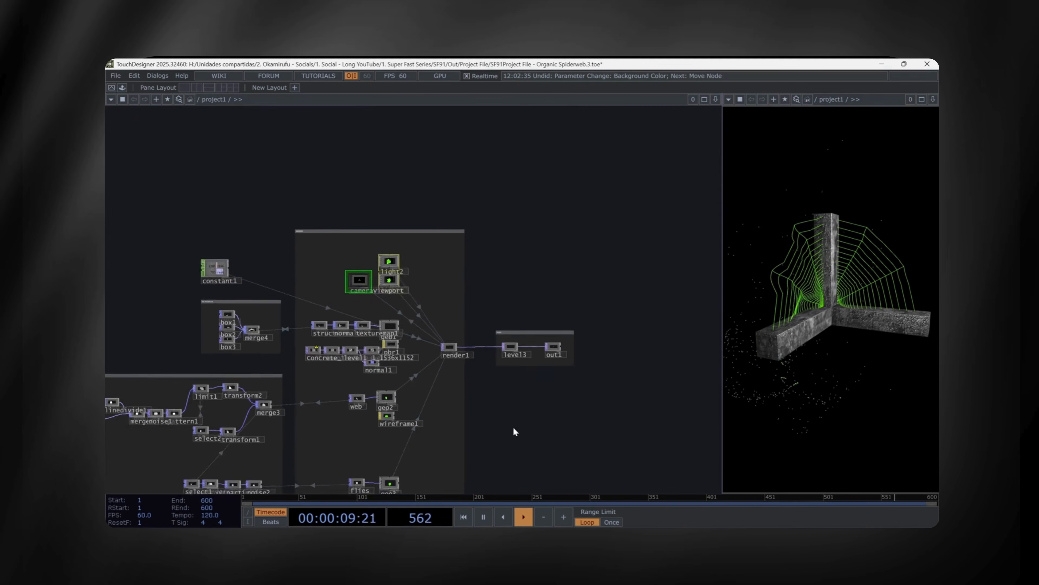
pyautogui.moveTo(592, 224); pyautogui.dragTo(657, 151)
pyautogui.scroll(1, 689, 360)
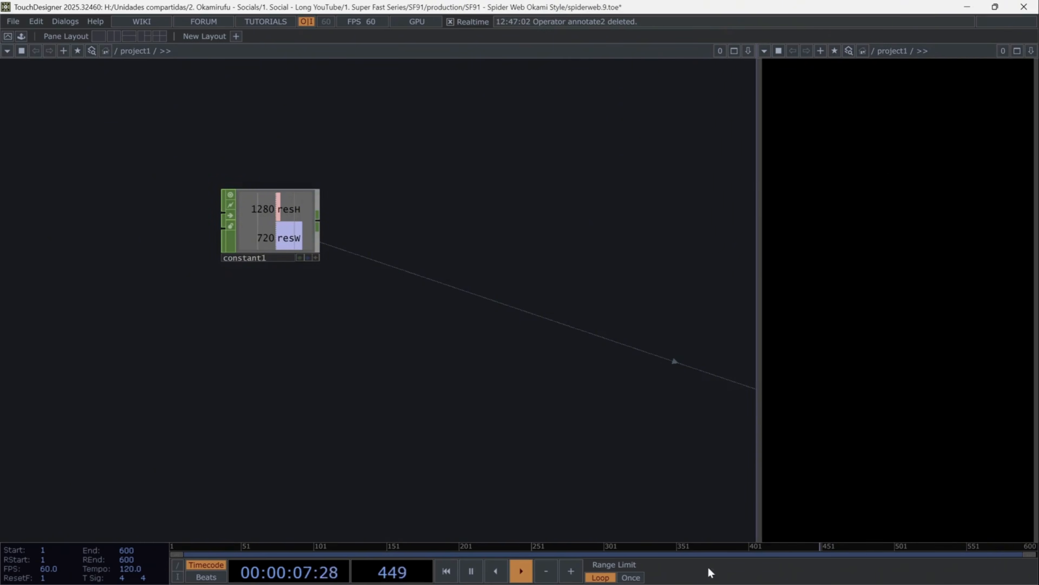
# Inspect the resH and resW channel values of the constant node that drives the render resolution
pyautogui.scroll(4, 292, 209)
pyautogui.click(290, 211)
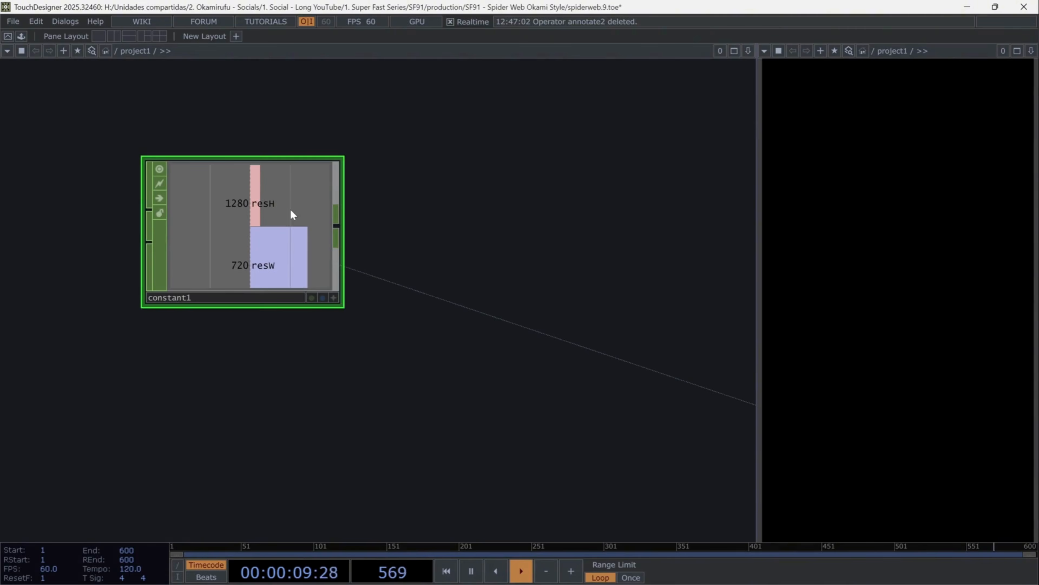
pyautogui.press('p')
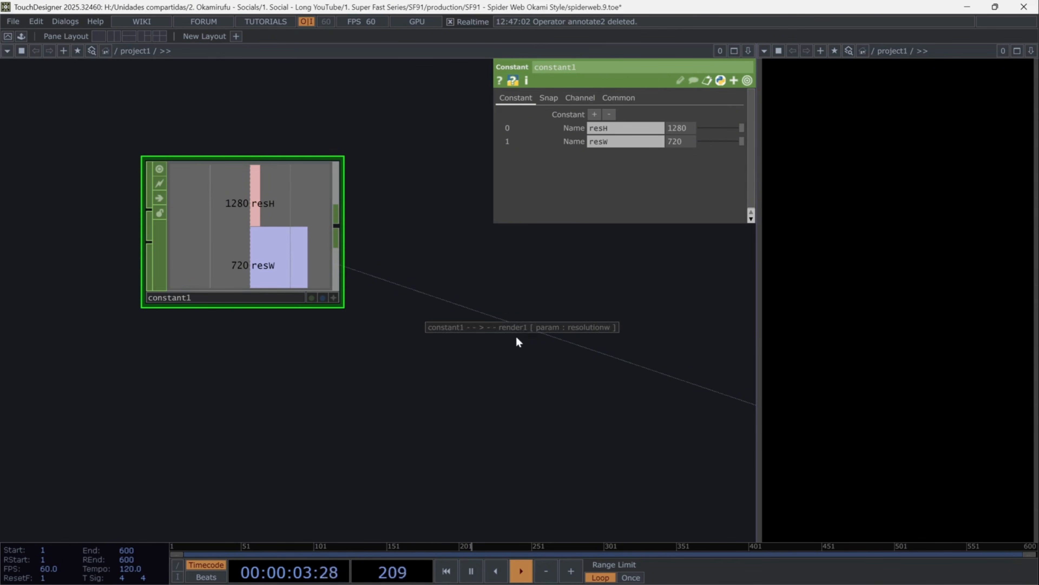
pyautogui.press('p')
# Add a Circle POP in an empty area of the network and show its parameters
pyautogui.scroll(1, 476, 384)
pyautogui.scroll(-9, 476, 383)
pyautogui.moveTo(476, 383); pyautogui.dragTo(403, 163)
pyautogui.scroll(4, 228, 311)
pyautogui.press('Tab')
pyautogui.write('cir')
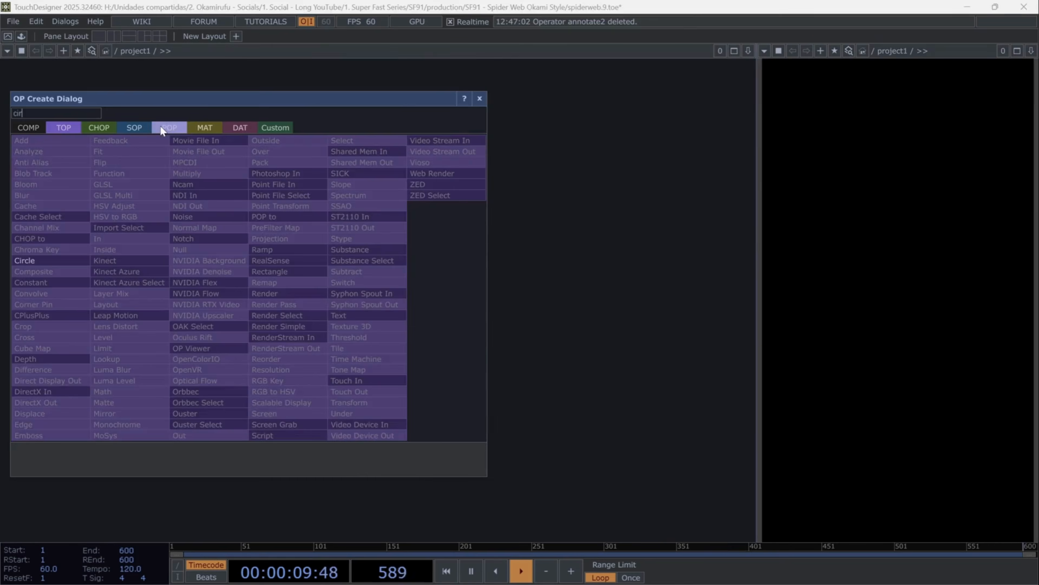
pyautogui.click(160, 130)
pyautogui.click(70, 271)
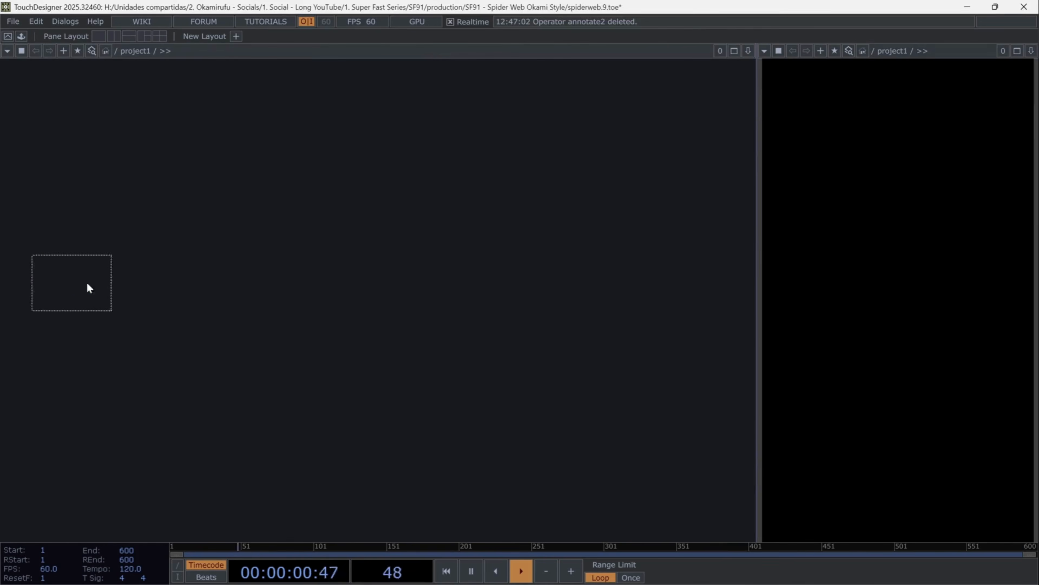
pyautogui.click(213, 286)
pyautogui.press('p')
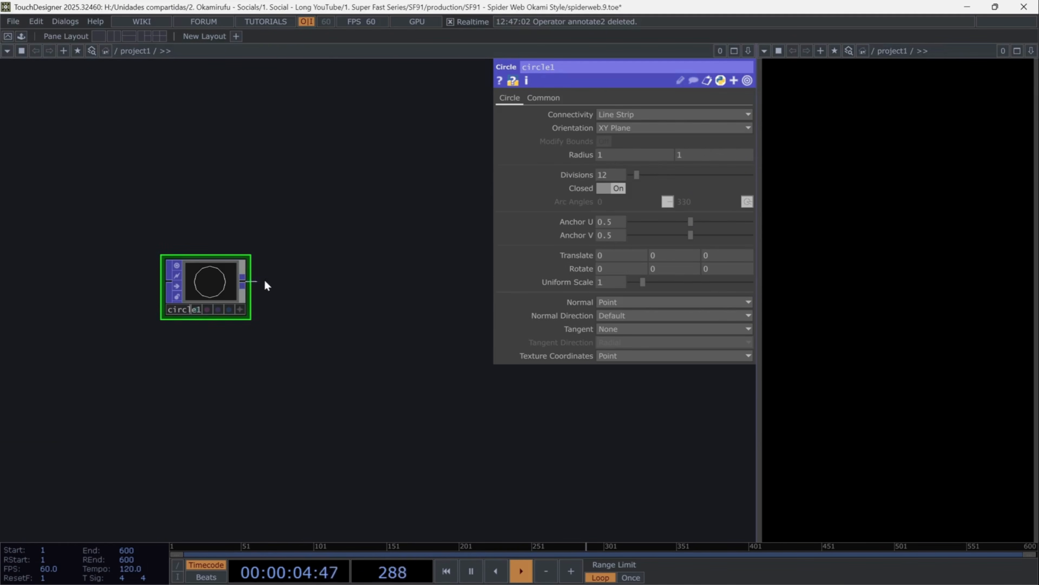
# Add a Copy POP connected to the circle's output
pyautogui.press('Tab')
pyautogui.write('cop')
pyautogui.press('Return')
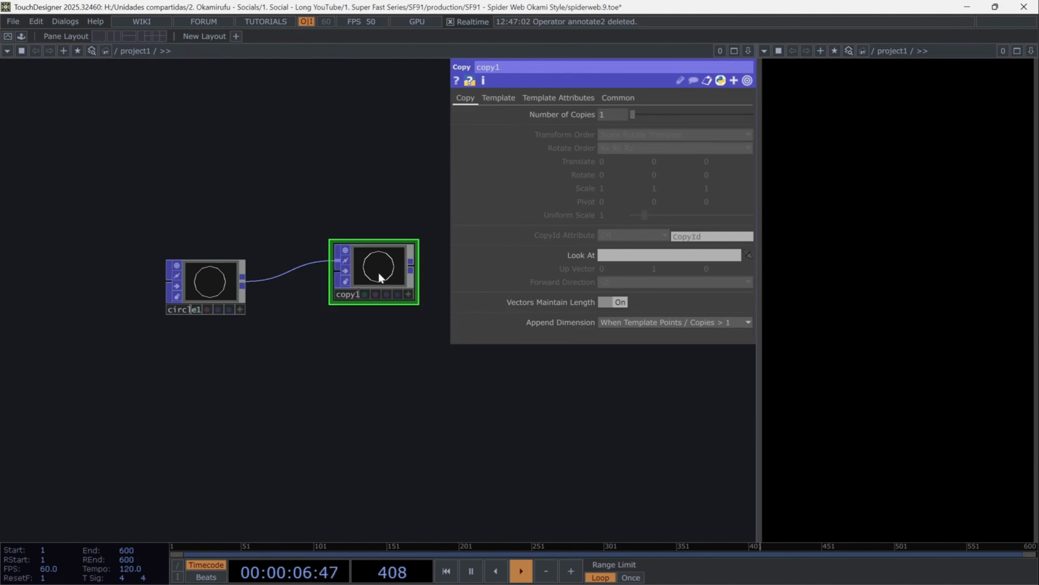
pyautogui.click(363, 289)
# Set the copy node's number of copies to 30 and uniform scale to 0.925, and check the resulting concentric rings
pyautogui.write('3')
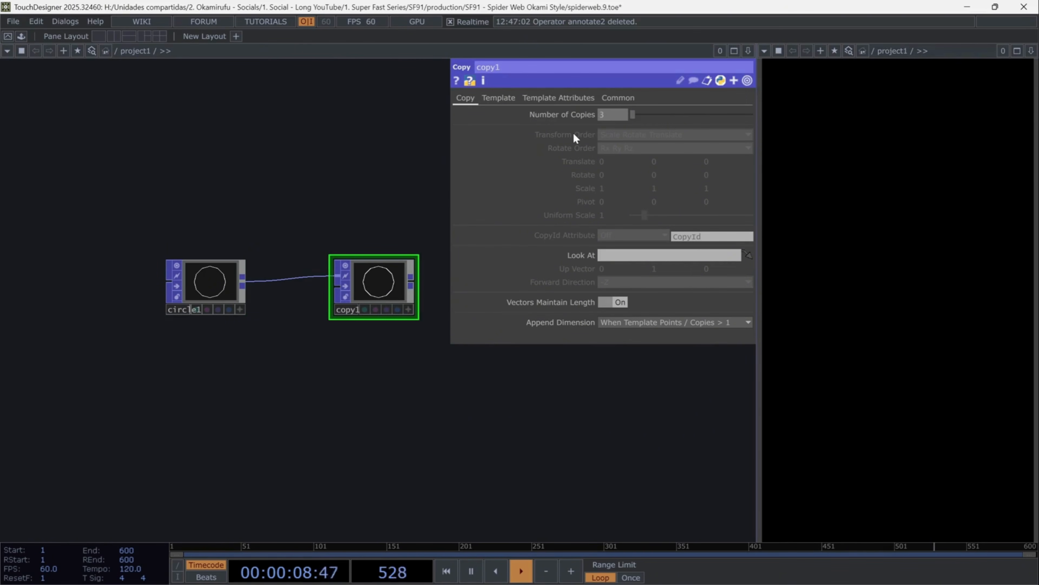
pyautogui.write('0')
pyautogui.press('Return')
pyautogui.write('0.')
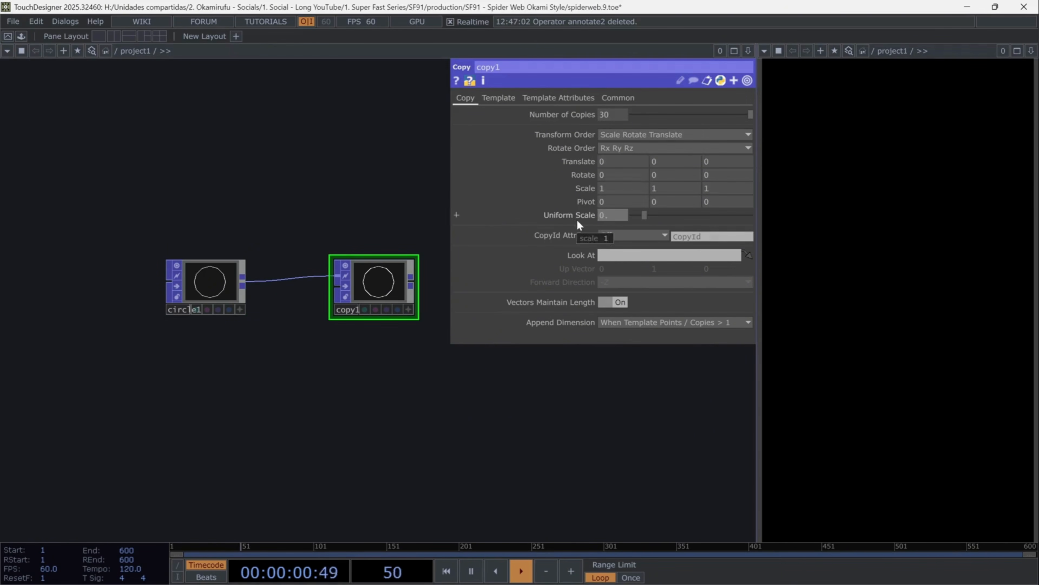
pyautogui.write('925')
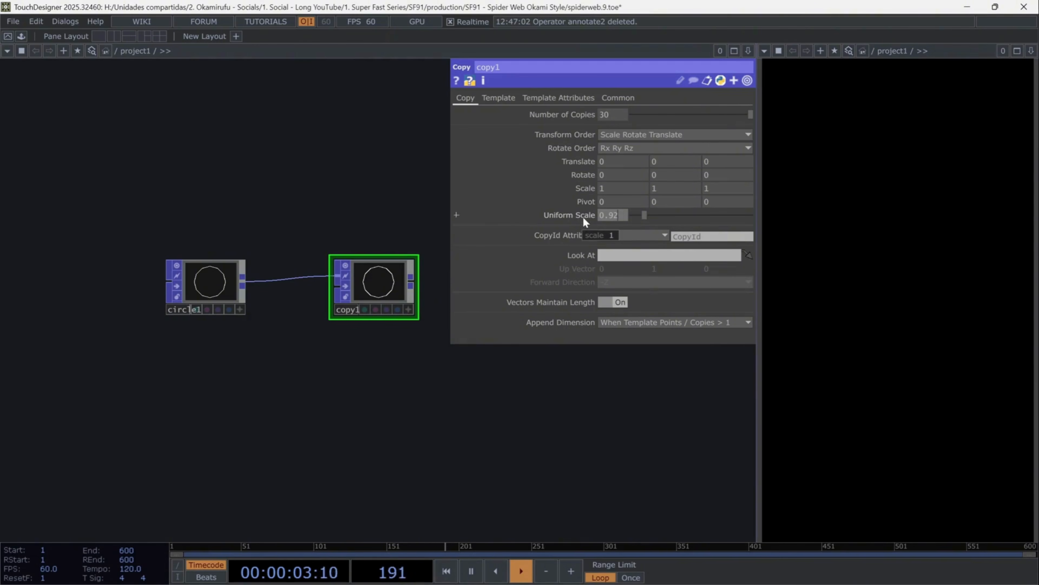
pyautogui.press('Return')
pyautogui.scroll(8, 379, 276)
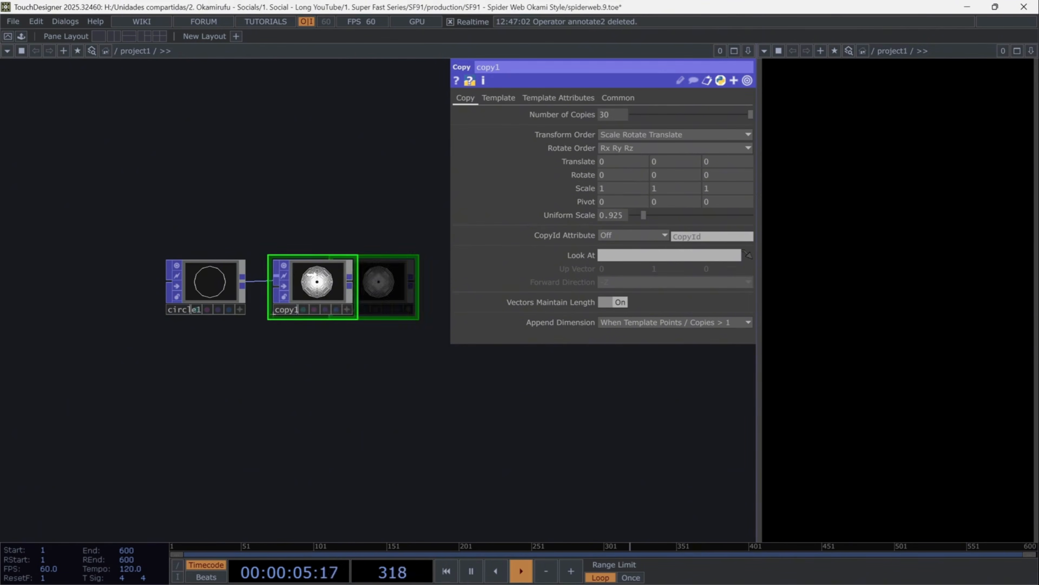
pyautogui.press('p')
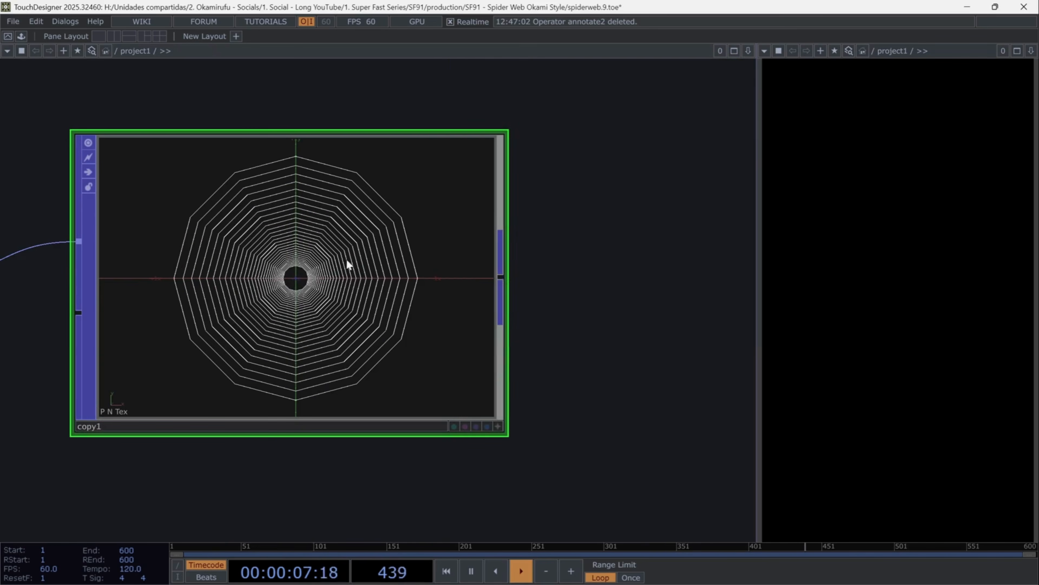
pyautogui.moveTo(445, 91); pyautogui.dragTo(595, 92)
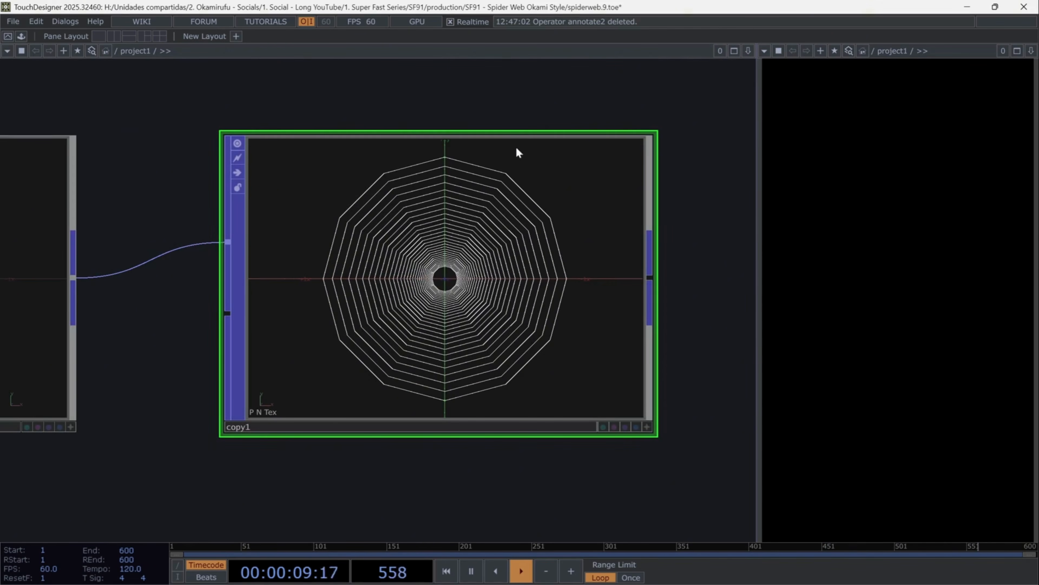
pyautogui.scroll(-8, 454, 288)
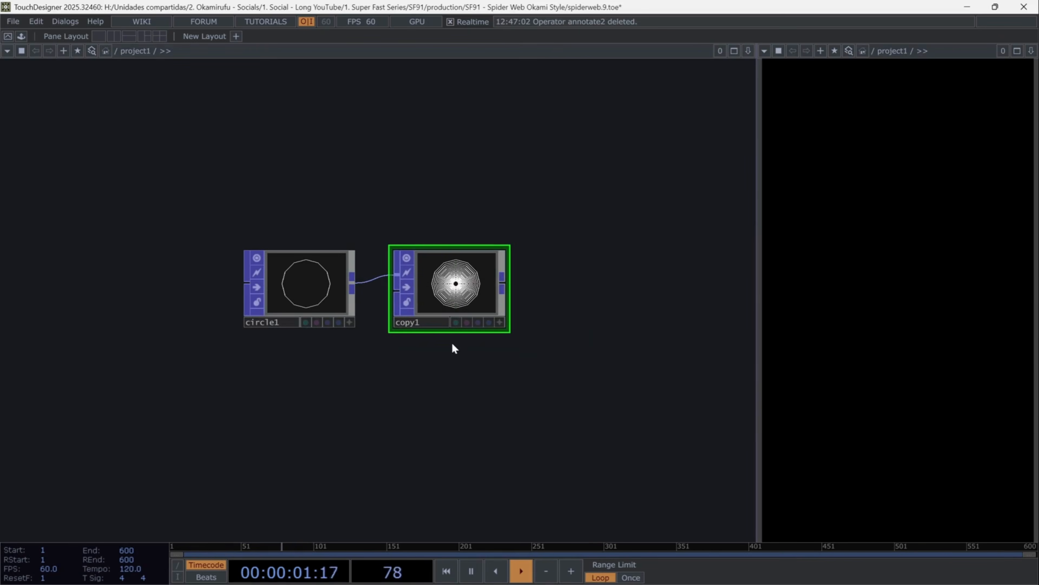
# Add a Line Divide POP after the copy node and set its divisions to 100
pyautogui.press('p')
pyautogui.moveTo(363, 373); pyautogui.dragTo(257, 313)
pyautogui.scroll(-3, 256, 325)
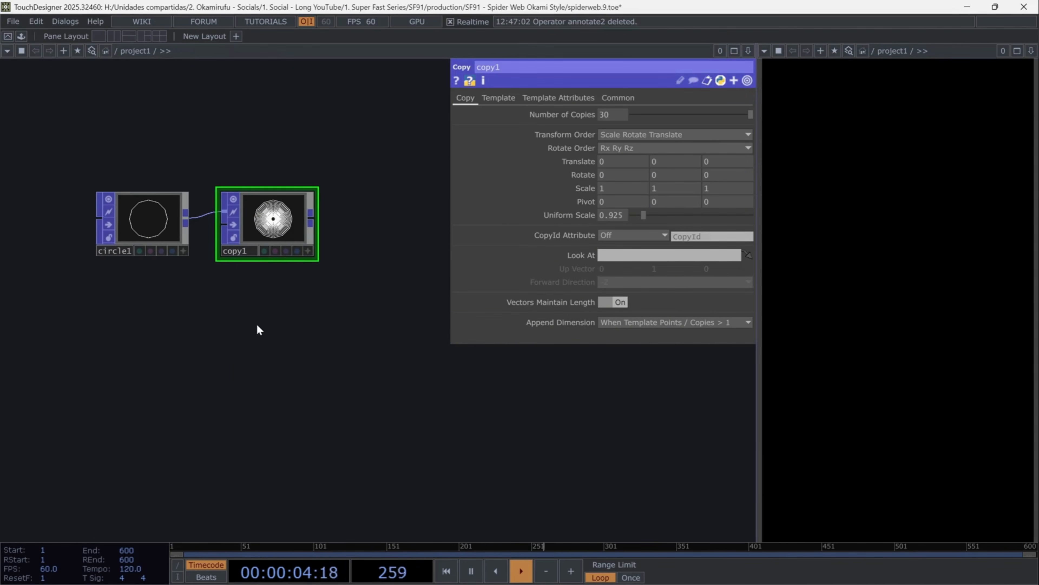
pyautogui.click(312, 219)
pyautogui.press('Tab')
pyautogui.write('line')
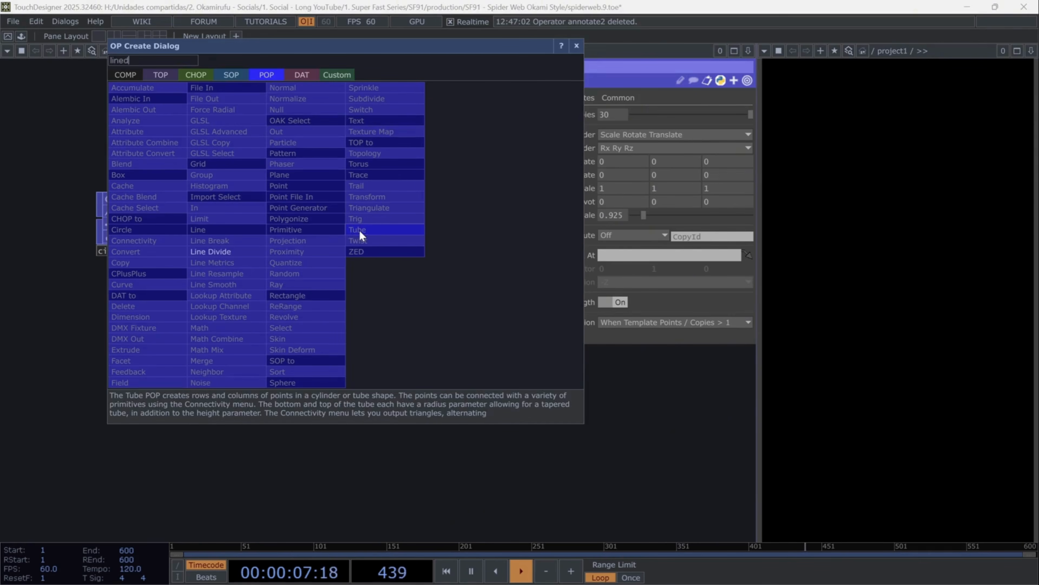
pyautogui.click(252, 252)
pyautogui.click(345, 270)
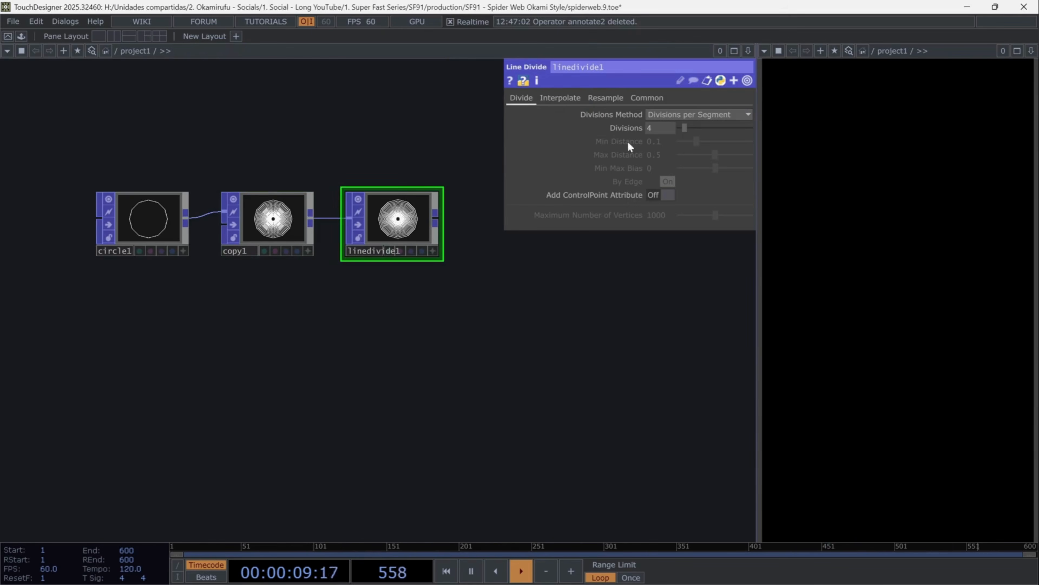
pyautogui.write('100')
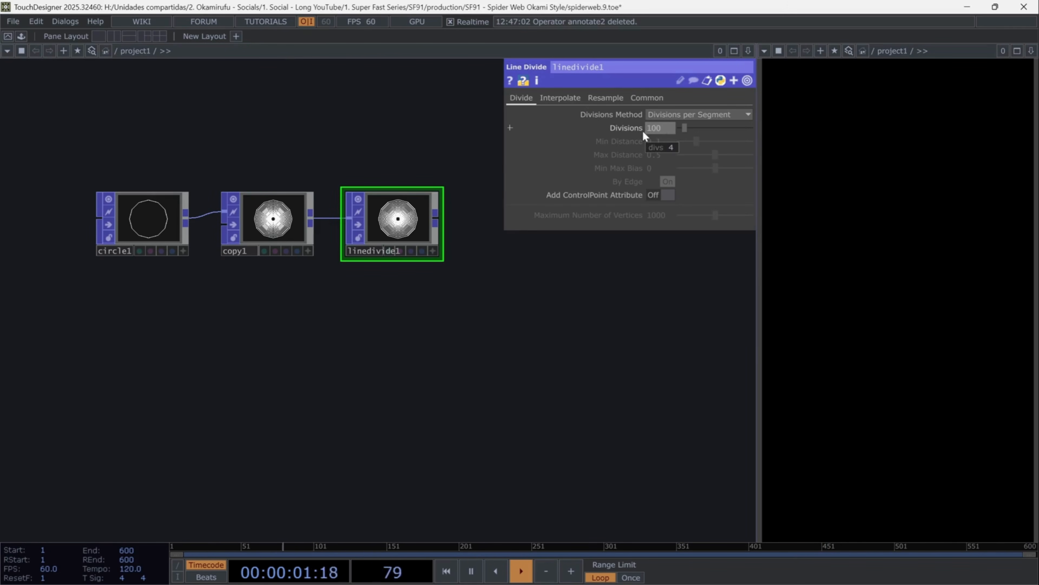
pyautogui.press('Return')
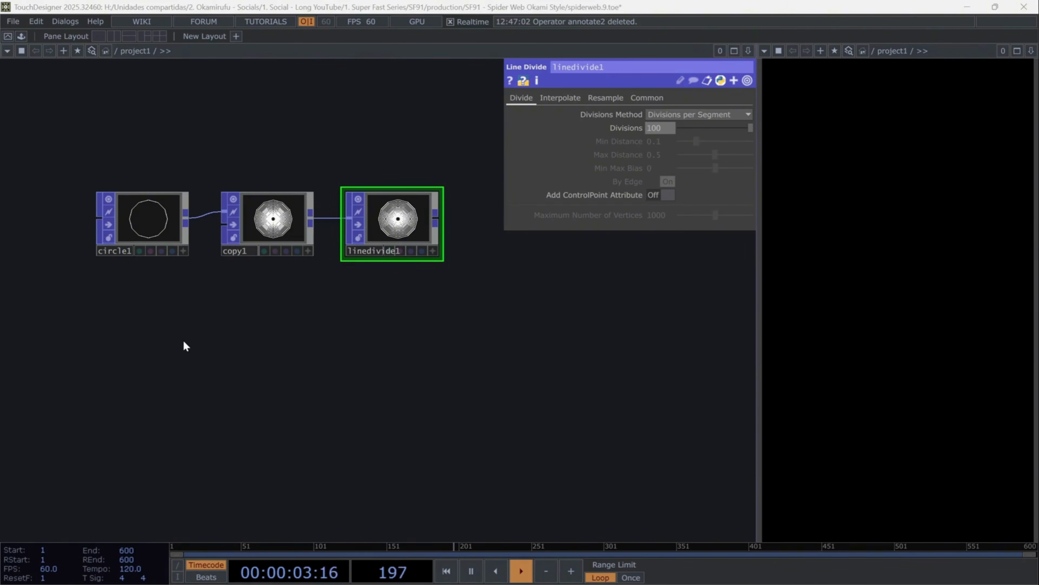
# Add a separate Line POP below the circle node
pyautogui.press('Tab')
pyautogui.write('line')
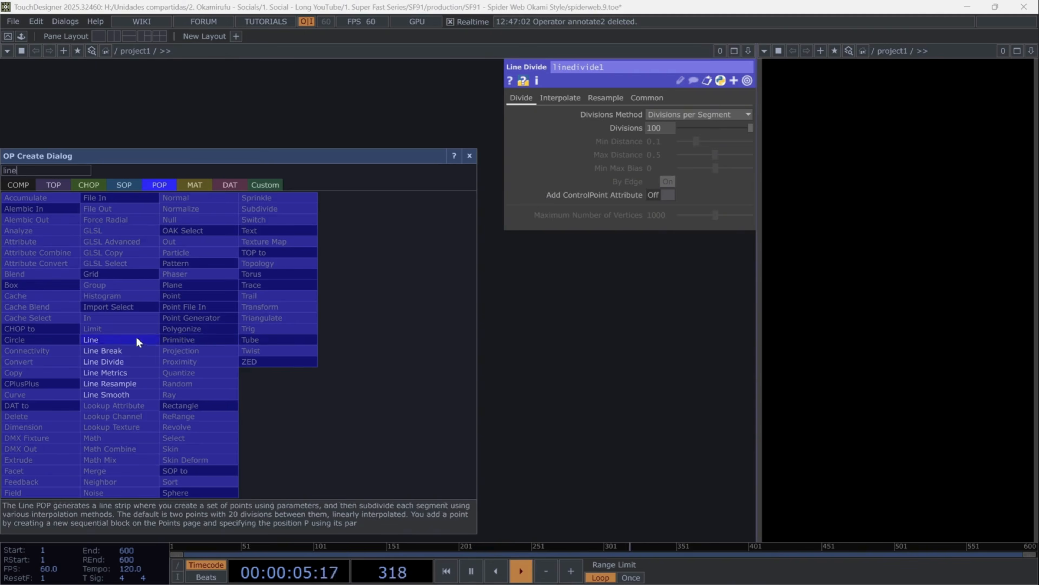
pyautogui.click(137, 340)
pyautogui.click(146, 348)
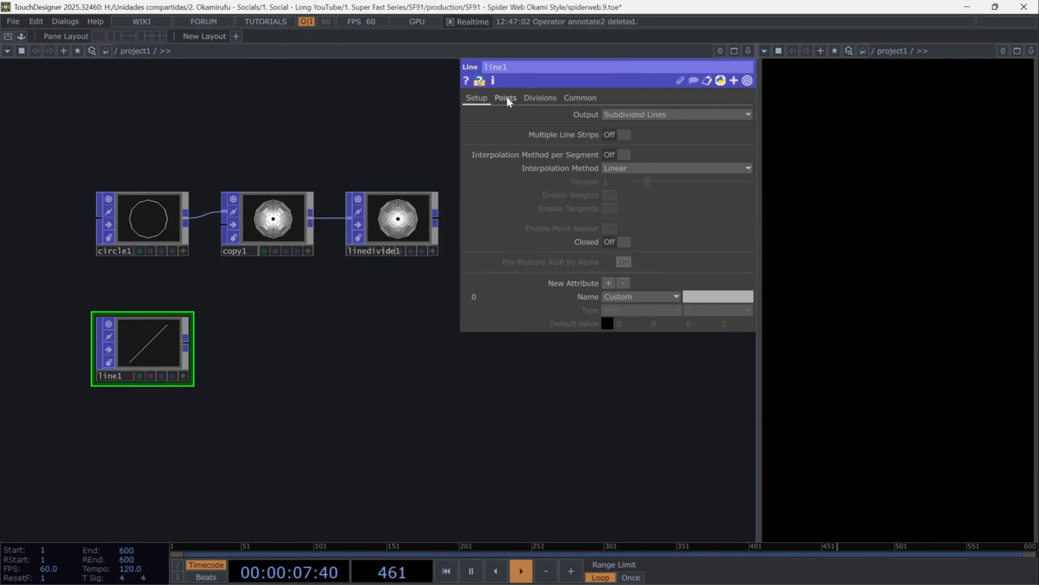
# Set the line's divisions to 50 and the X position of its second point to 0 for a vertical line
pyautogui.click(540, 98)
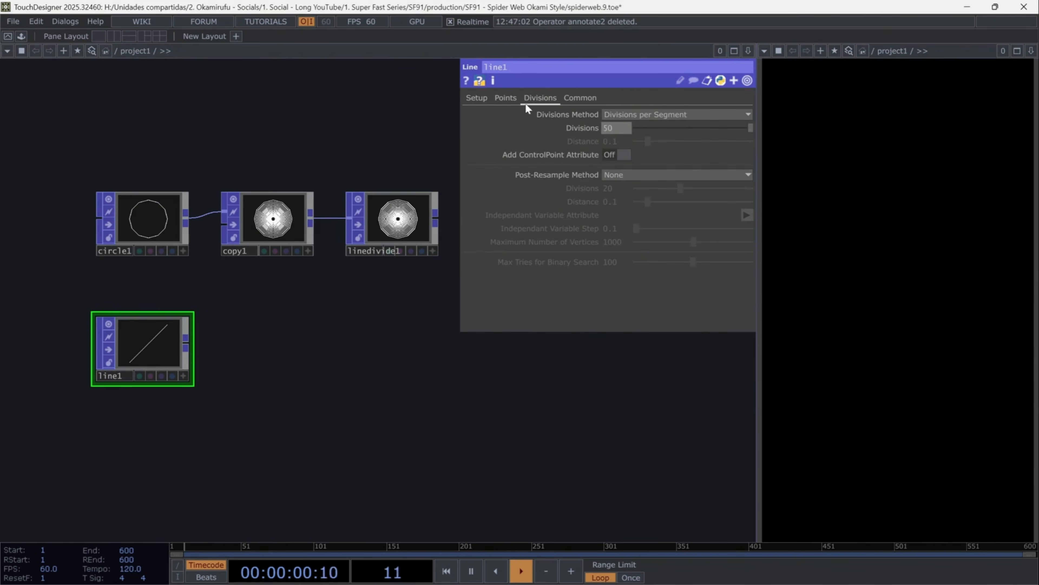
pyautogui.click(501, 100)
pyautogui.click(615, 140)
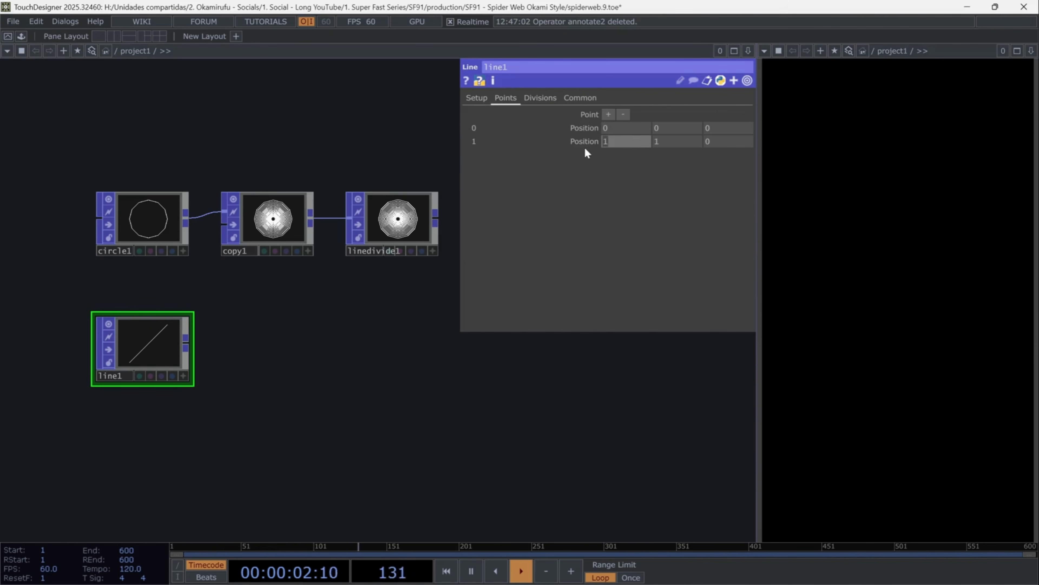
pyautogui.click(690, 143)
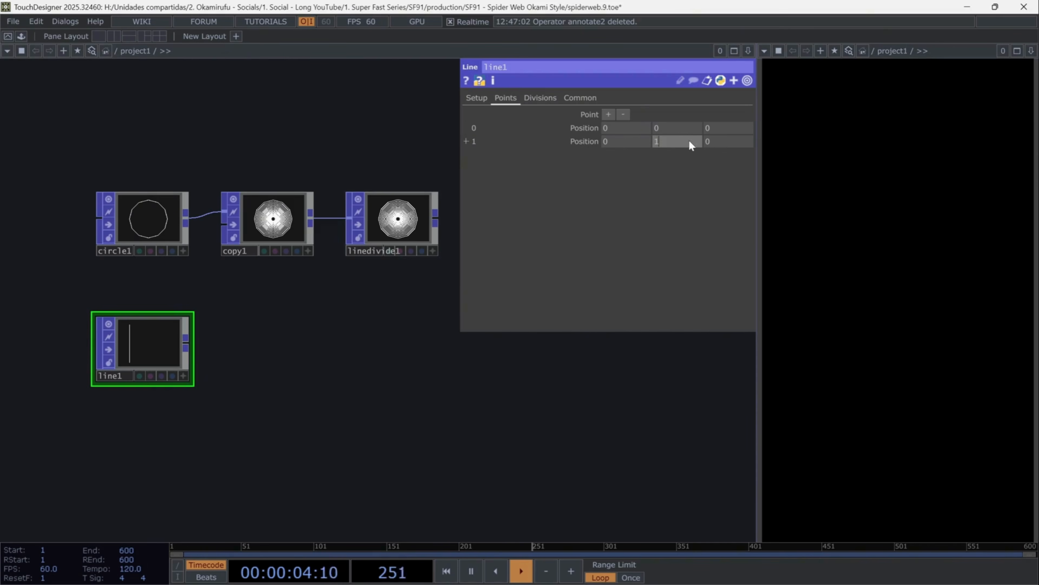
# Add a Copy POP after the vertical line node and place it beside that node
pyautogui.click(186, 341)
pyautogui.click(247, 337)
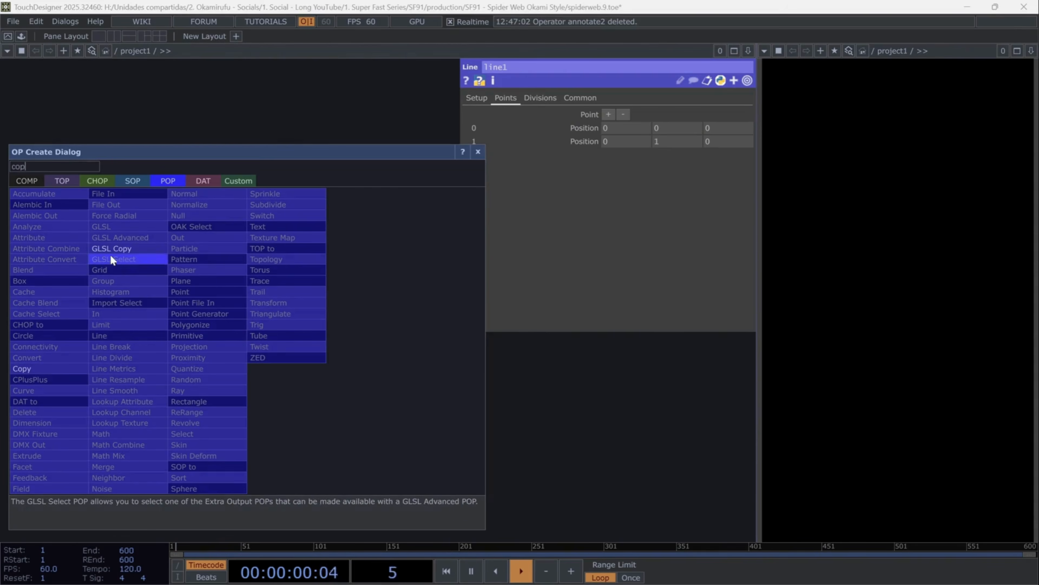
pyautogui.click(47, 364)
pyautogui.click(268, 353)
pyautogui.moveTo(269, 353); pyautogui.dragTo(251, 371)
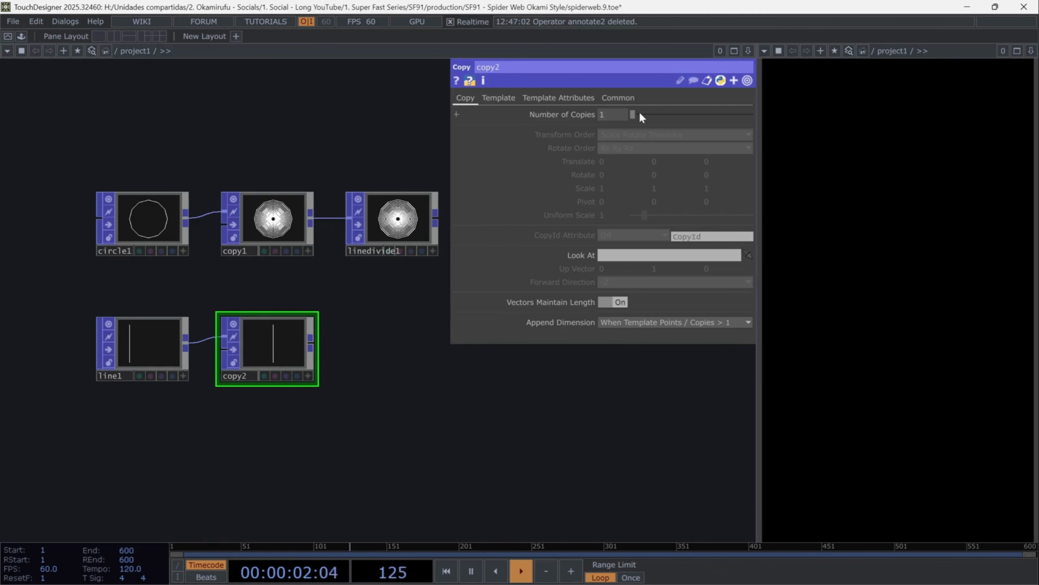
# Set the line's copy node to 12 copies with a Z rotation of 30 to form the radial lines
pyautogui.write('12')
pyautogui.press('Return')
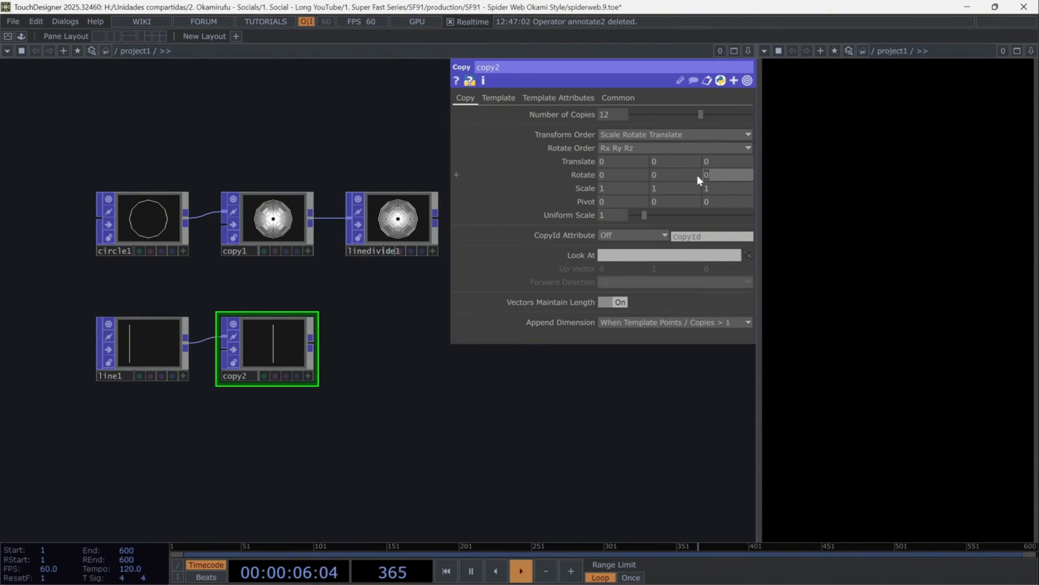
pyautogui.press('Return')
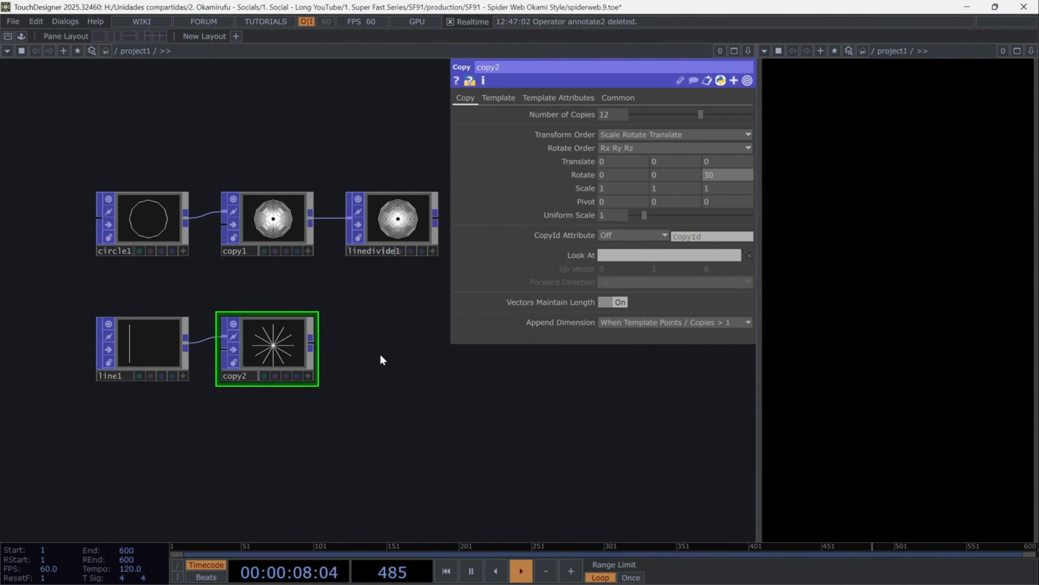
# Merge the divided rings and the copied radial lines with a Merge POP, ordering the line divide node as the first input
pyautogui.moveTo(360, 358); pyautogui.dragTo(431, 246)
pyautogui.write('merge')
pyautogui.press('Return')
pyautogui.click(341, 334)
pyautogui.moveTo(345, 225); pyautogui.dragTo(432, 269)
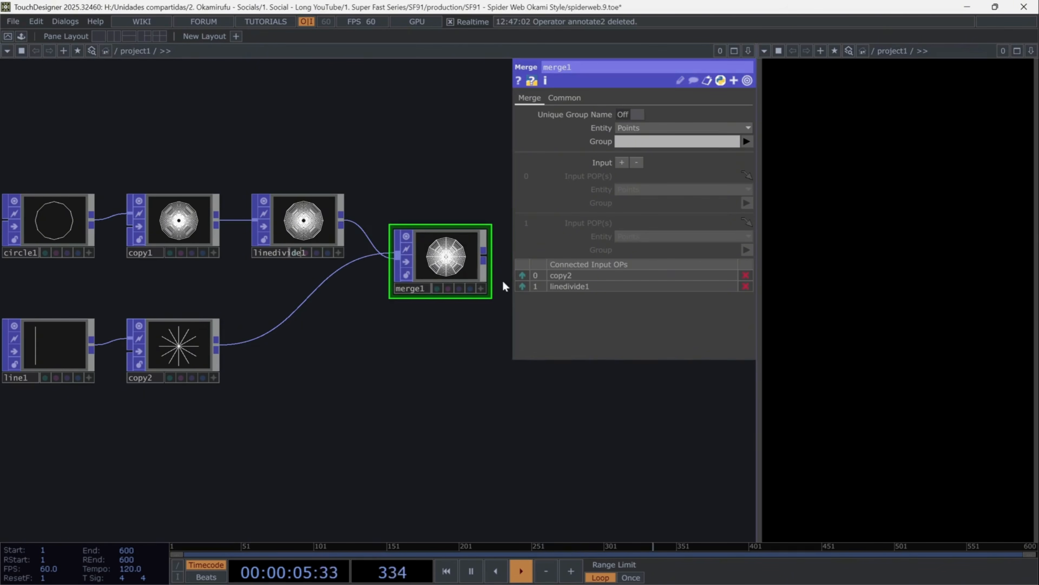
pyautogui.click(524, 287)
pyautogui.scroll(5, 316, 339)
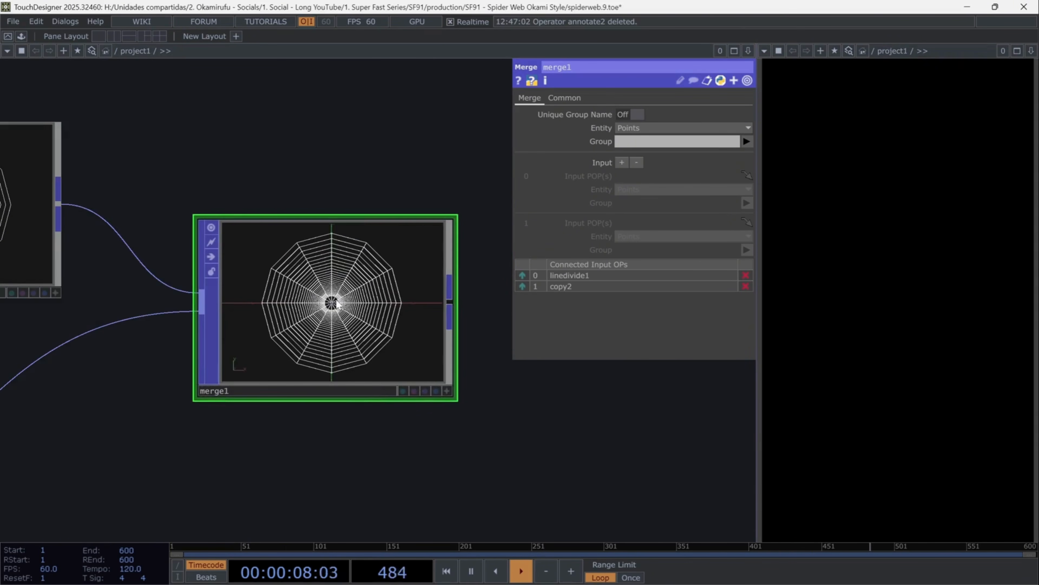
pyautogui.scroll(2, 332, 309)
pyautogui.moveTo(553, 409); pyautogui.dragTo(543, 392)
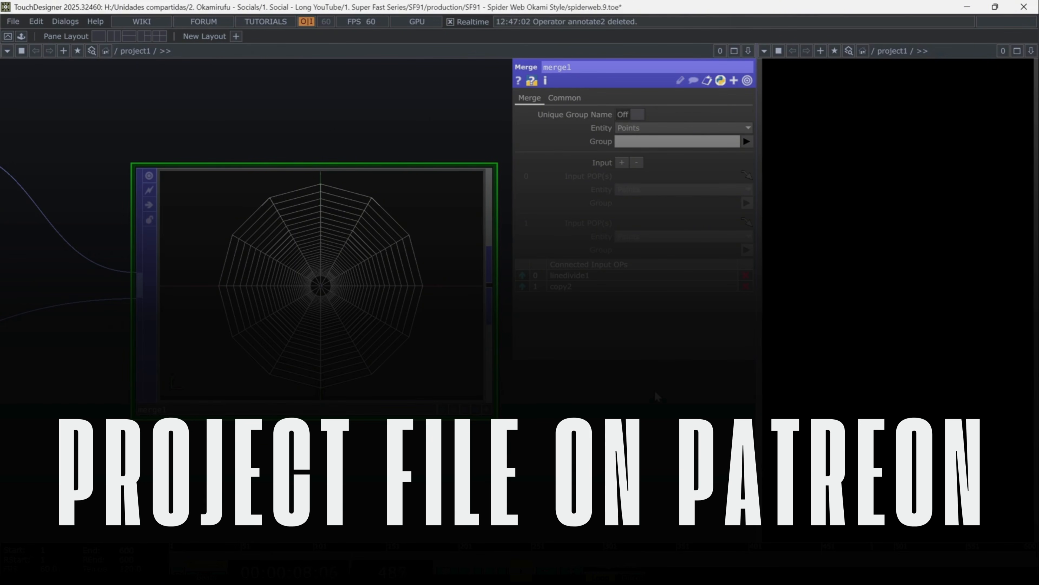
pyautogui.scroll(-5, 655, 389)
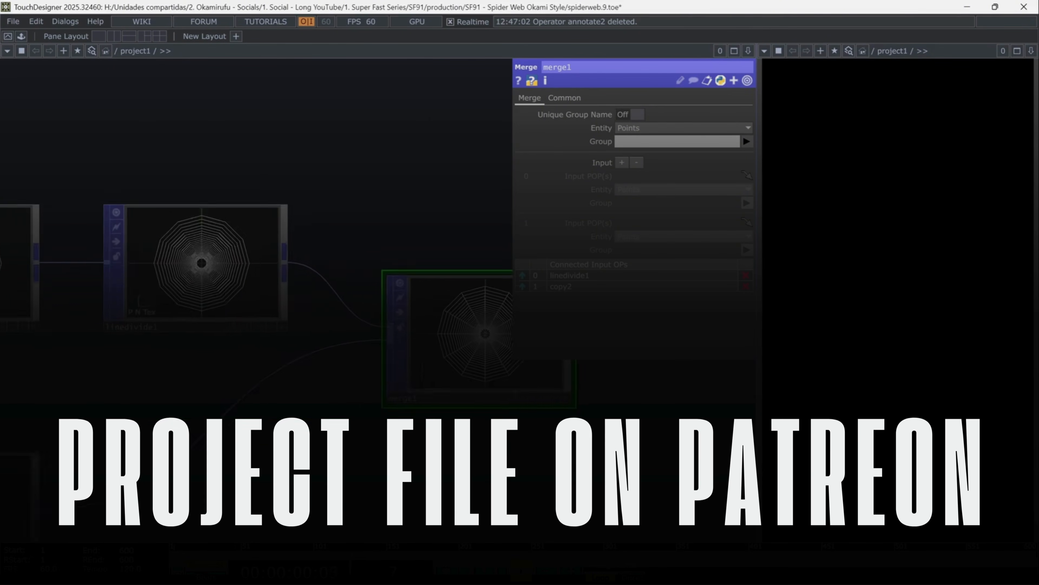
pyautogui.scroll(-2, 659, 390)
pyautogui.moveTo(640, 467); pyautogui.dragTo(407, 393)
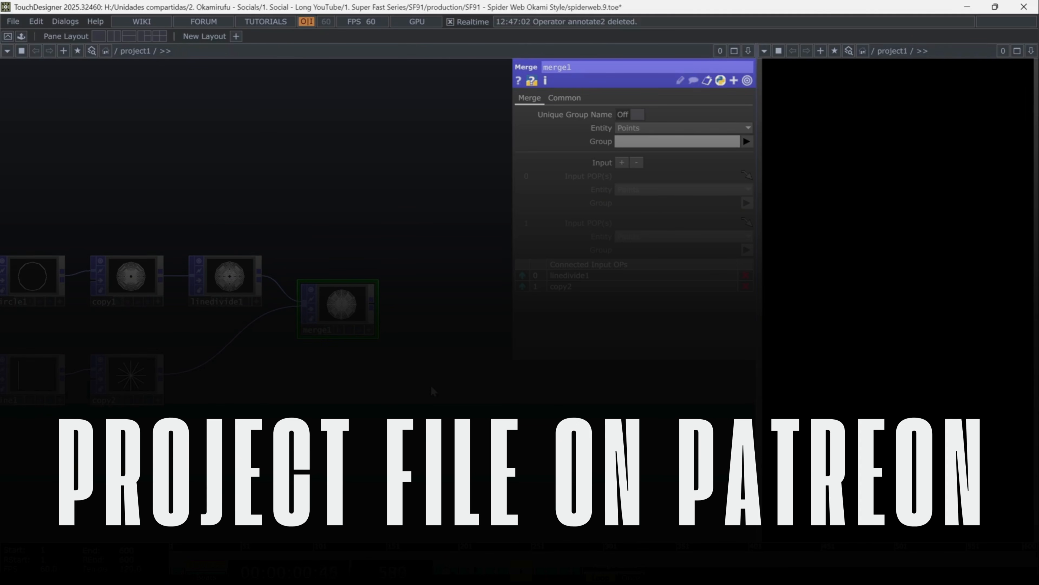
pyautogui.scroll(3, 443, 386)
pyautogui.moveTo(445, 386); pyautogui.dragTo(459, 383)
pyautogui.scroll(-5, 459, 384)
# Add a Noise POP after the merge node
pyautogui.moveTo(399, 409); pyautogui.dragTo(346, 378)
pyautogui.press('Tab')
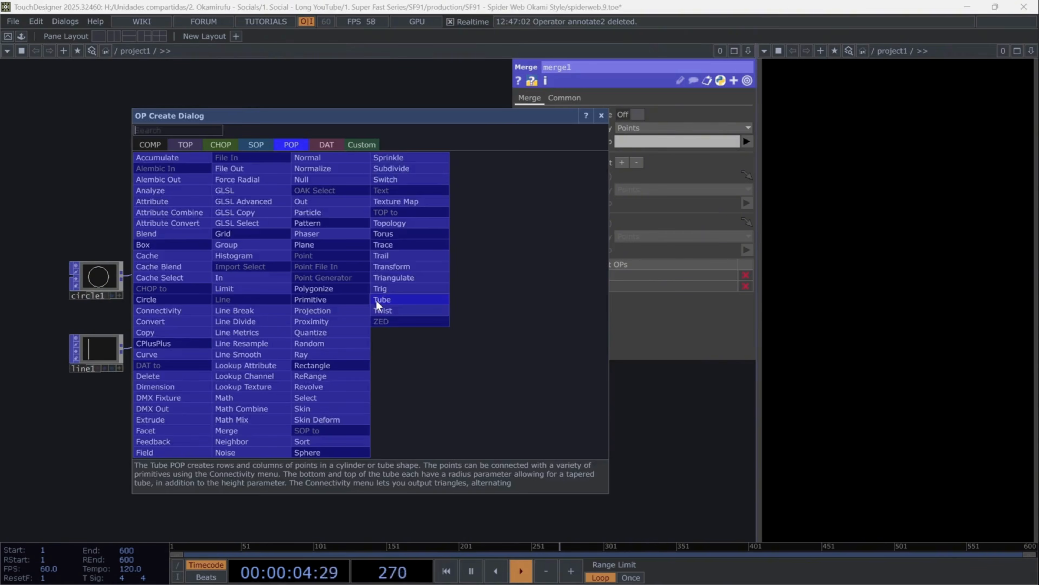
pyautogui.write('noi')
pyautogui.press('Return')
pyautogui.click(398, 305)
# Set the noise's period to 0.37, harmonic spread to 0.9 and harmonic gain to 0.859
pyautogui.scroll(5, 402, 303)
pyautogui.scroll(3, 402, 304)
pyautogui.moveTo(402, 175); pyautogui.dragTo(341, 176)
pyautogui.write('0.37')
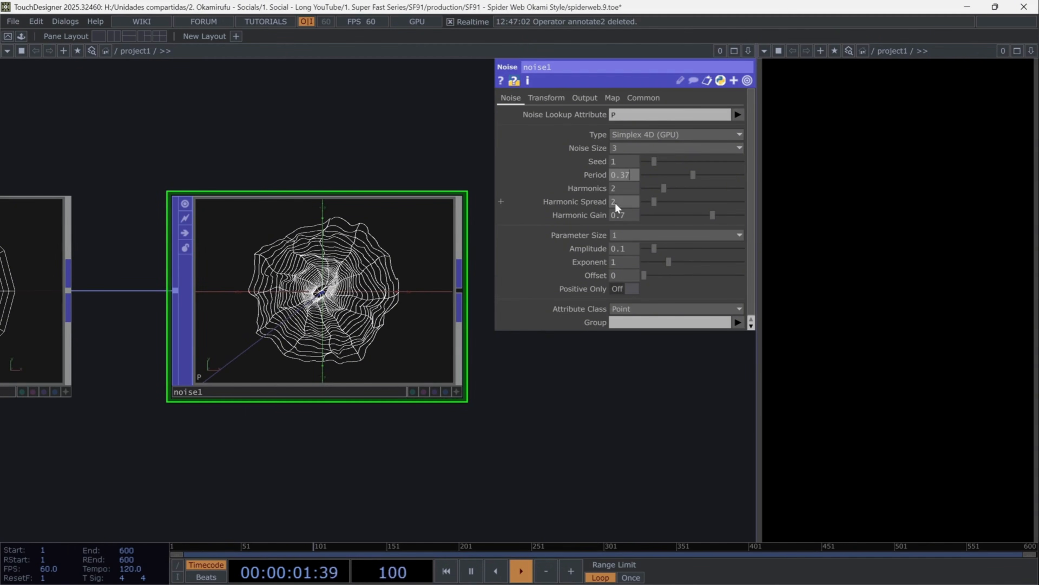
pyautogui.click(615, 201)
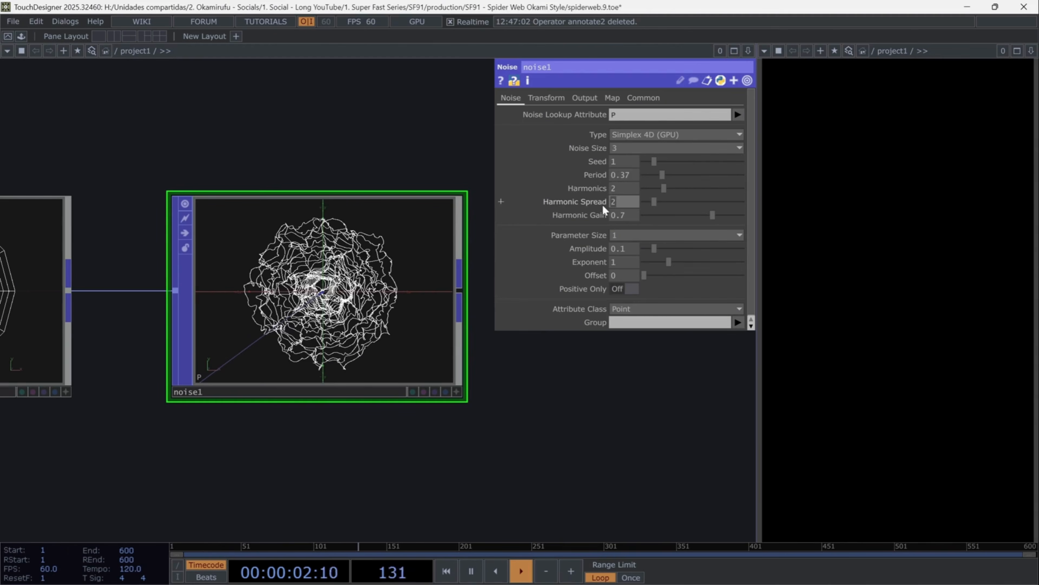
pyautogui.write('0.9')
pyautogui.press('Return')
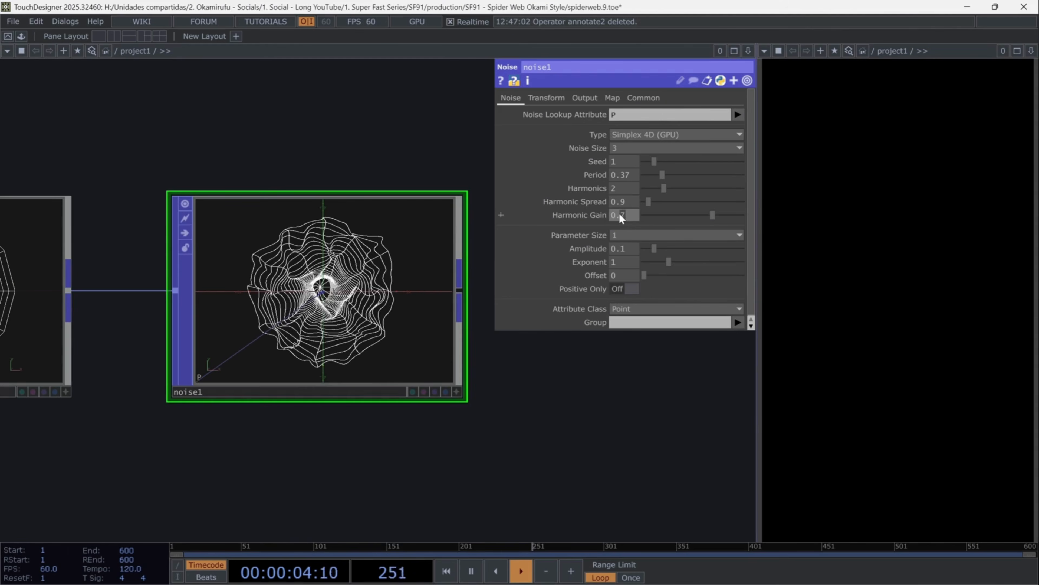
pyautogui.press('Return')
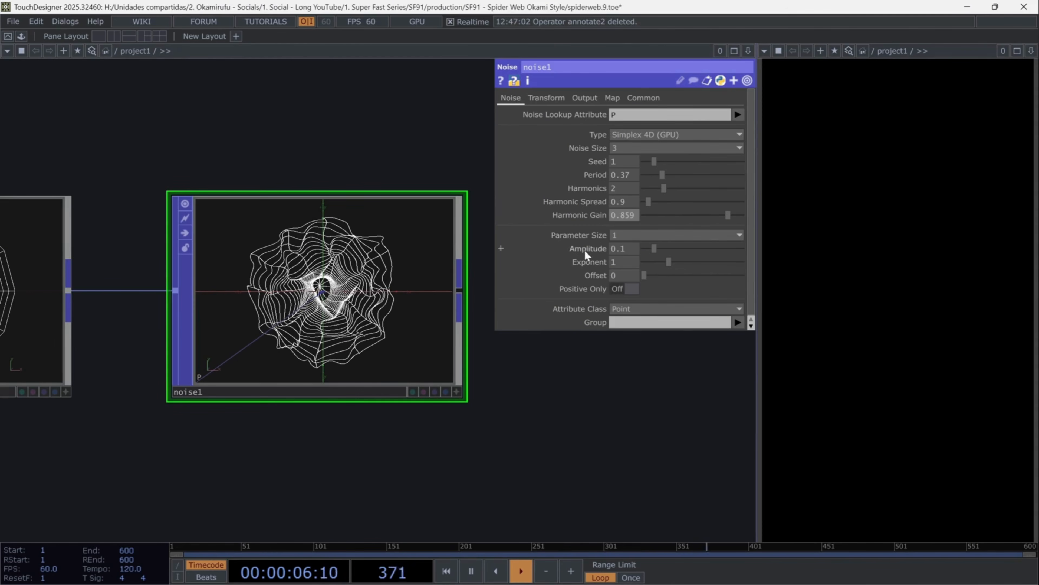
# Drive the noise's Translate 4D with an elapsed-seconds expression, and restrict its combine attribute scope to P.z, checking the depth distortion
pyautogui.click(543, 100)
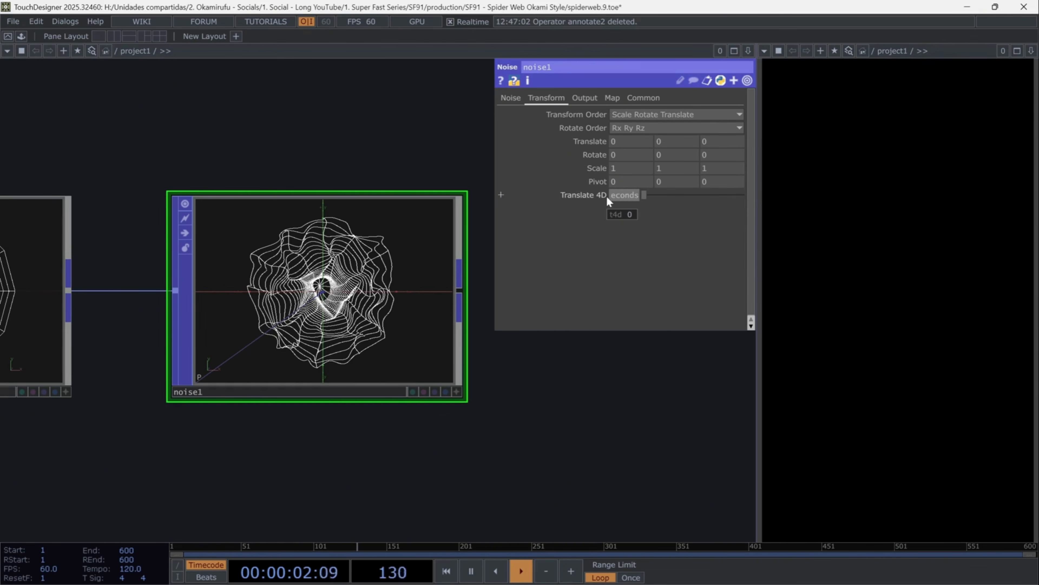
pyautogui.press('Return')
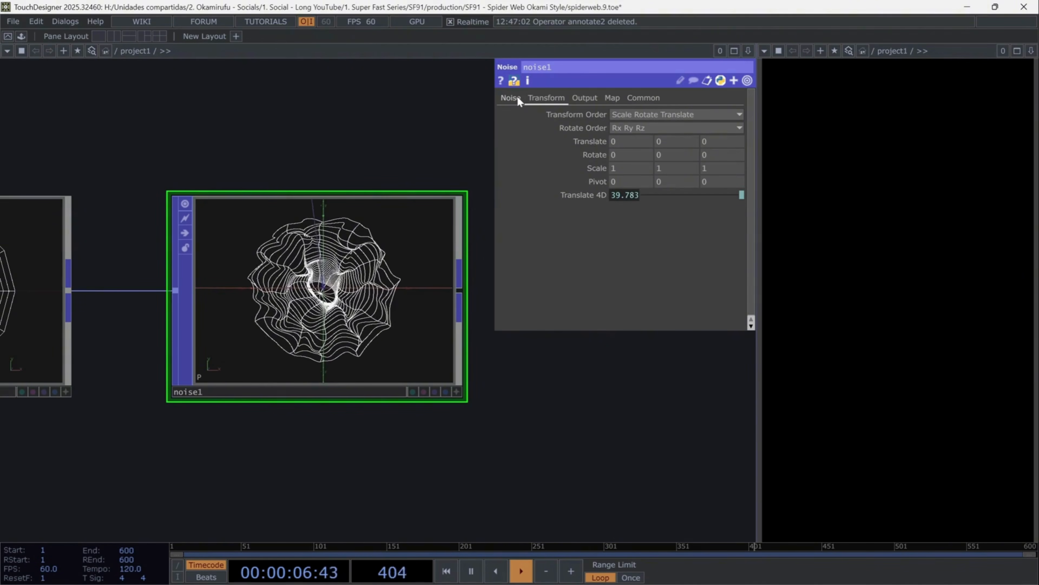
pyautogui.click(585, 97)
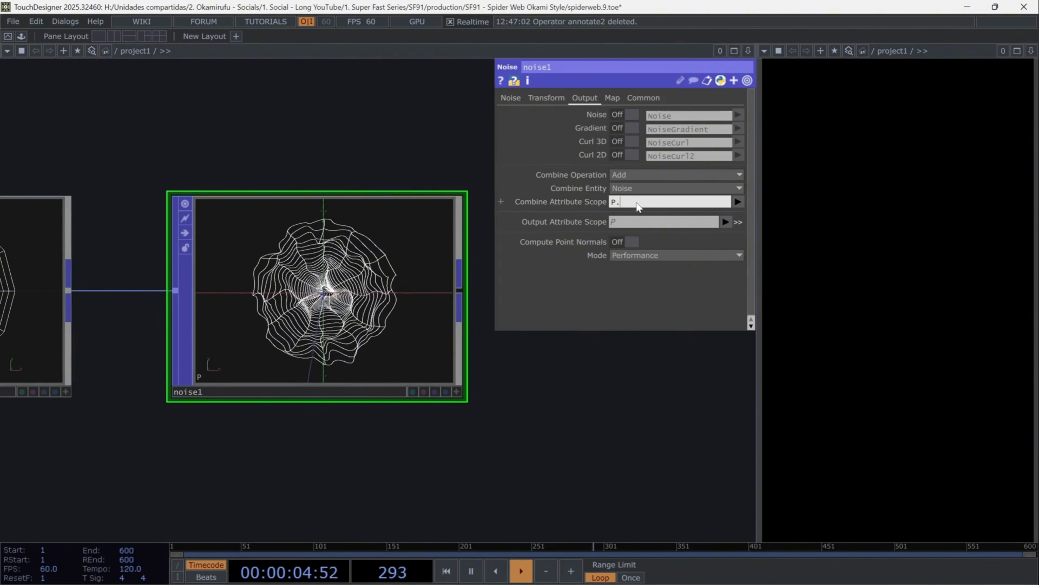
pyautogui.click(634, 202)
pyautogui.write('P.z')
pyautogui.press('Return')
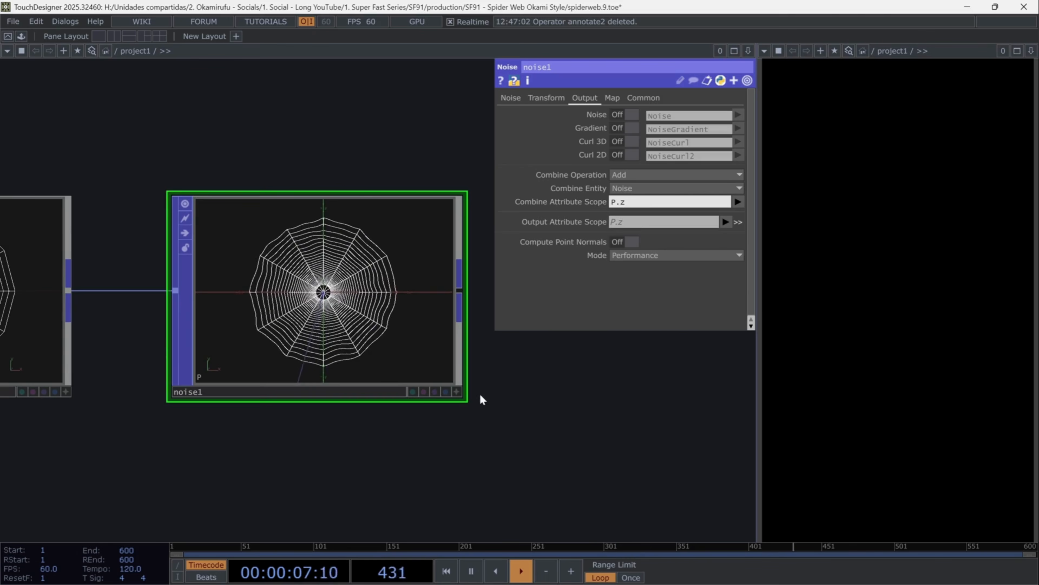
pyautogui.click(457, 393)
pyautogui.moveTo(403, 337); pyautogui.dragTo(385, 347)
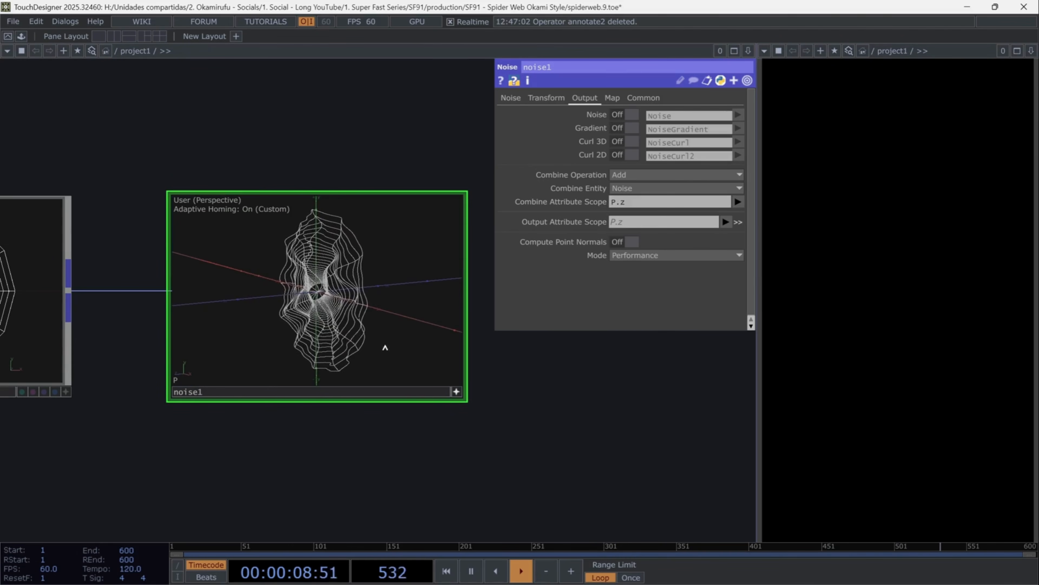
pyautogui.click(457, 393)
# Add a Pattern POP after the noise node
pyautogui.scroll(-4, 484, 395)
pyautogui.moveTo(486, 409); pyautogui.dragTo(336, 409)
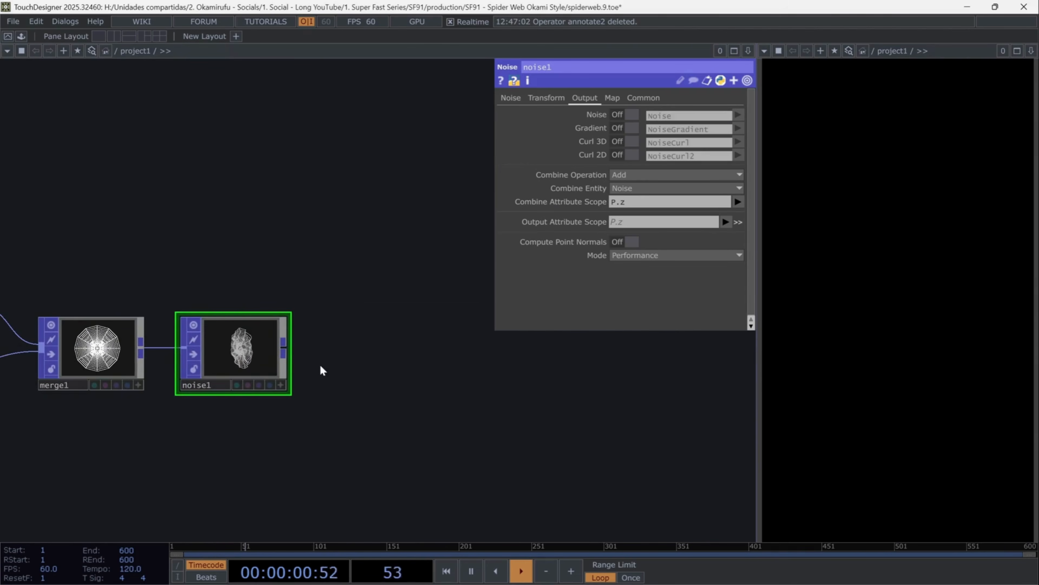
pyautogui.rightClick(283, 347)
pyautogui.write('pa')
pyautogui.press('Return')
pyautogui.click(351, 347)
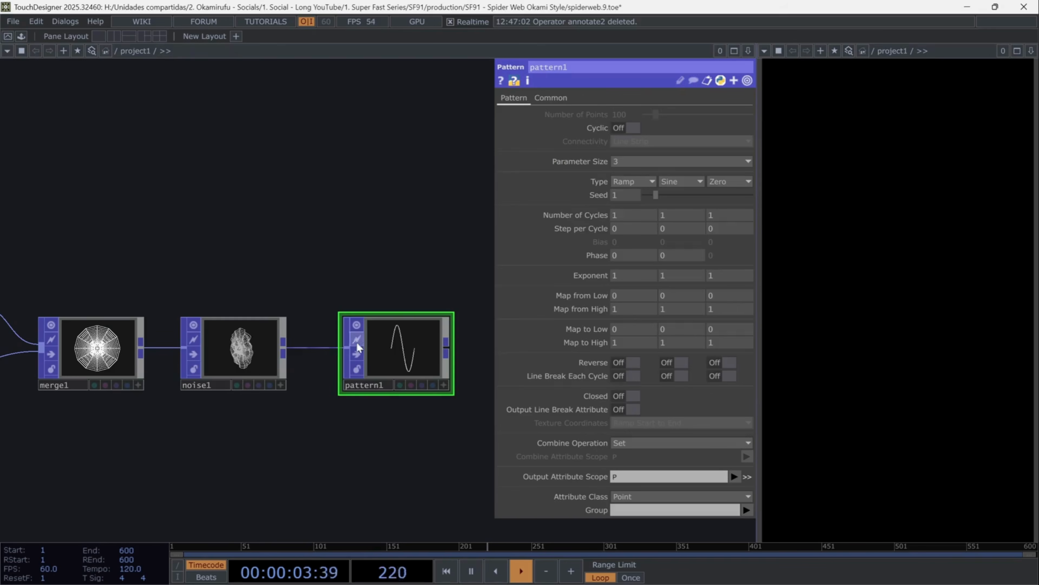
# Set the pattern's type to Random and its output attribute scope to LineWidth
pyautogui.click(641, 183)
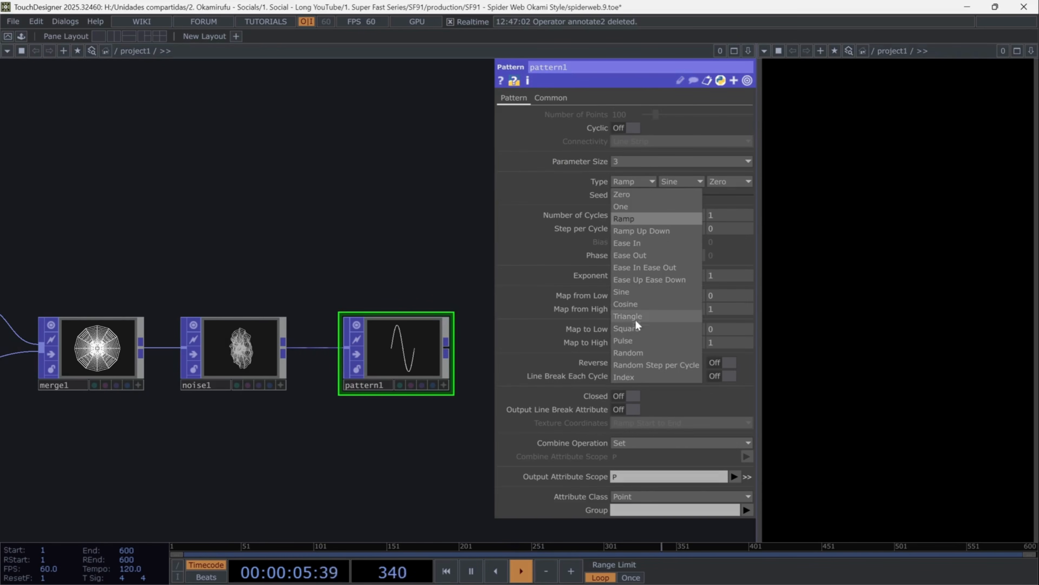
pyautogui.click(630, 350)
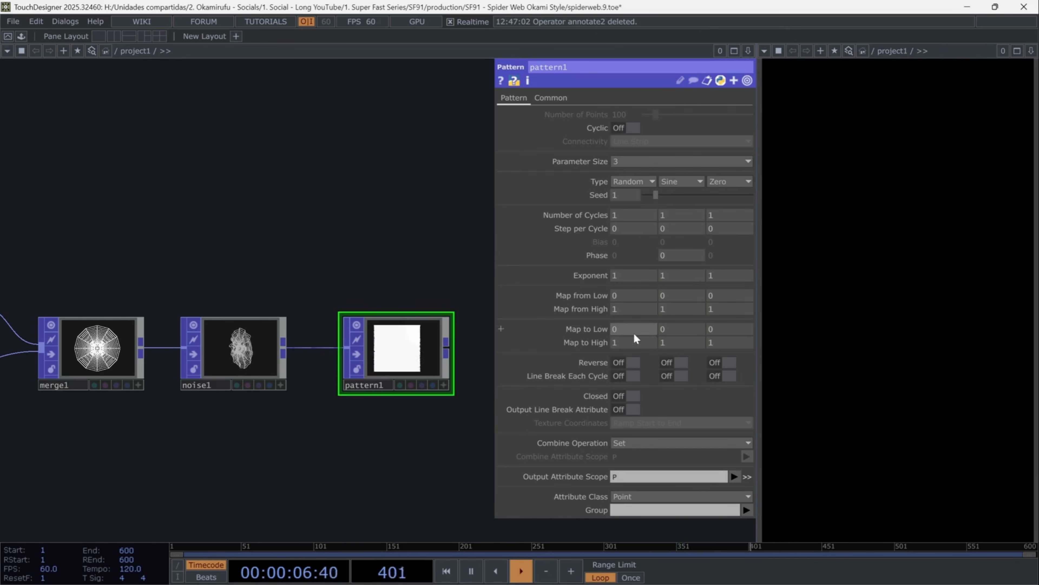
pyautogui.click(734, 476)
pyautogui.click(750, 574)
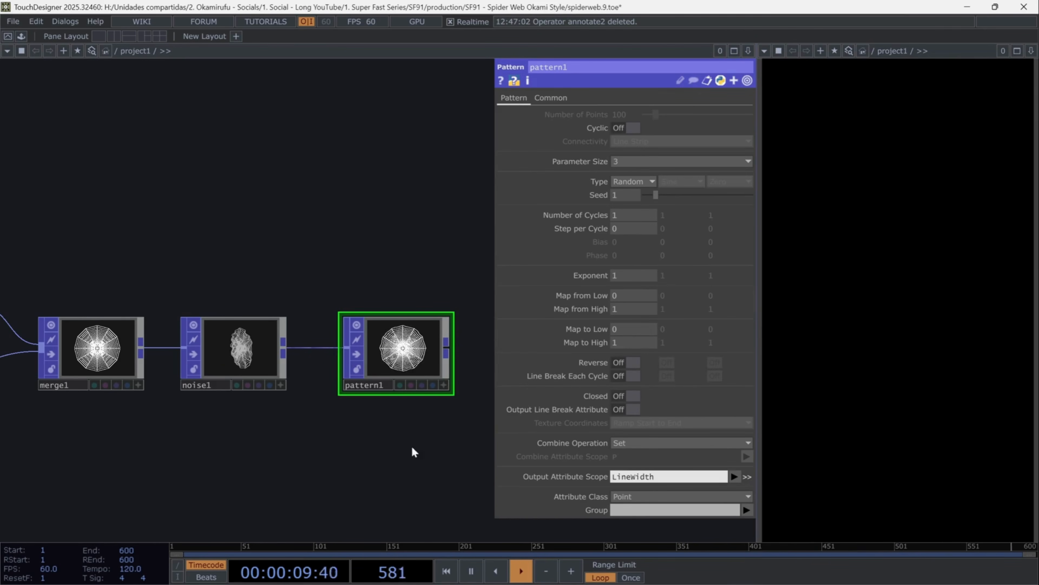
# Add a Limit POP after the pattern node
pyautogui.moveTo(413, 448); pyautogui.dragTo(197, 400)
pyautogui.moveTo(225, 299); pyautogui.dragTo(294, 298)
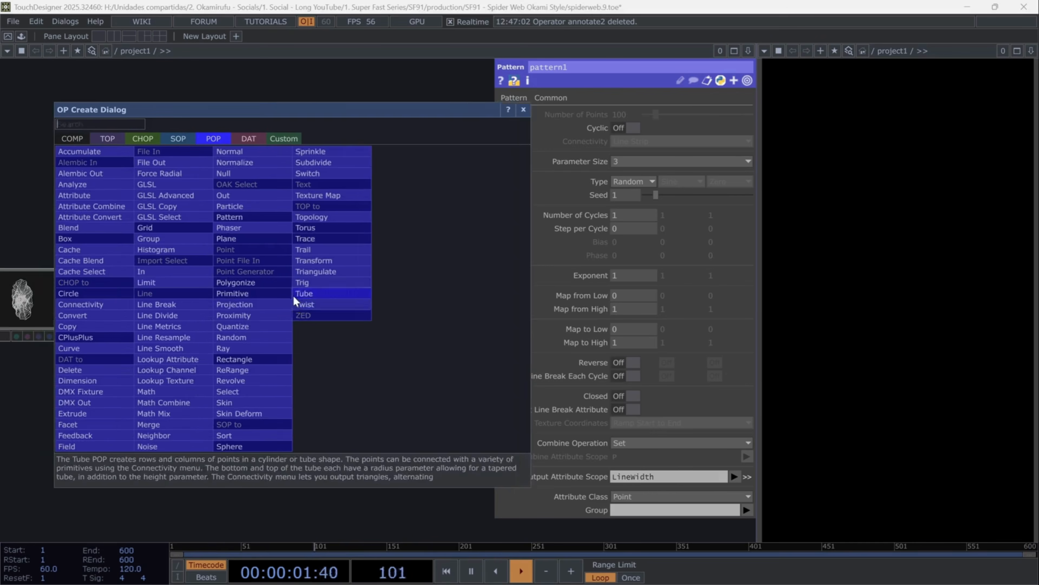
pyautogui.click(146, 282)
pyautogui.scroll(5, 304, 313)
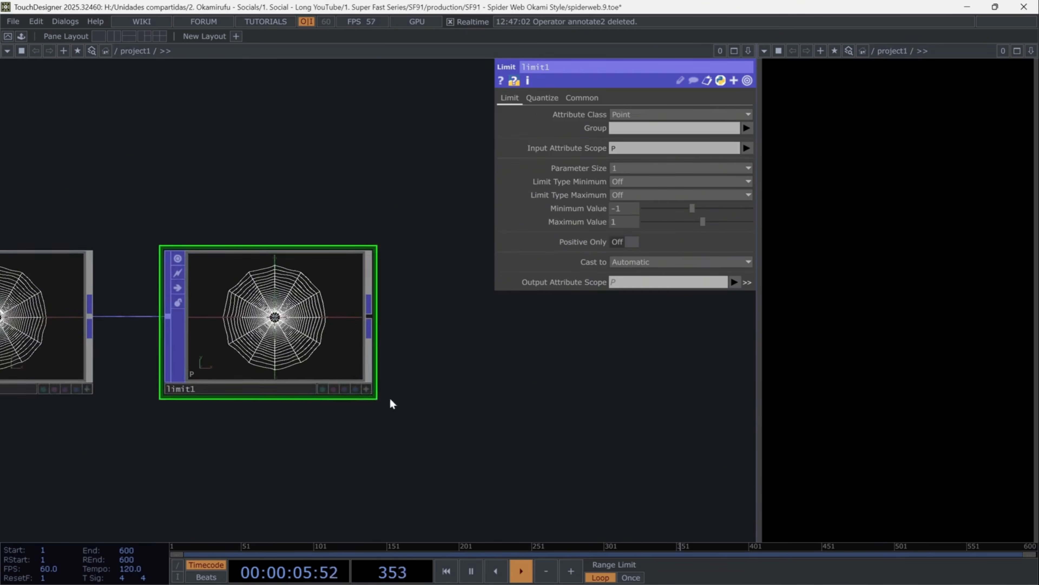
# Set the limit node's minimum and maximum limit types to Clamp and its minimum value to -0.005
pyautogui.click(632, 181)
pyautogui.click(626, 207)
pyautogui.click(627, 195)
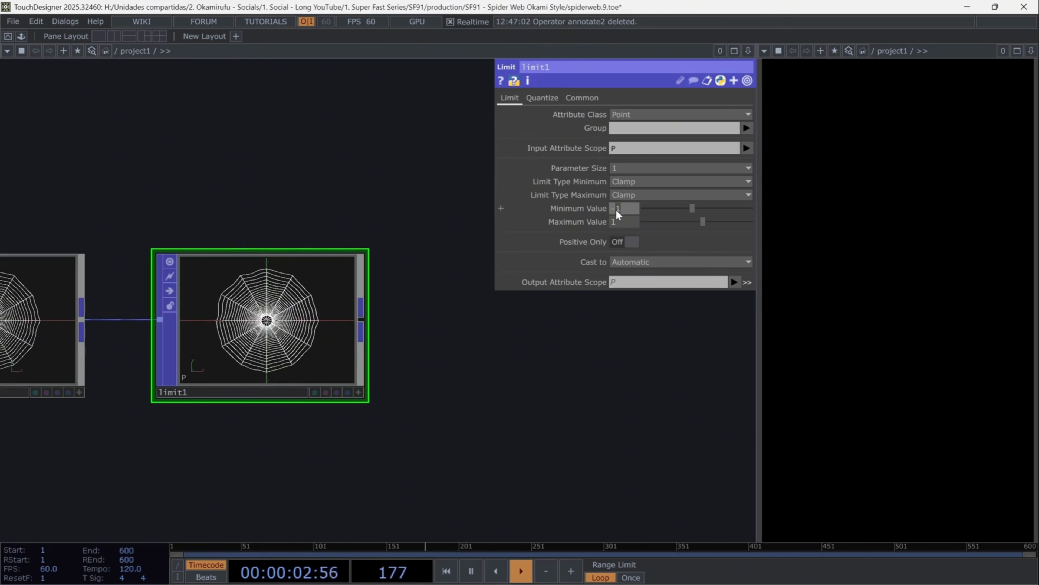
pyautogui.write('-0.005')
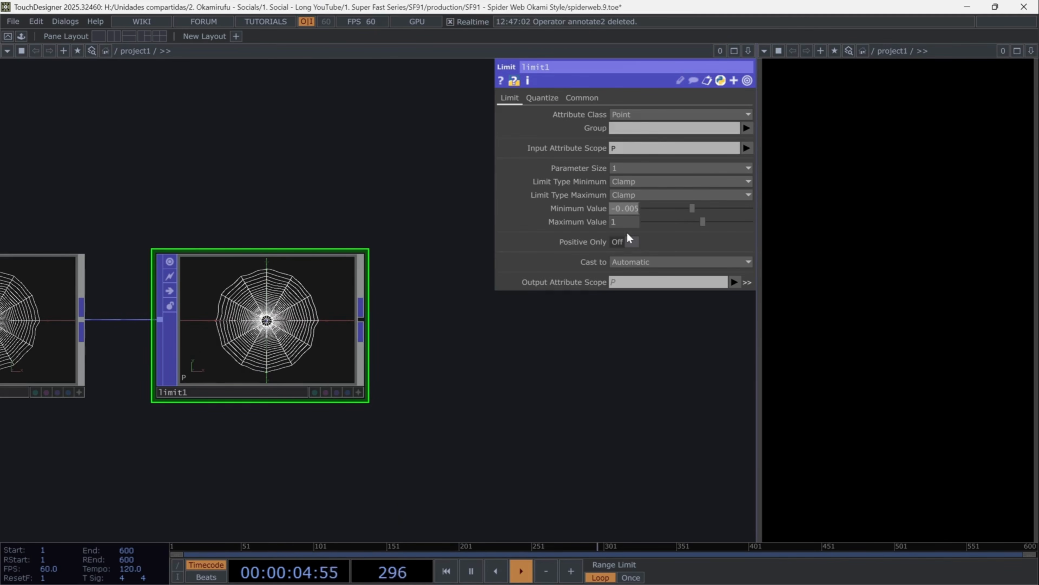
pyautogui.press('Return')
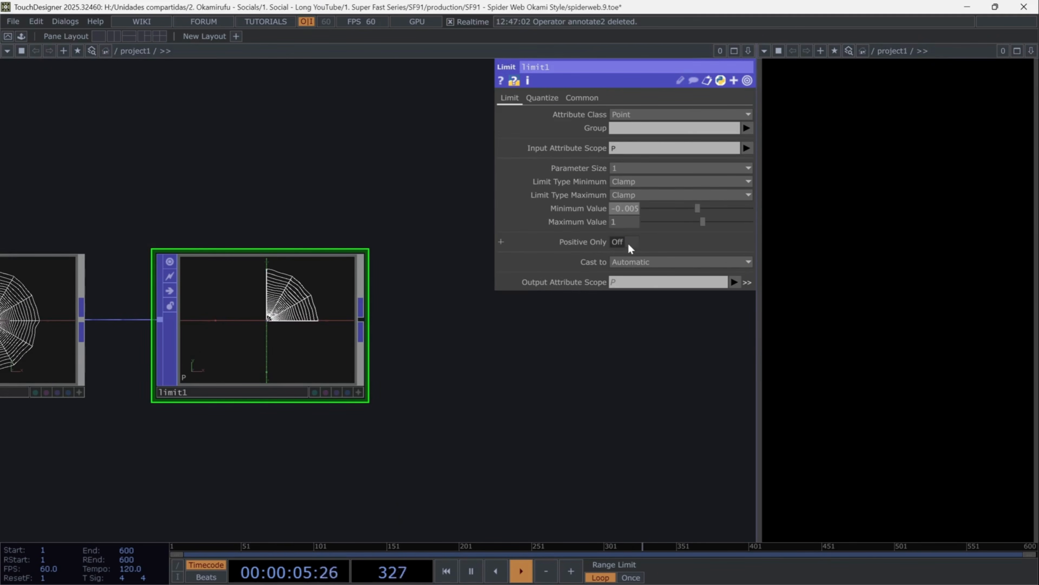
# Add a Transform POP after the limit node
pyautogui.click(362, 319)
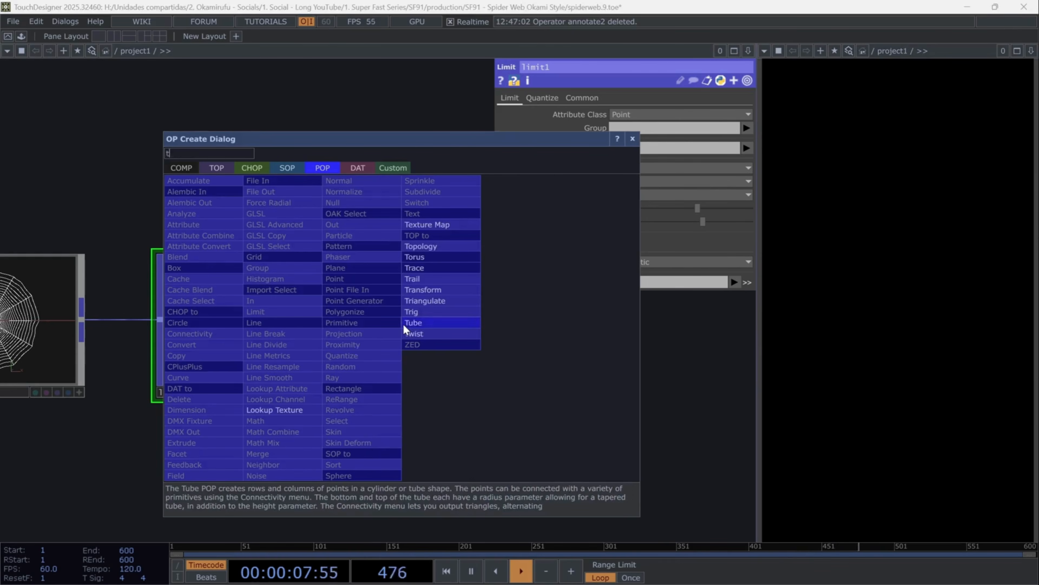
pyautogui.click(442, 287)
pyautogui.scroll(-3, 424, 380)
pyautogui.moveTo(396, 425); pyautogui.dragTo(316, 422)
pyautogui.scroll(2, 397, 360)
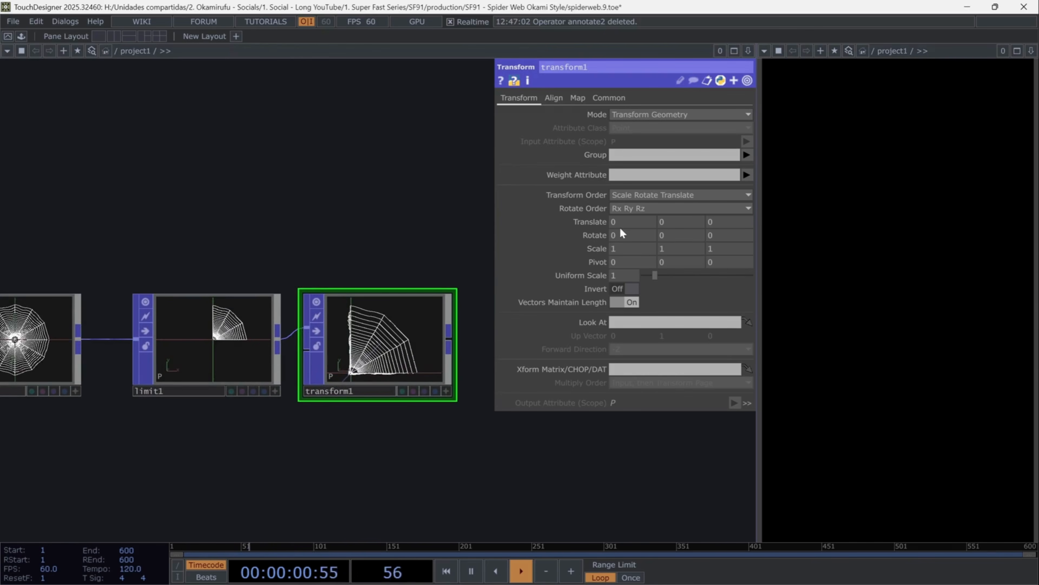
# Translate the limited web by 0.04 in X and 0.05 in Z with the transform node
pyautogui.write('0.')
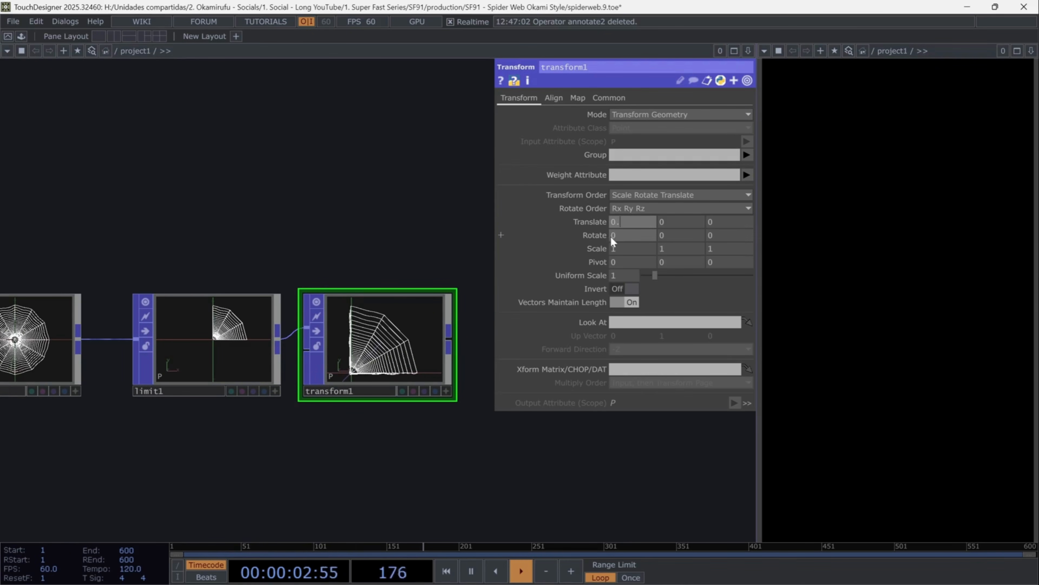
pyautogui.write('04')
pyautogui.press('Return')
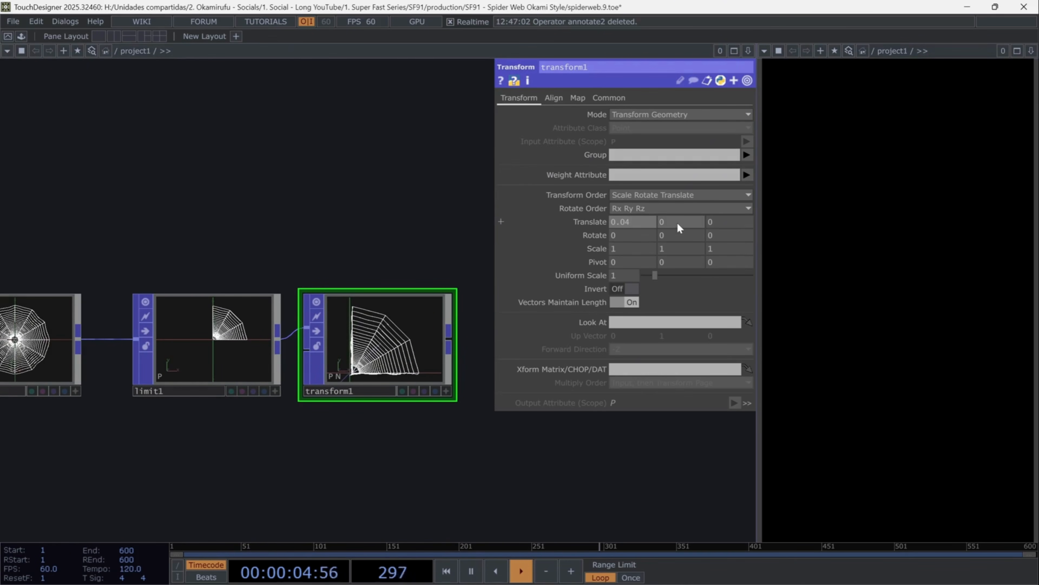
pyautogui.click(709, 221)
pyautogui.write('0.0')
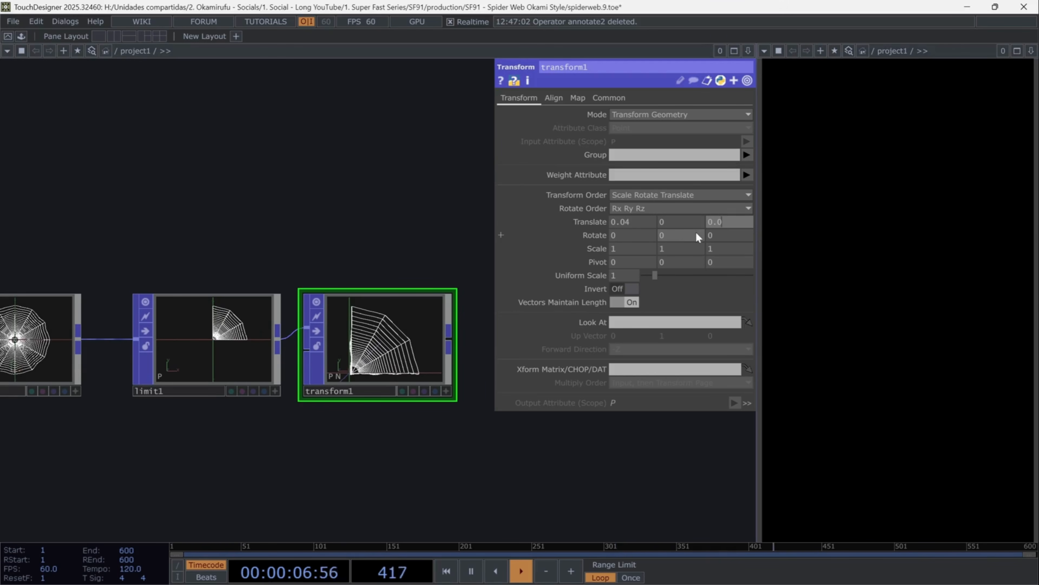
pyautogui.write('5')
pyautogui.press('Return')
pyautogui.scroll(-1, 355, 411)
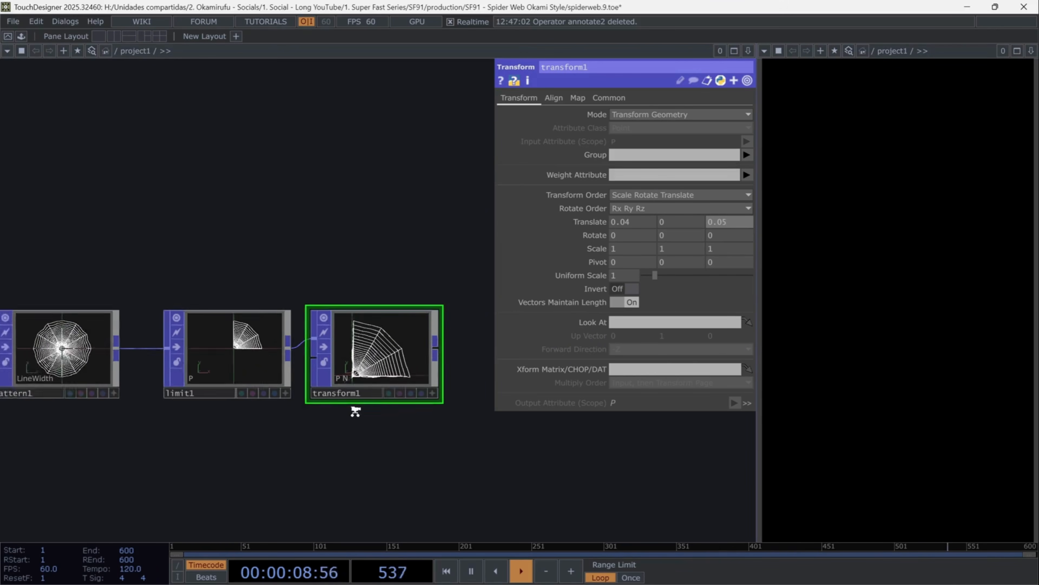
# Add a Merge POP after the transform node
pyautogui.scroll(-2, 355, 411)
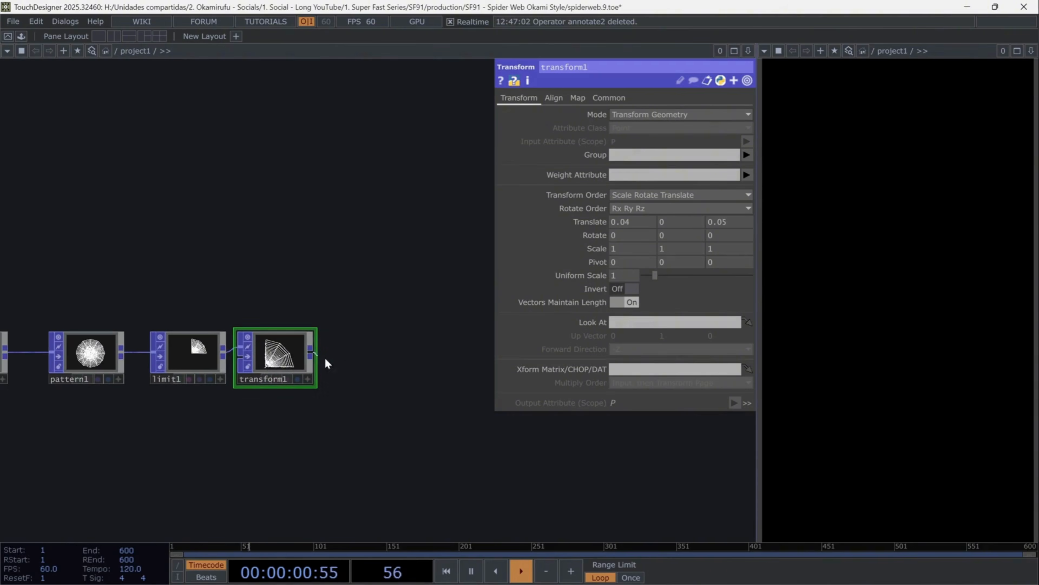
pyautogui.moveTo(326, 359); pyautogui.dragTo(400, 426)
pyautogui.write('merge')
pyautogui.press('Return')
pyautogui.moveTo(332, 421); pyautogui.dragTo(415, 402)
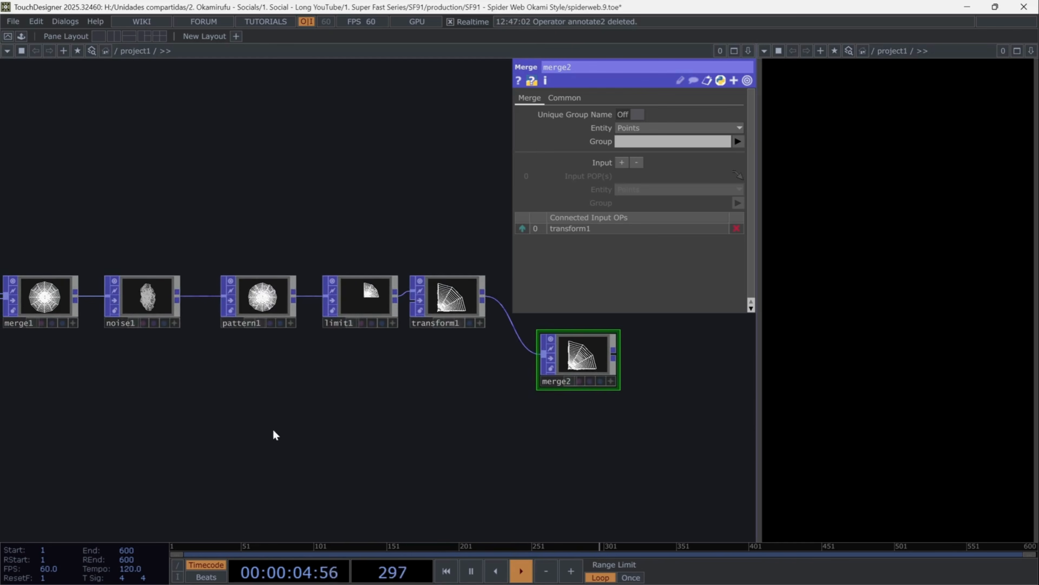
# Add a Select POP below the chain and make it reference the limit node
pyautogui.press('Tab')
pyautogui.click(219, 488)
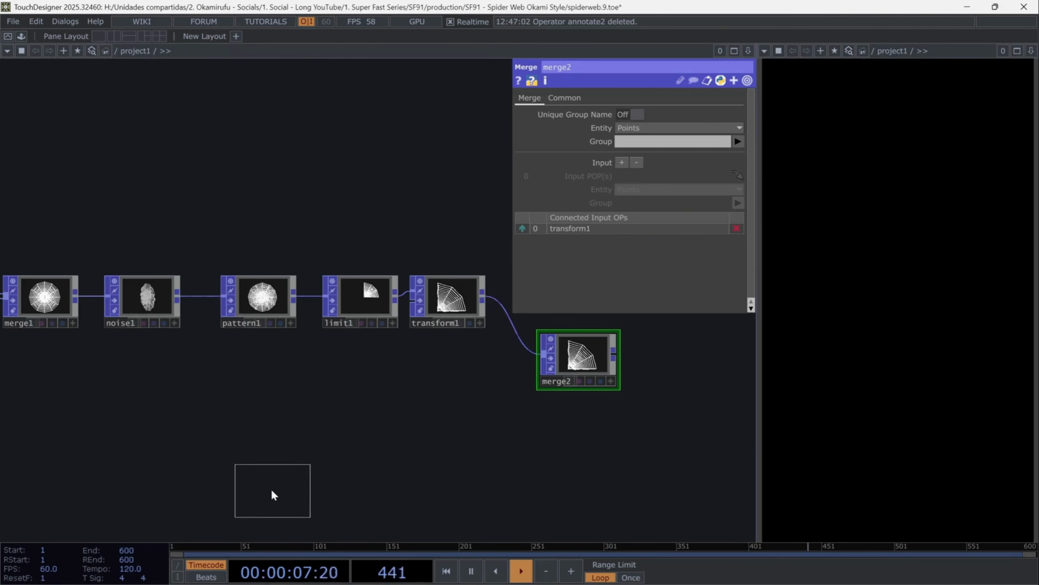
pyautogui.click(253, 491)
pyautogui.moveTo(362, 297); pyautogui.dragTo(680, 114)
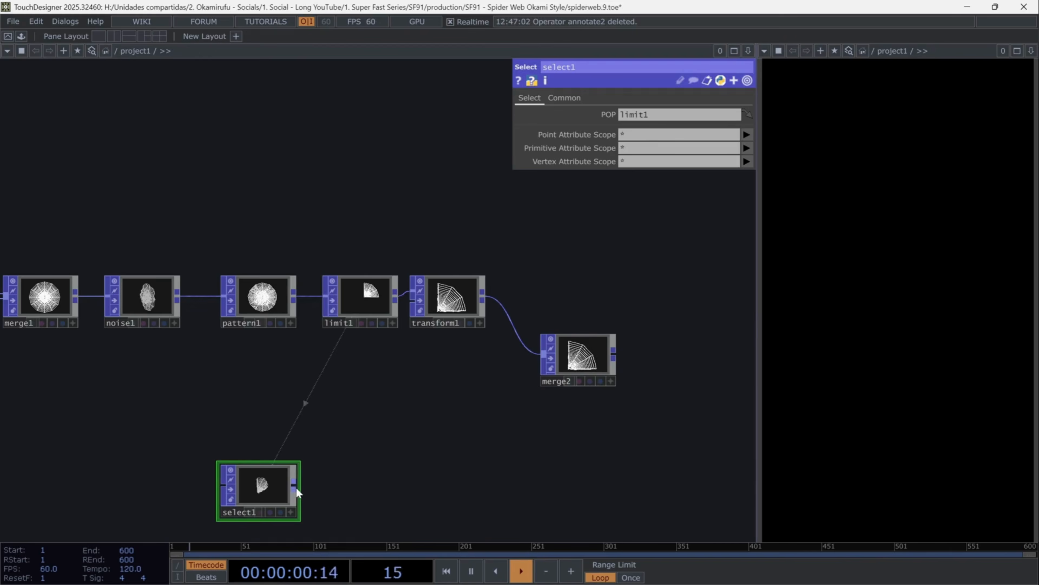
# Add a Transform POP after the select node, translating 0.1 in X and 0.12 in Z and rotating -90 in Y
pyautogui.moveTo(296, 487); pyautogui.dragTo(393, 496)
pyautogui.click(403, 360)
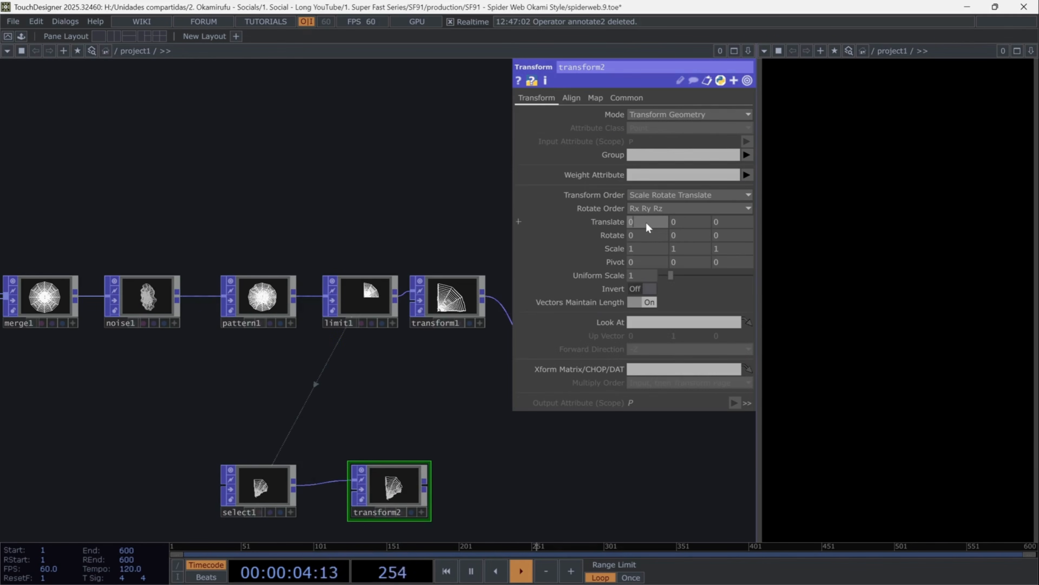
pyautogui.press('Return')
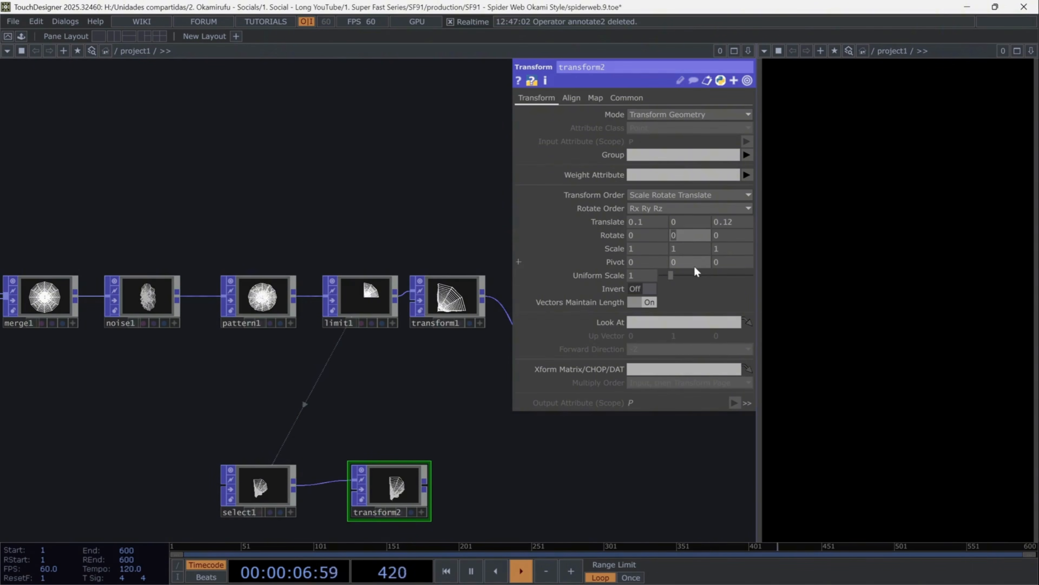
pyautogui.write('-90')
pyautogui.press('Return')
# Connect the second transform node to the merge node as another input and check the combined web
pyautogui.moveTo(376, 416); pyautogui.dragTo(215, 349)
pyautogui.moveTo(268, 423); pyautogui.dragTo(401, 314)
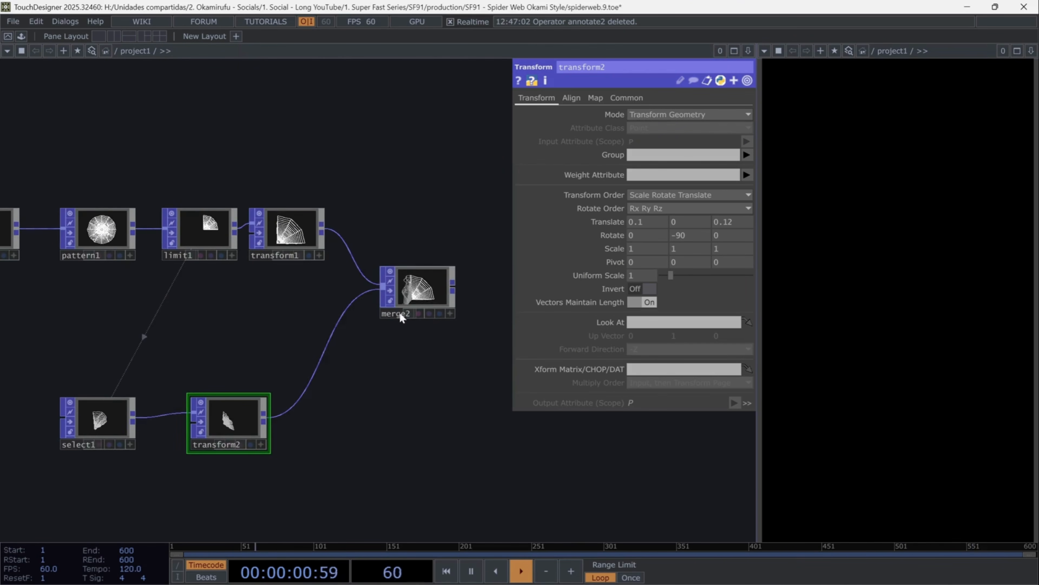
pyautogui.scroll(3, 395, 352)
pyautogui.scroll(3, 394, 351)
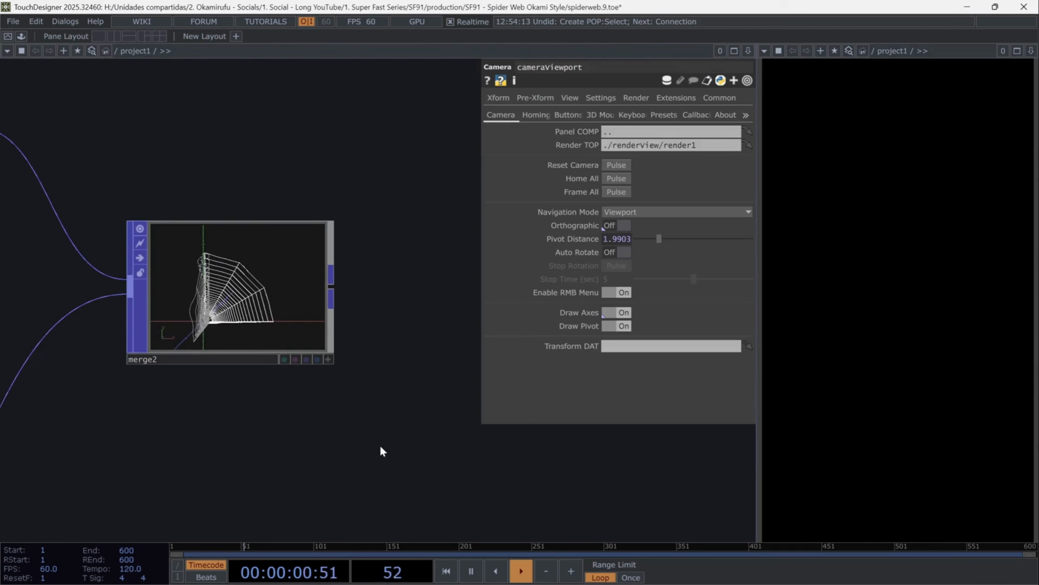
# Add another Select POP beside the second merge node and set merge2 as its source POP
pyautogui.scroll(-5, 383, 448)
pyautogui.moveTo(390, 474); pyautogui.dragTo(222, 435)
pyautogui.press('Tab')
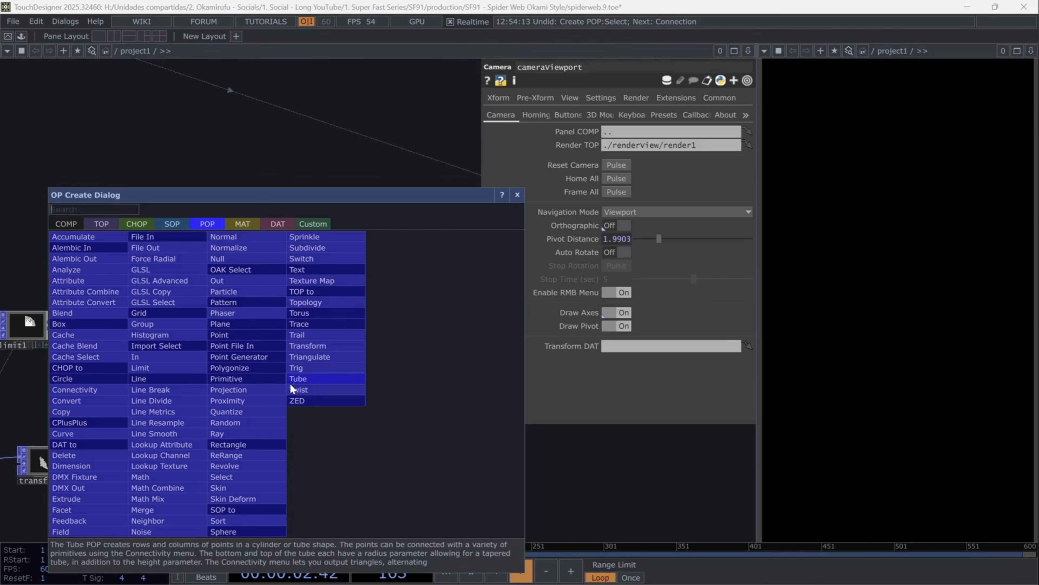
pyautogui.write('se')
pyautogui.click(249, 477)
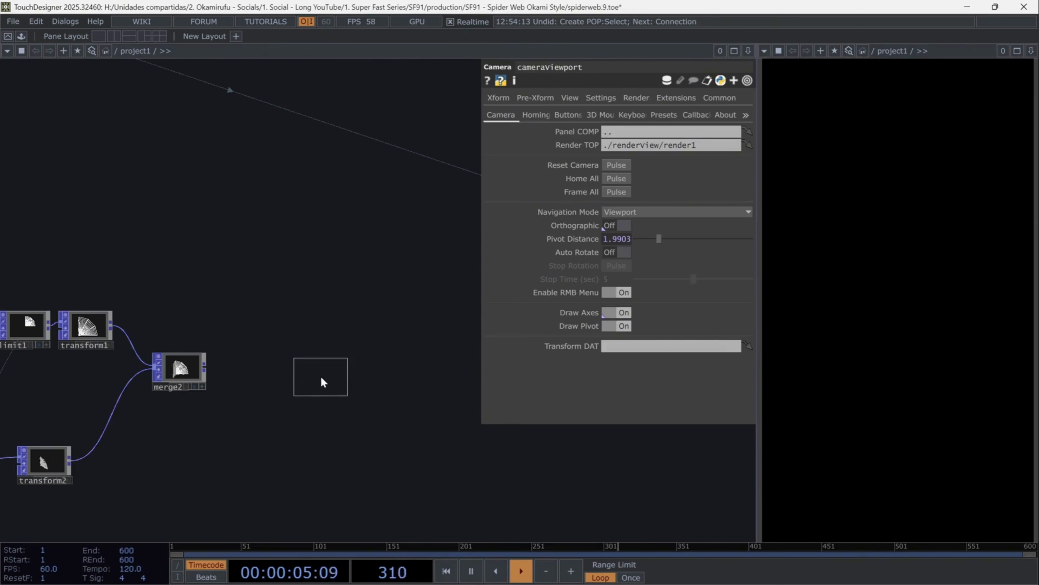
pyautogui.click(323, 371)
pyautogui.moveTo(552, 148); pyautogui.dragTo(663, 115)
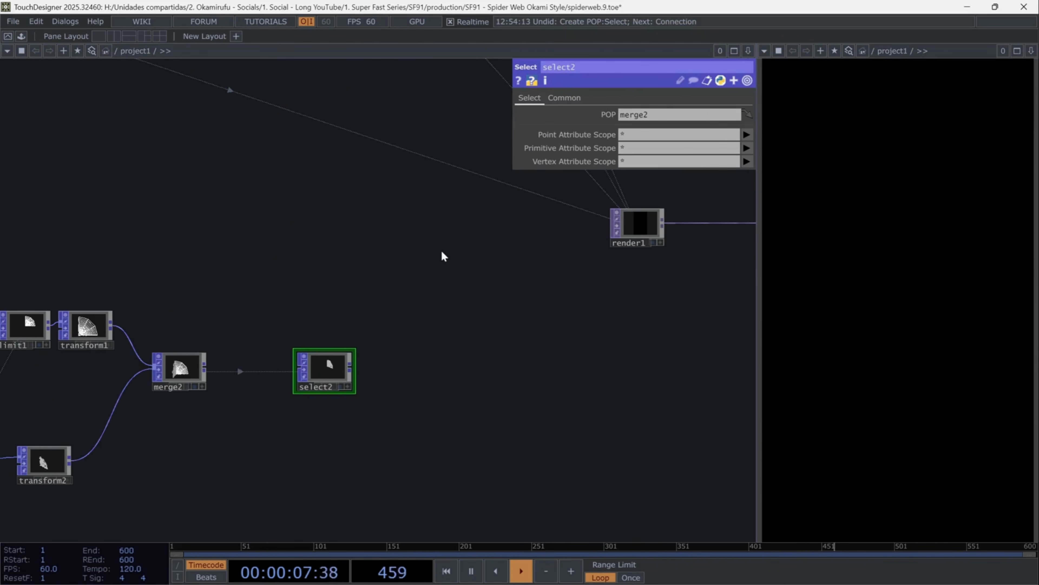
# Rename the new select node as web
pyautogui.scroll(3, 318, 390)
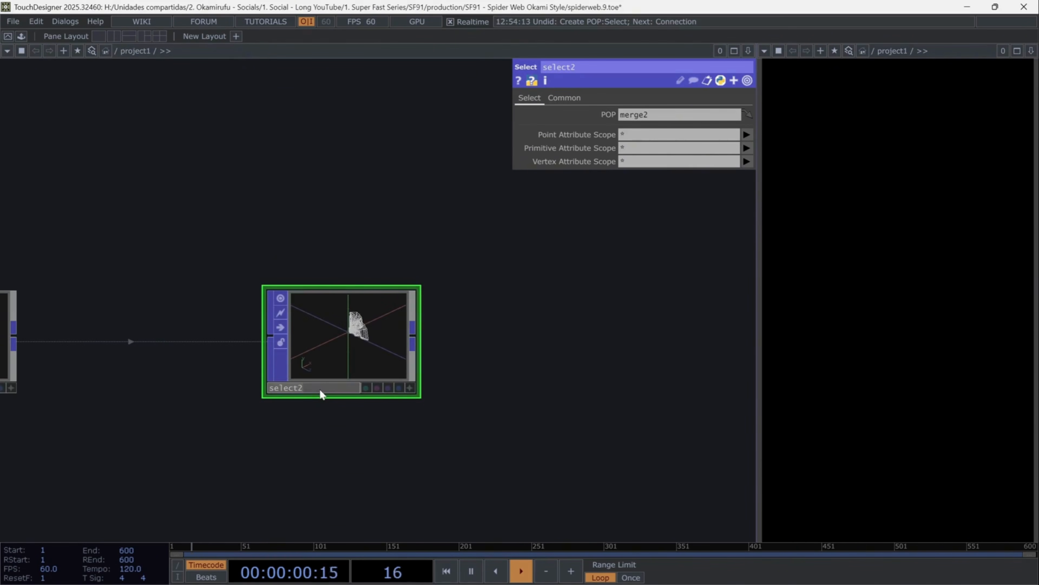
pyautogui.doubleClick(319, 388)
pyautogui.write('web')
pyautogui.press('Return')
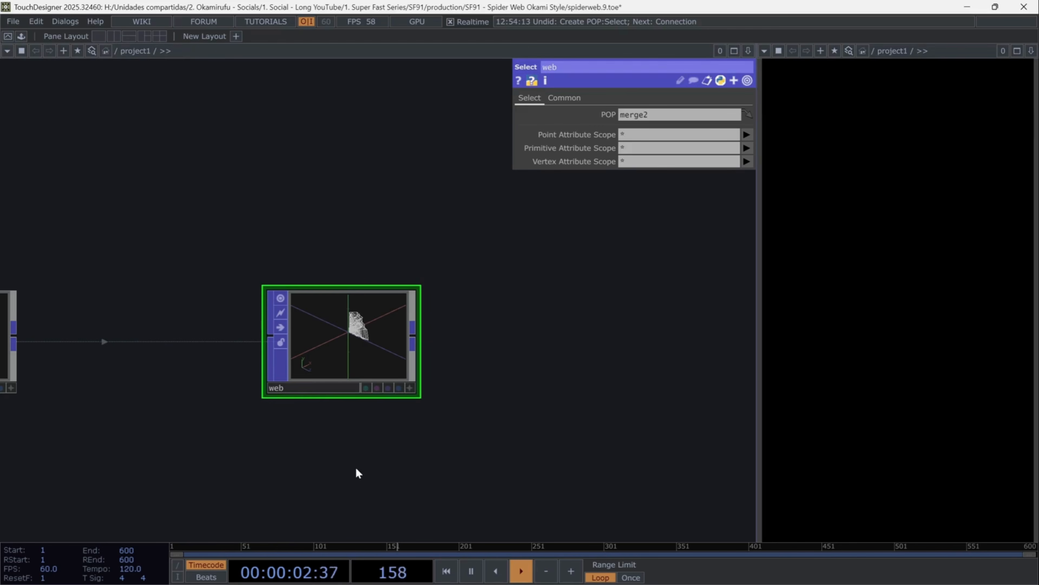
# Add a Geometry COMP fed by the web node
pyautogui.scroll(-2, 555, 446)
pyautogui.moveTo(584, 452); pyautogui.dragTo(330, 434)
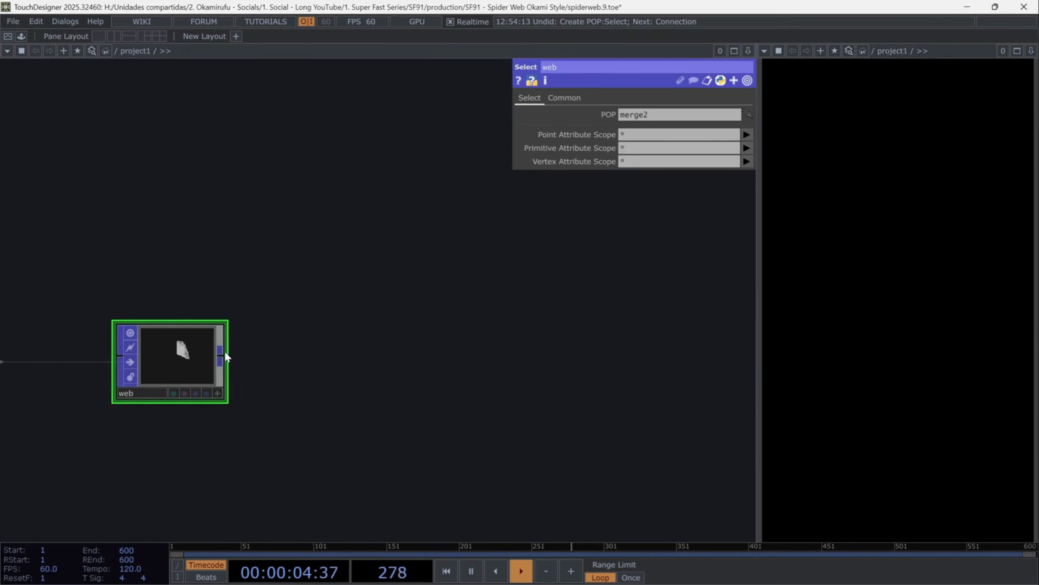
pyautogui.rightClick(225, 355)
pyautogui.click(70, 189)
pyautogui.write('geo')
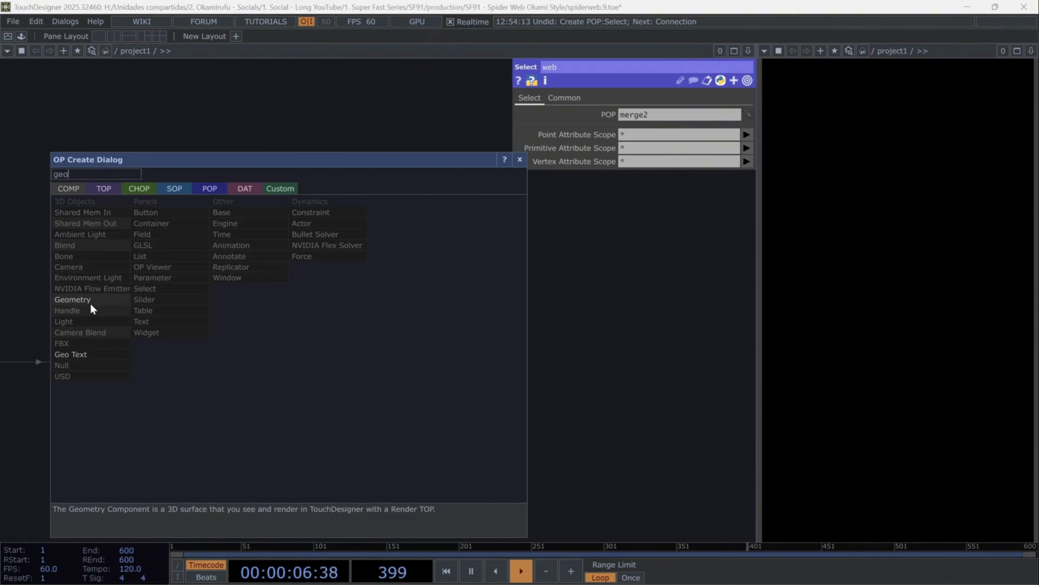
pyautogui.click(90, 302)
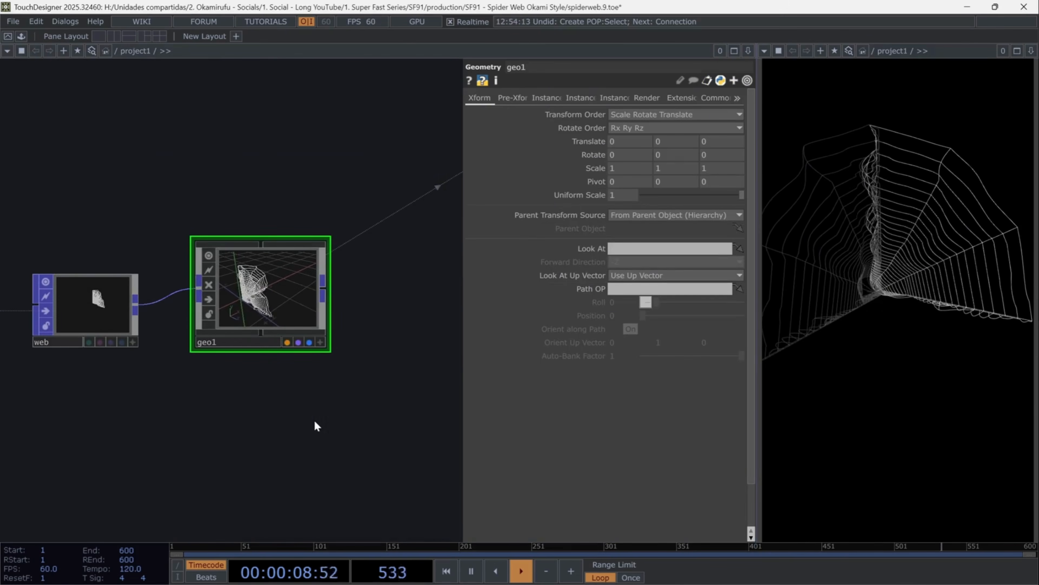
# Add a Wireframe MAT below the geometry component and set its color to green (0, 1, 0.17647)
pyautogui.press('Tab')
pyautogui.write('wi')
pyautogui.click(265, 236)
pyautogui.click(136, 382)
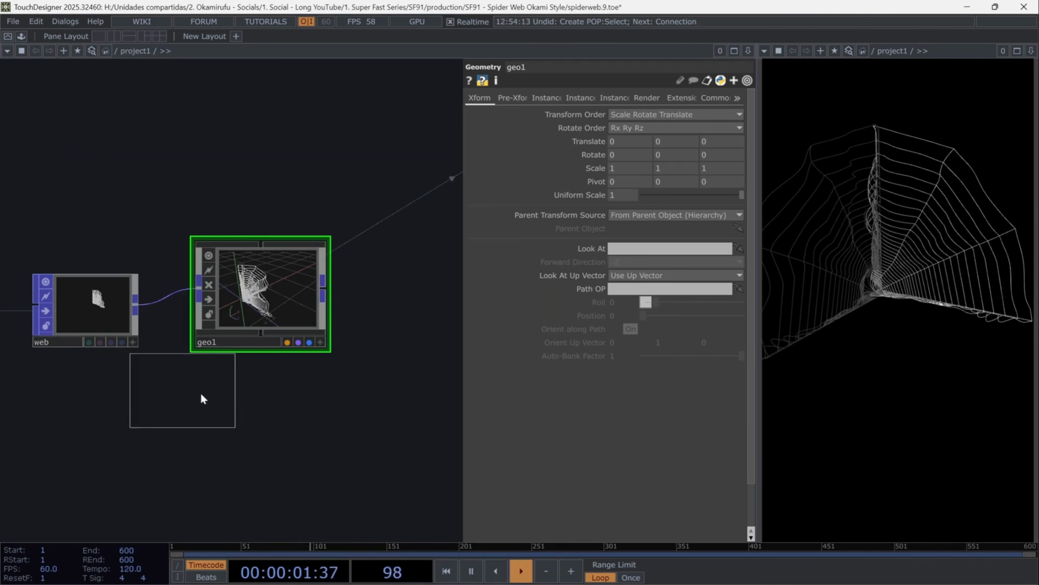
pyautogui.click(267, 442)
pyautogui.click(624, 116)
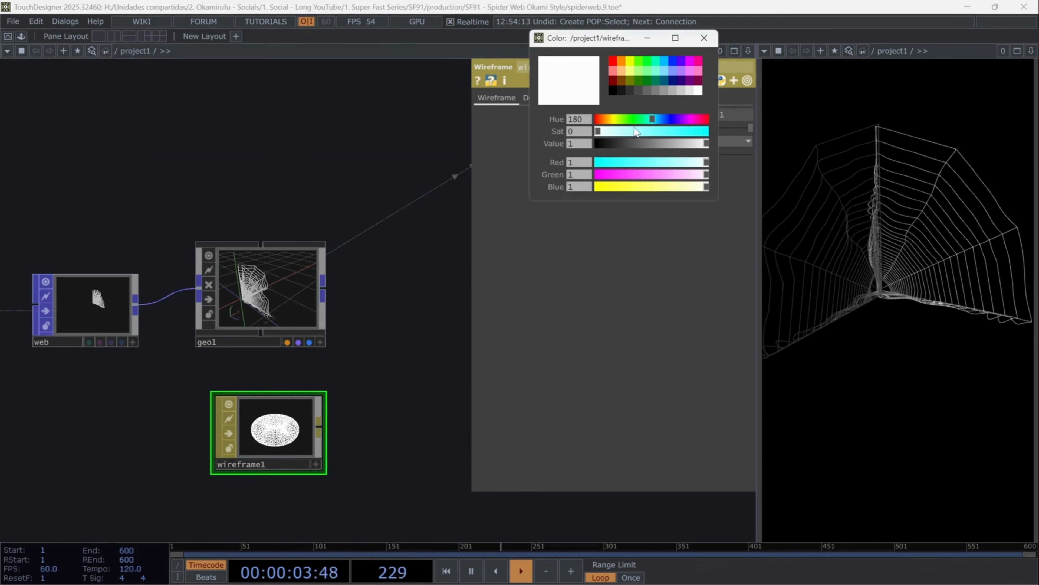
pyautogui.click(647, 62)
pyautogui.click(703, 37)
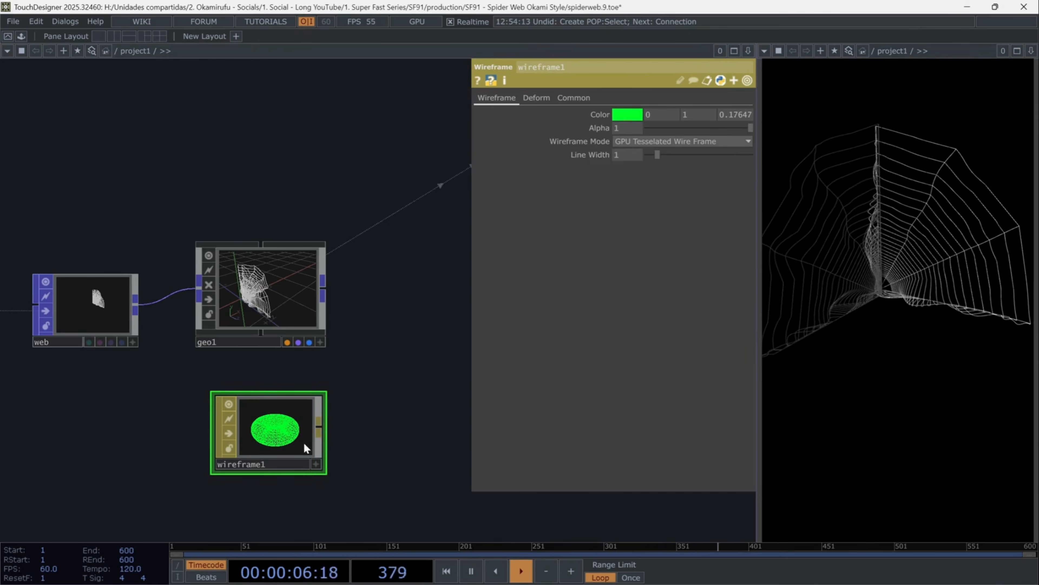
# Apply the green wireframe material to the geometry component and orbit the render to check the web
pyautogui.moveTo(304, 442); pyautogui.dragTo(297, 271)
pyautogui.click(289, 258)
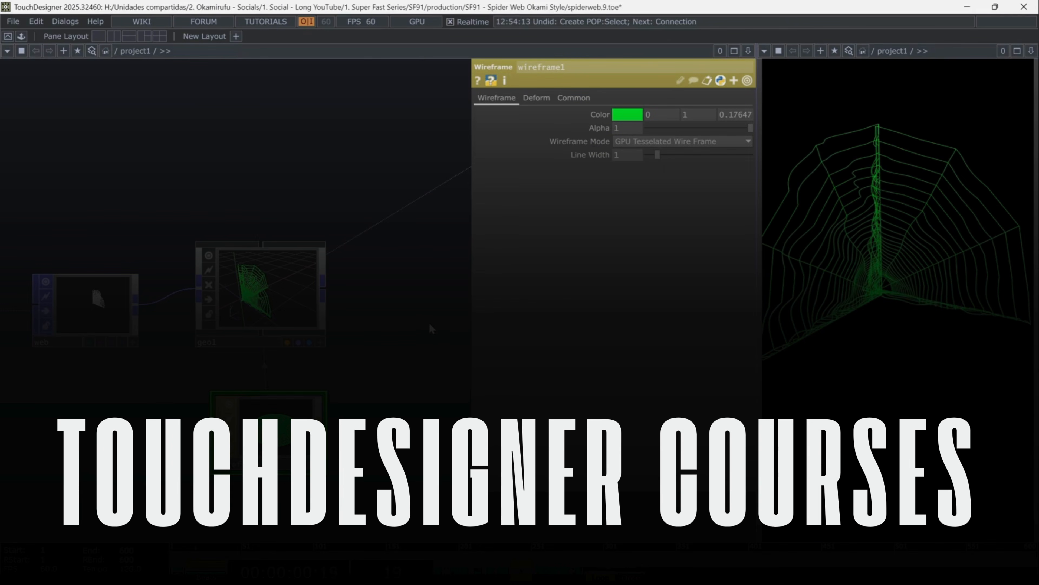
pyautogui.moveTo(849, 296); pyautogui.dragTo(836, 311)
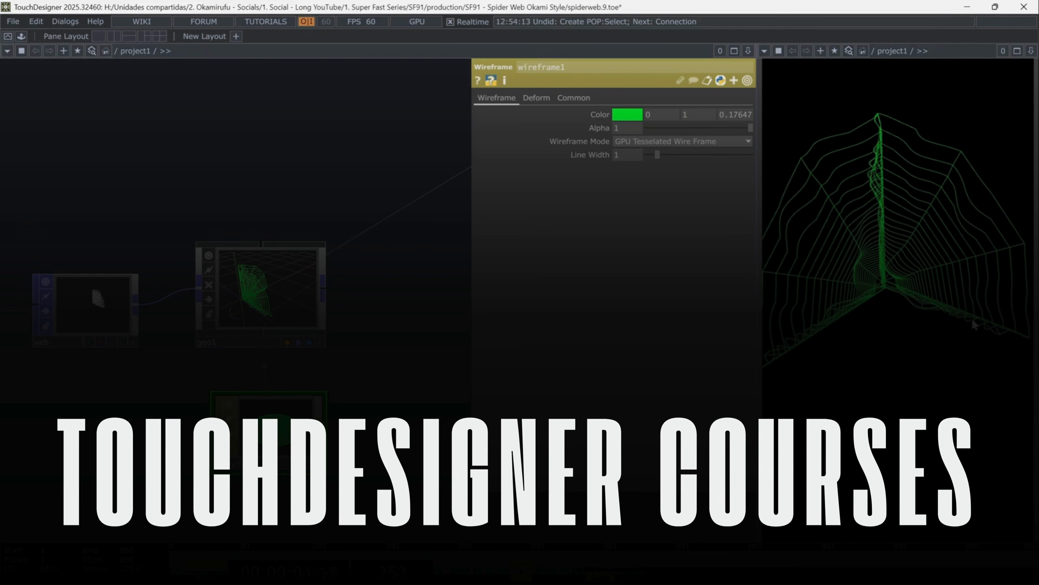
# Space the web-building chain away from the web and geometry nodes and align both groups in the network
pyautogui.scroll(-8, 409, 368)
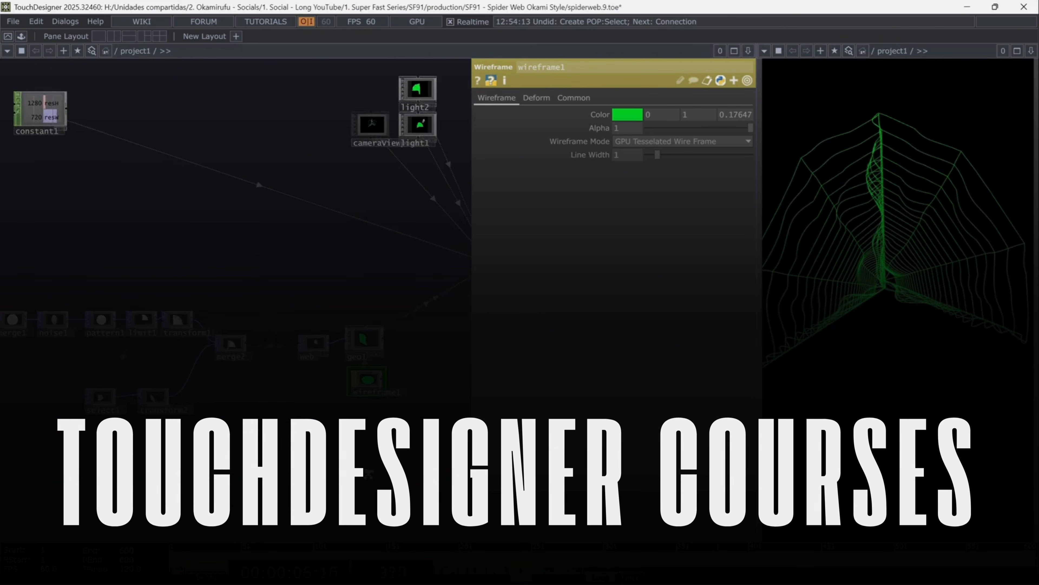
pyautogui.press('p')
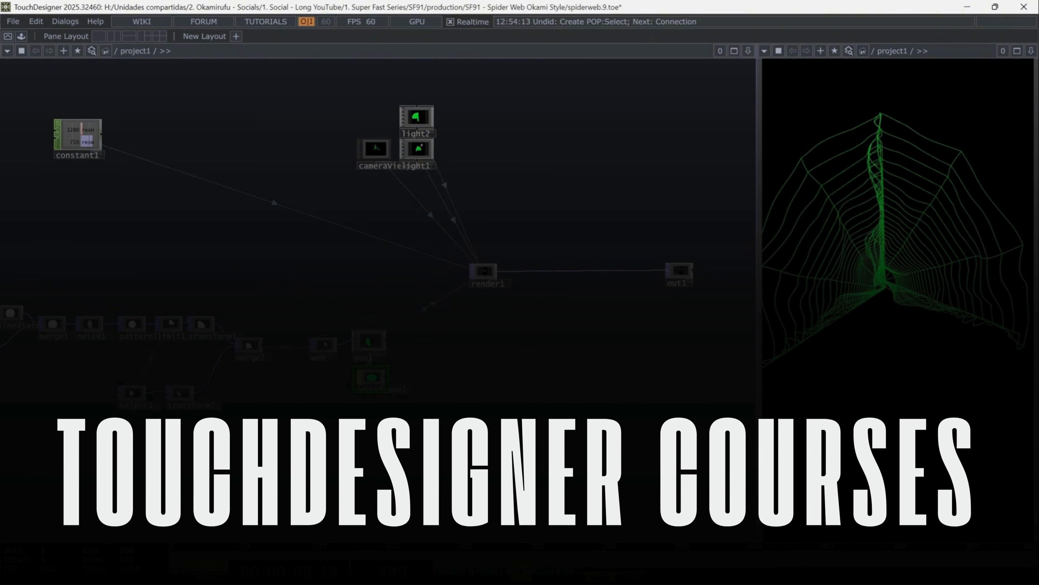
pyautogui.moveTo(409, 367); pyautogui.dragTo(610, 353)
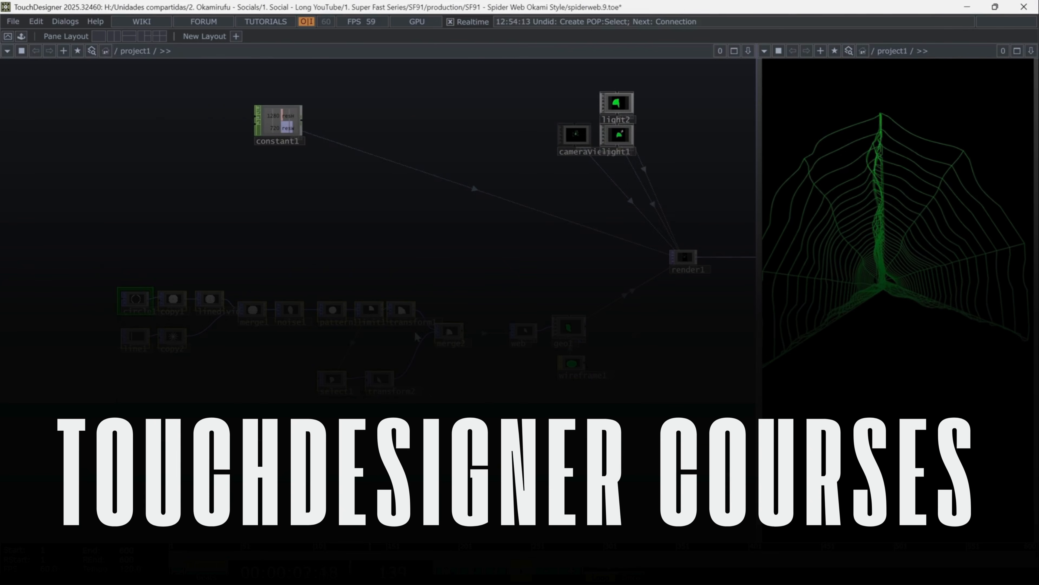
pyautogui.moveTo(440, 331); pyautogui.dragTo(376, 346)
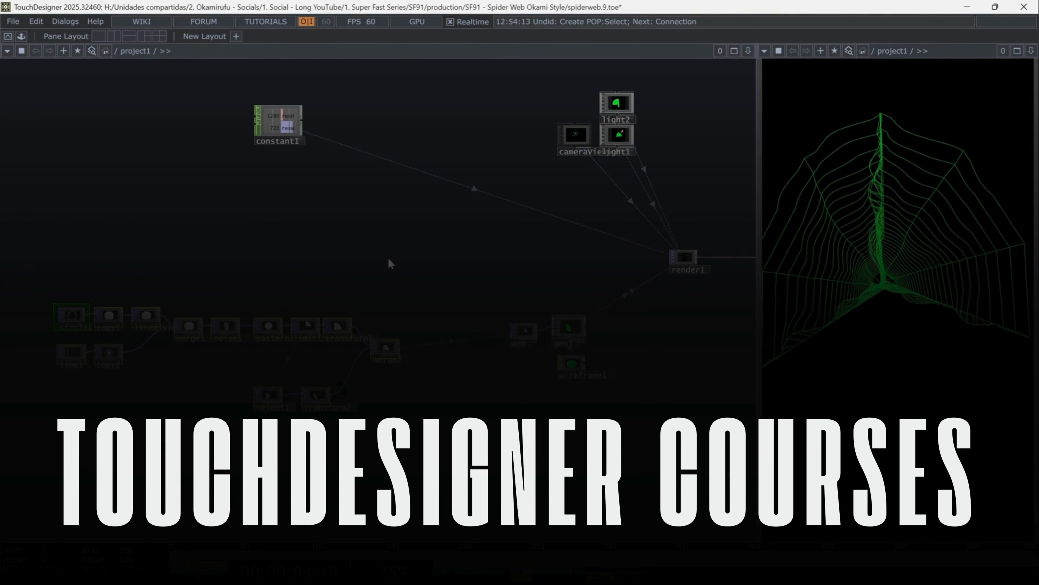
pyautogui.moveTo(583, 416); pyautogui.dragTo(583, 416)
pyautogui.moveTo(524, 330); pyautogui.dragTo(494, 347)
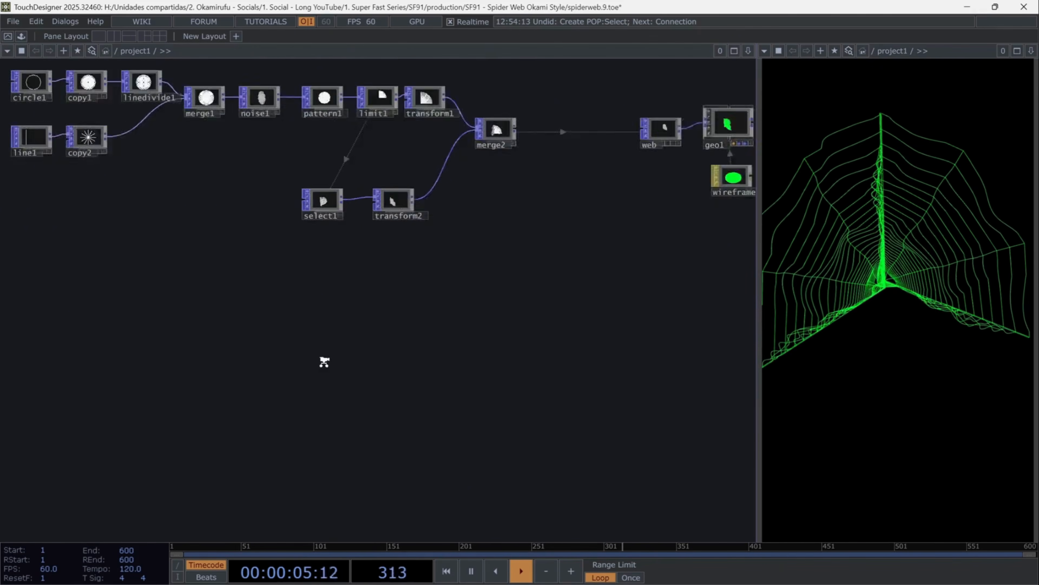
# Add a Select POP below the web chain and make it reference the second merge node
pyautogui.scroll(3, 324, 362)
pyautogui.press('Tab')
pyautogui.write('sel')
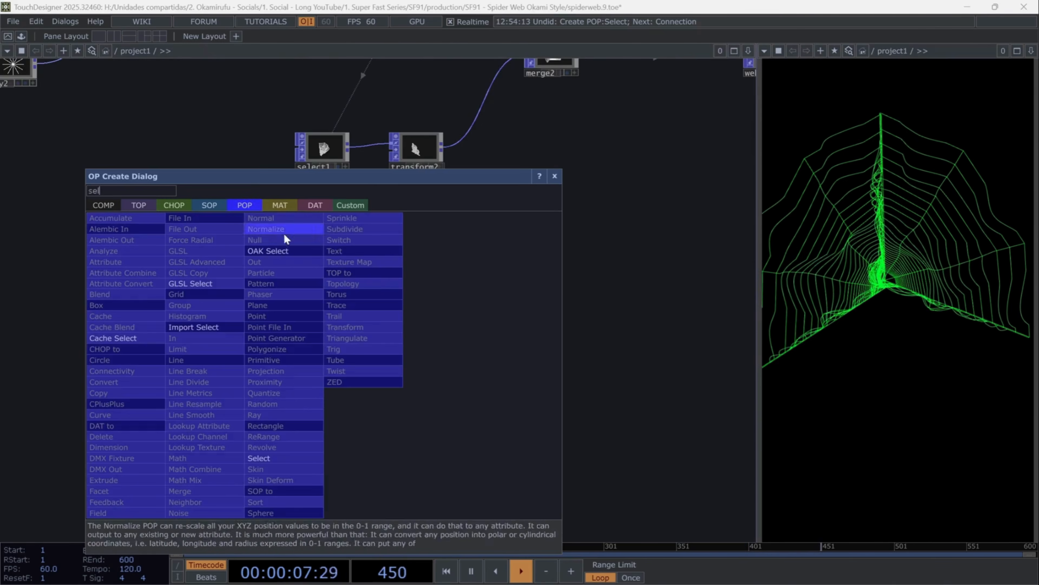
pyautogui.click(279, 456)
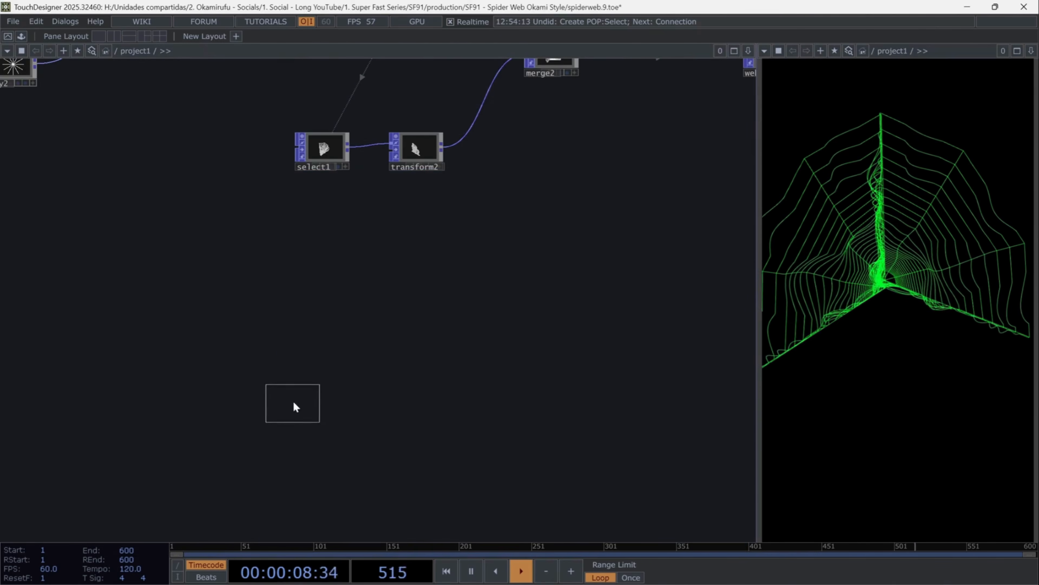
pyautogui.moveTo(549, 150); pyautogui.dragTo(516, 226)
pyautogui.click(520, 133)
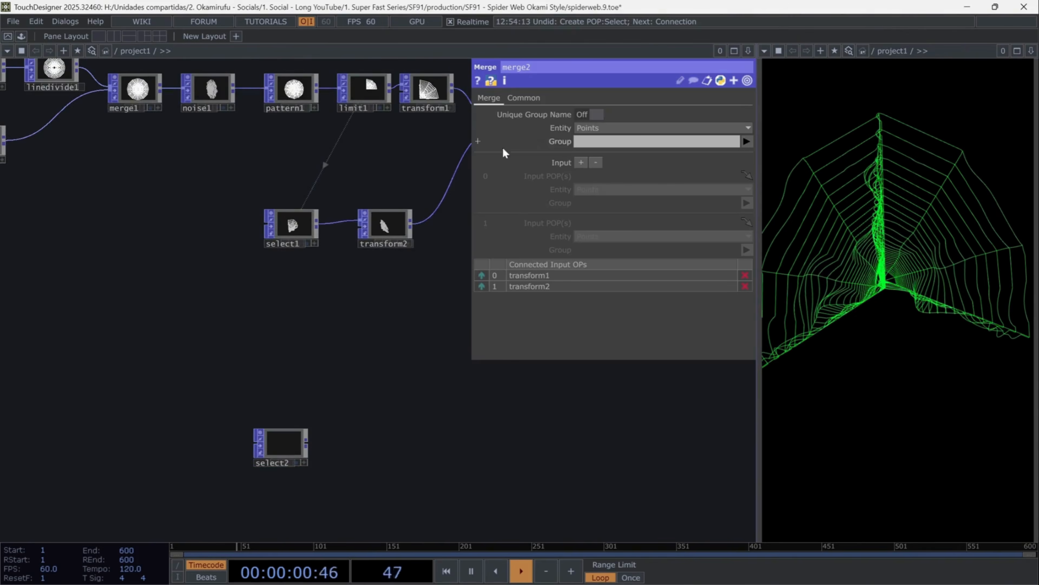
pyautogui.moveTo(499, 139); pyautogui.dragTo(328, 194)
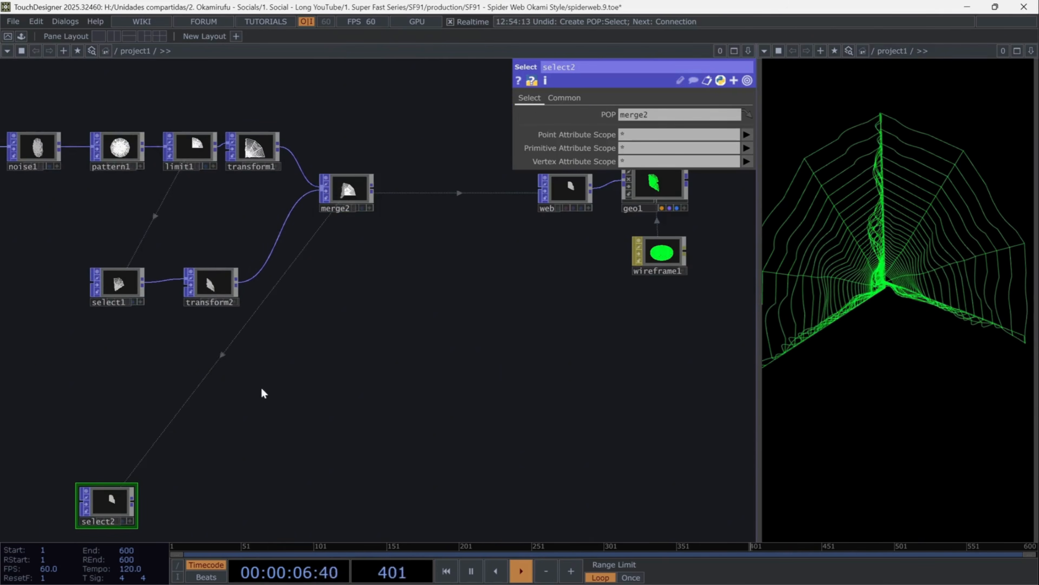
# Add a Convert POP after the new select node
pyautogui.moveTo(188, 472); pyautogui.dragTo(242, 314)
pyautogui.scroll(4, 241, 315)
pyautogui.click(149, 371)
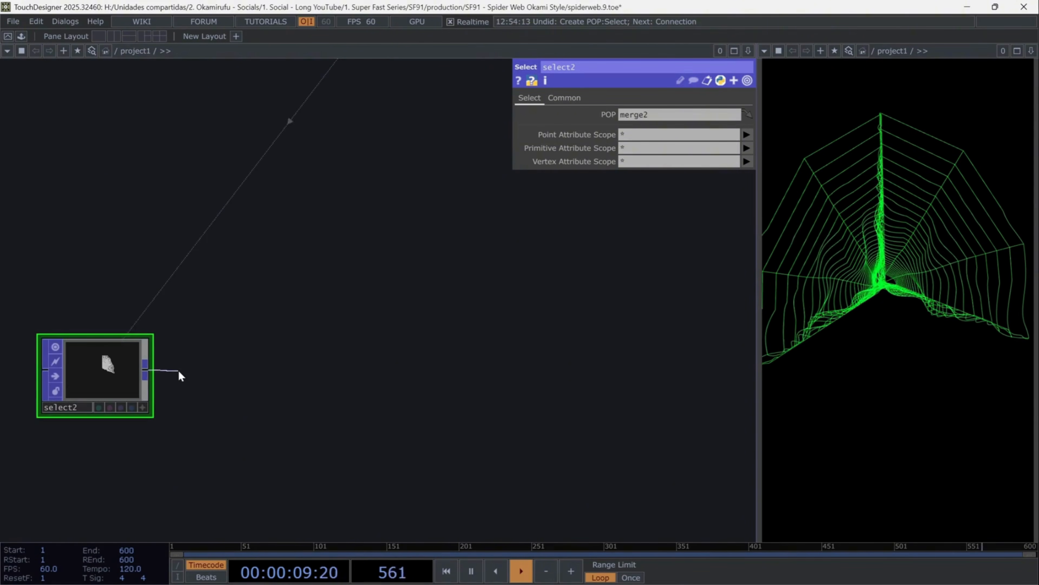
pyautogui.press('Tab')
pyautogui.write('con')
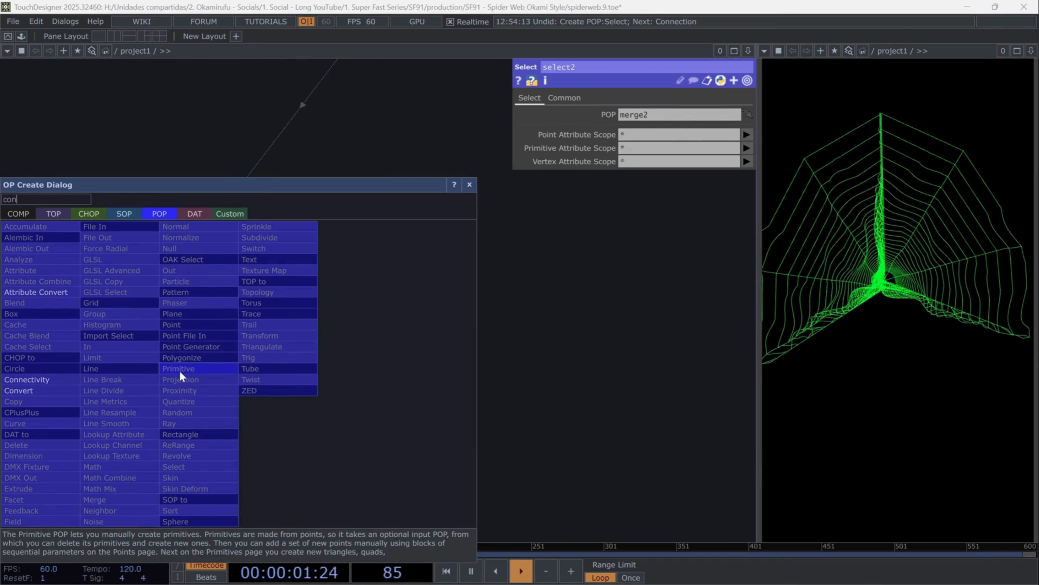
pyautogui.click(21, 390)
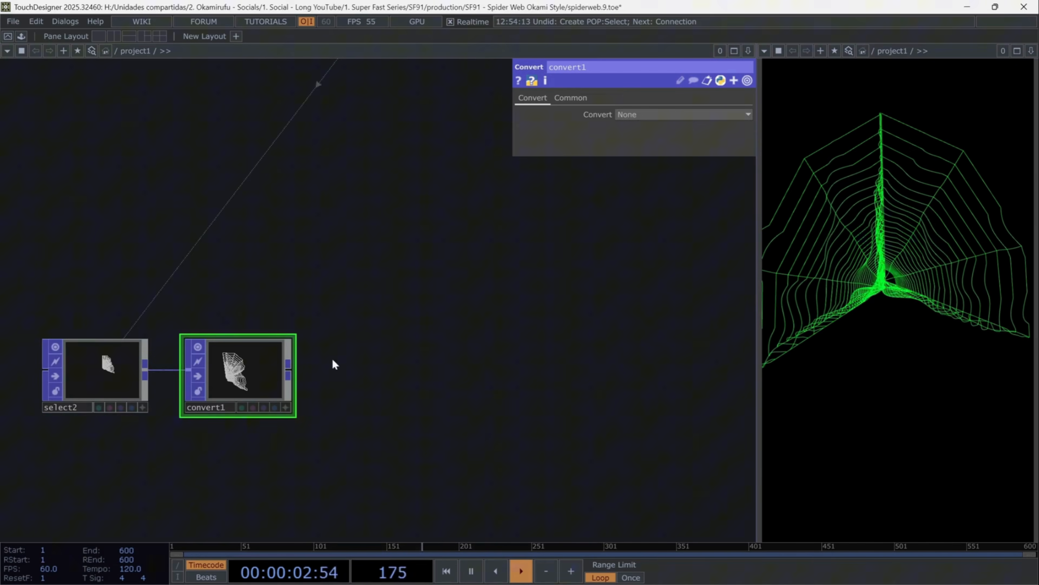
# Set the convert node to Points to Point Primitives and inspect the resulting points up close
pyautogui.click(685, 113)
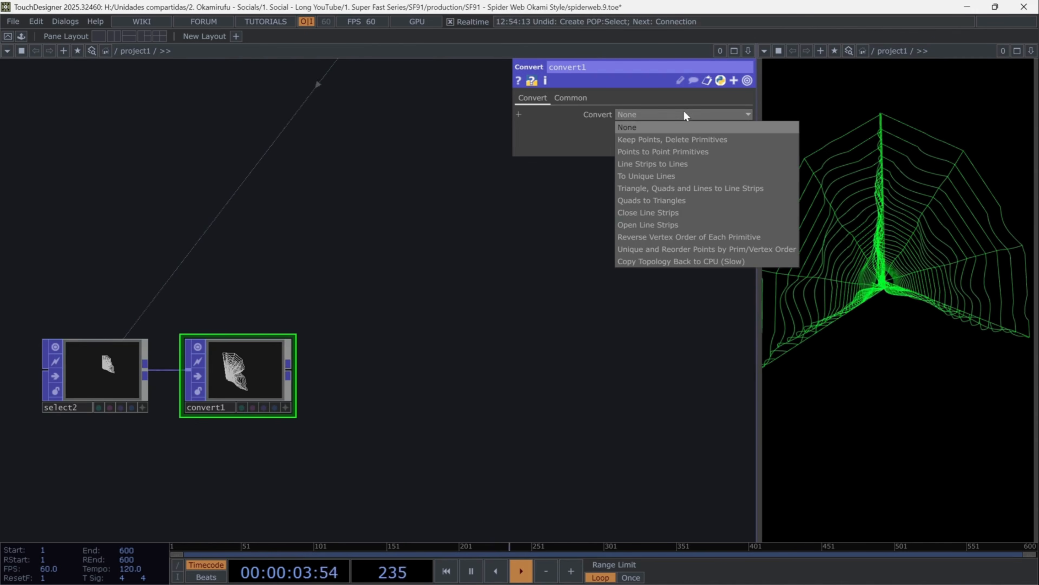
pyautogui.click(686, 153)
pyautogui.scroll(10, 223, 383)
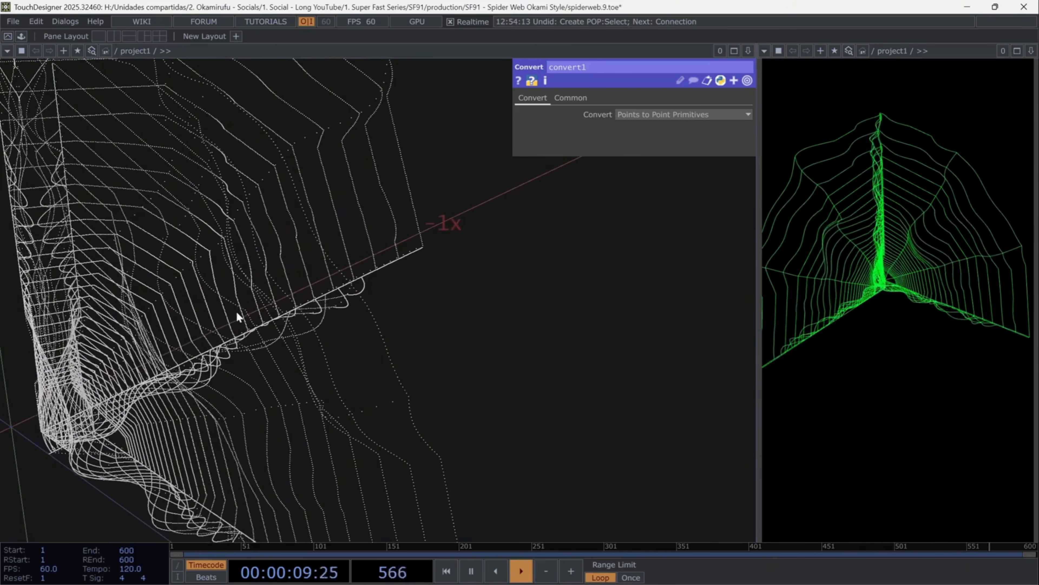
# Check the converted web points, then add a Particle POP after the convert node
pyautogui.scroll(-3, 237, 311)
pyautogui.scroll(-7, 237, 310)
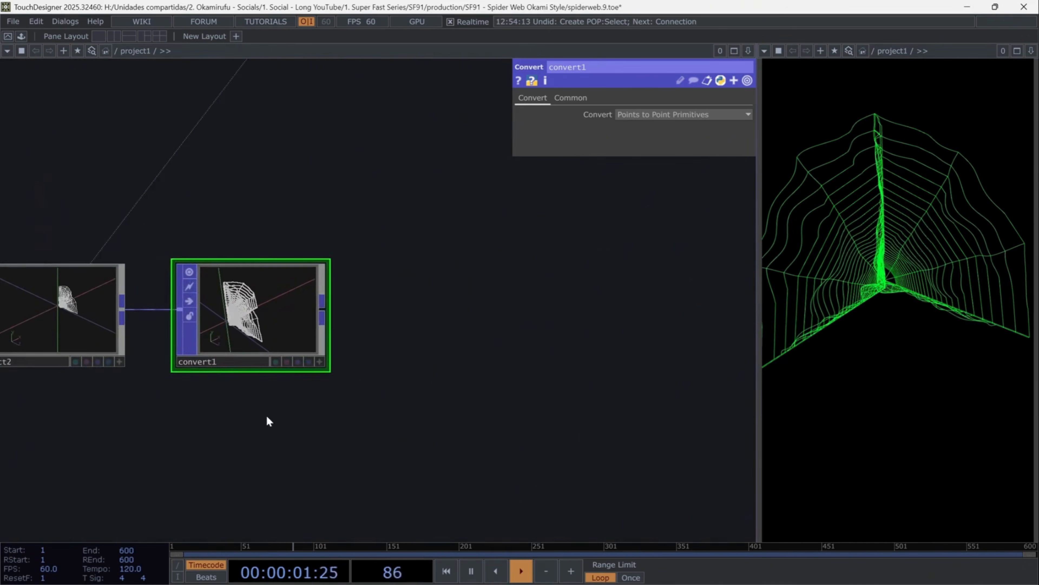
pyautogui.moveTo(266, 414); pyautogui.dragTo(338, 416)
pyautogui.click(392, 364)
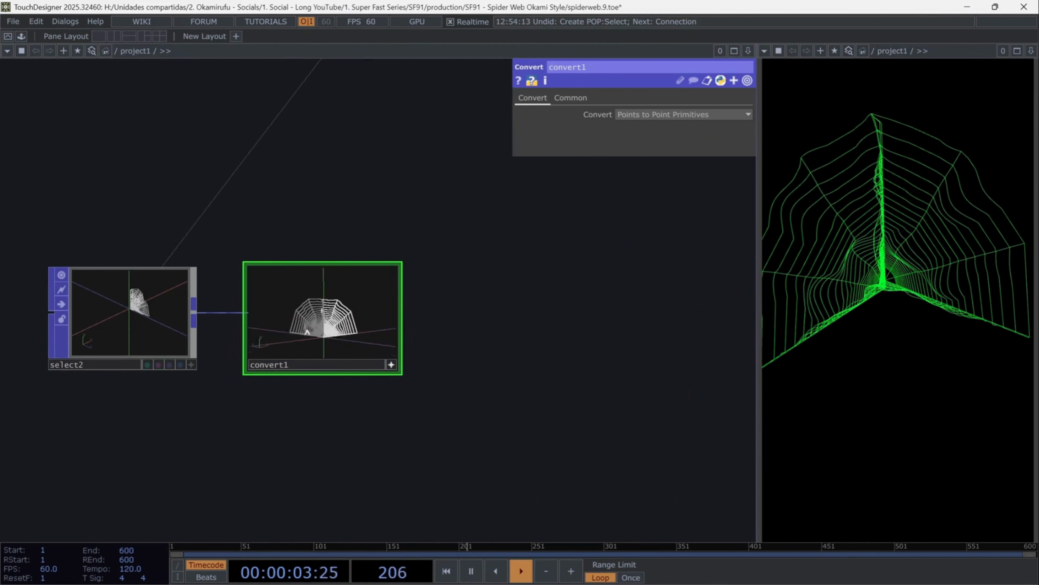
pyautogui.scroll(3, 310, 342)
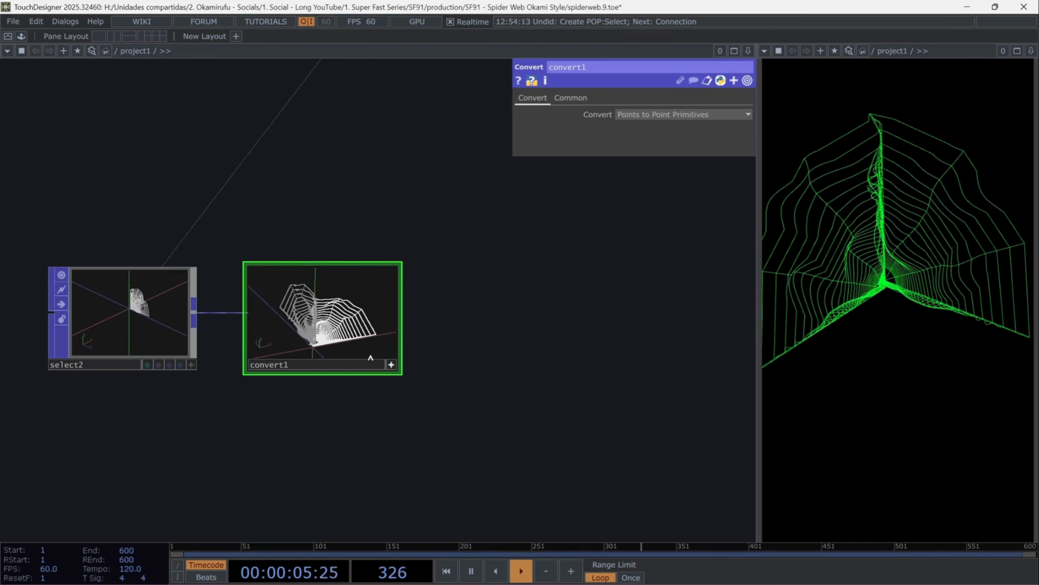
pyautogui.click(392, 364)
pyautogui.moveTo(475, 371); pyautogui.dragTo(471, 383)
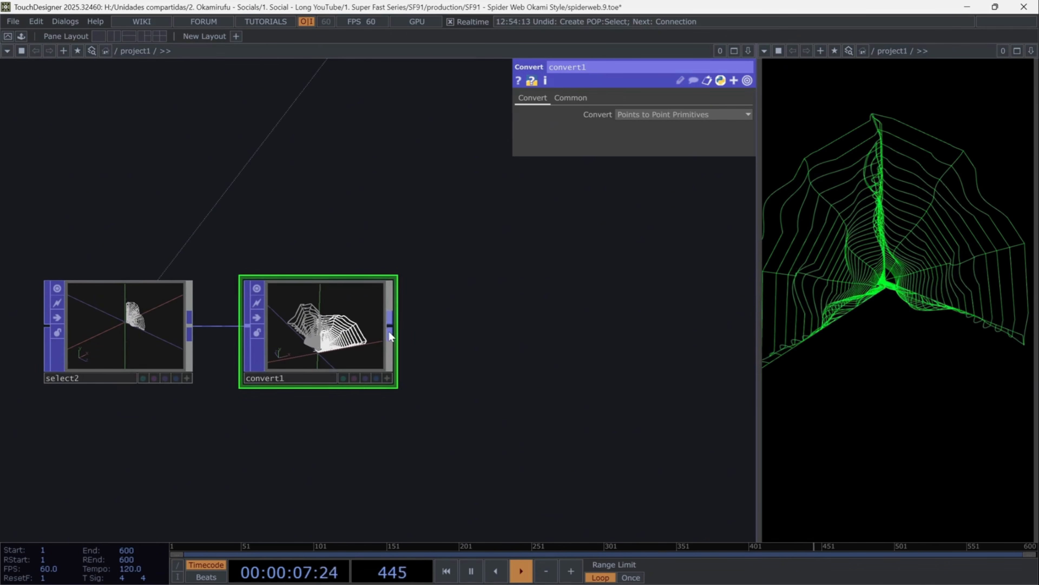
pyautogui.moveTo(389, 328); pyautogui.dragTo(430, 331)
pyautogui.click(395, 259)
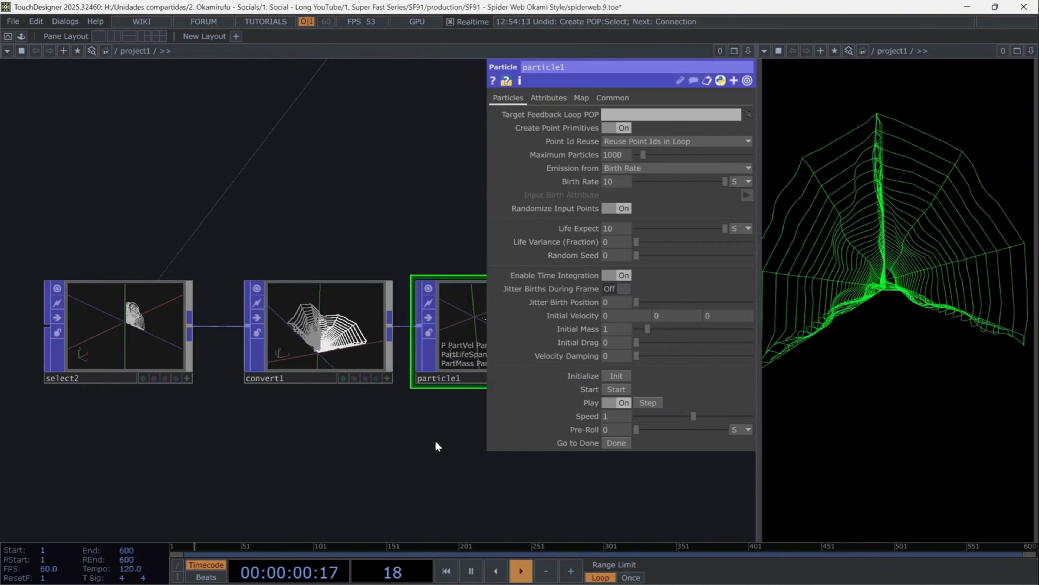
pyautogui.moveTo(435, 440); pyautogui.dragTo(198, 431)
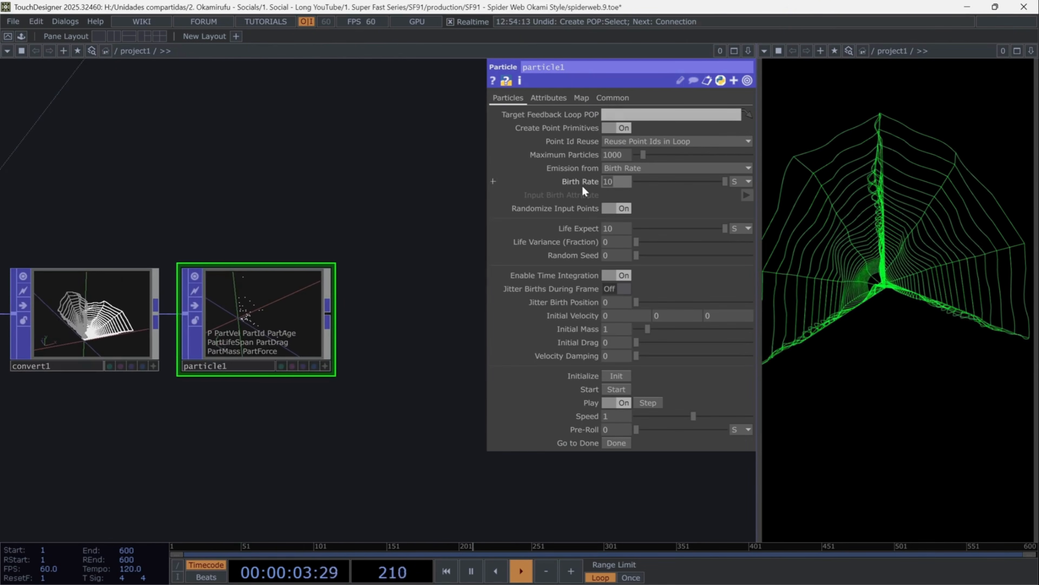
# Add a Noise POP after the particle node and raise its amplitude
pyautogui.rightClick(332, 310)
pyautogui.write('noise')
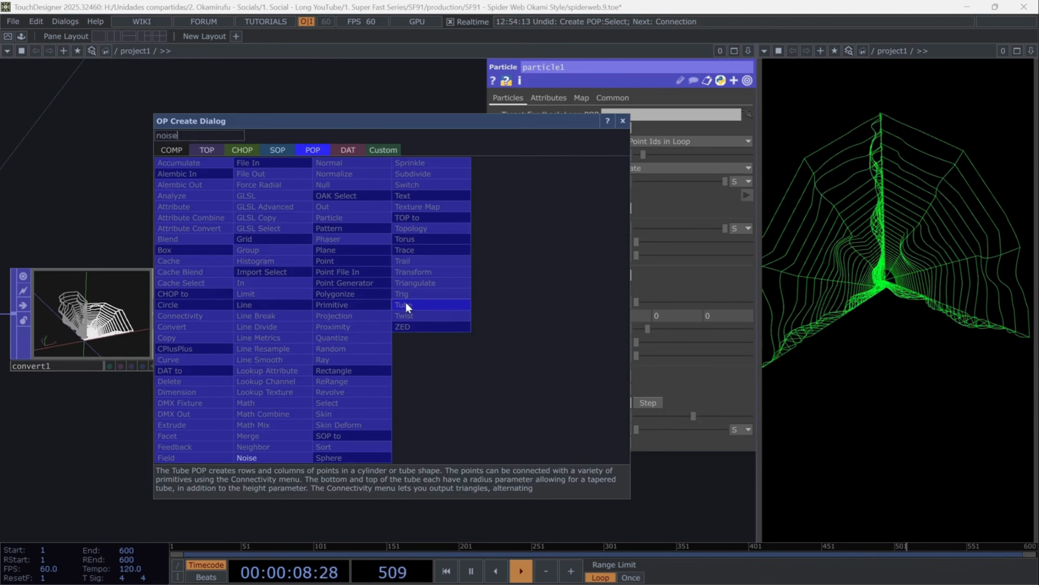
pyautogui.press('Return')
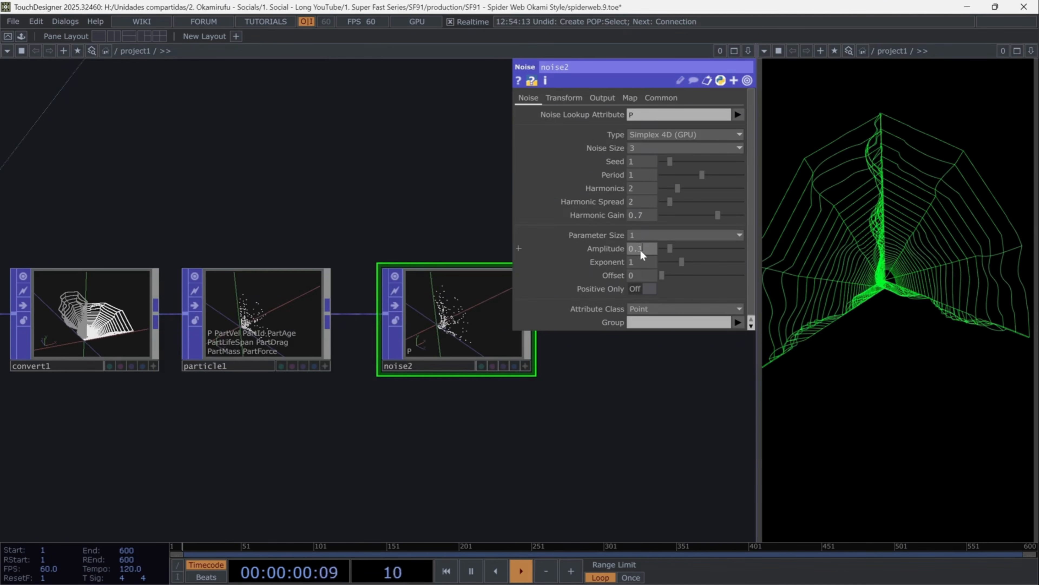
pyautogui.write('8')
pyautogui.press('Return')
# Drive the new noise node's Translate 4D with a time-based expression so the particles keep moving
pyautogui.moveTo(514, 425); pyautogui.dragTo(269, 400)
pyautogui.click(564, 98)
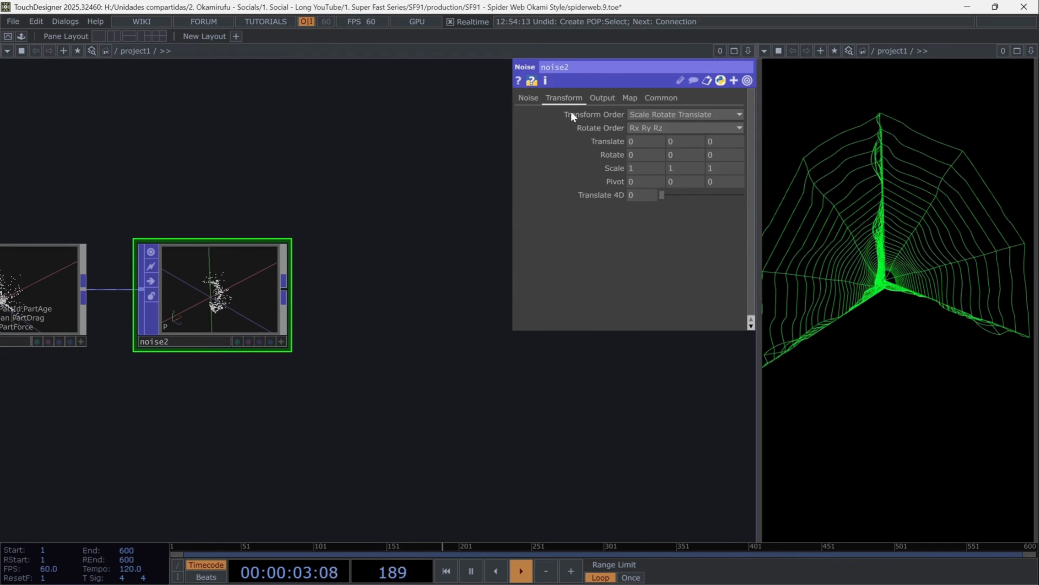
pyautogui.press('Return')
pyautogui.click(604, 196)
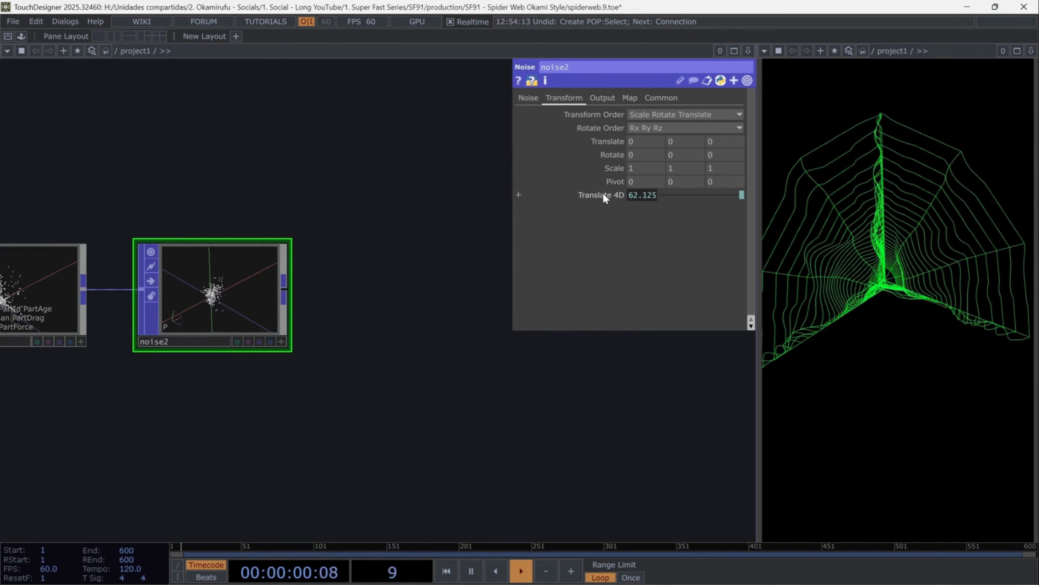
# Add a Select POP beside the second noise node, make it reference that noise, and rename it flies
pyautogui.press('Tab')
pyautogui.write('sel')
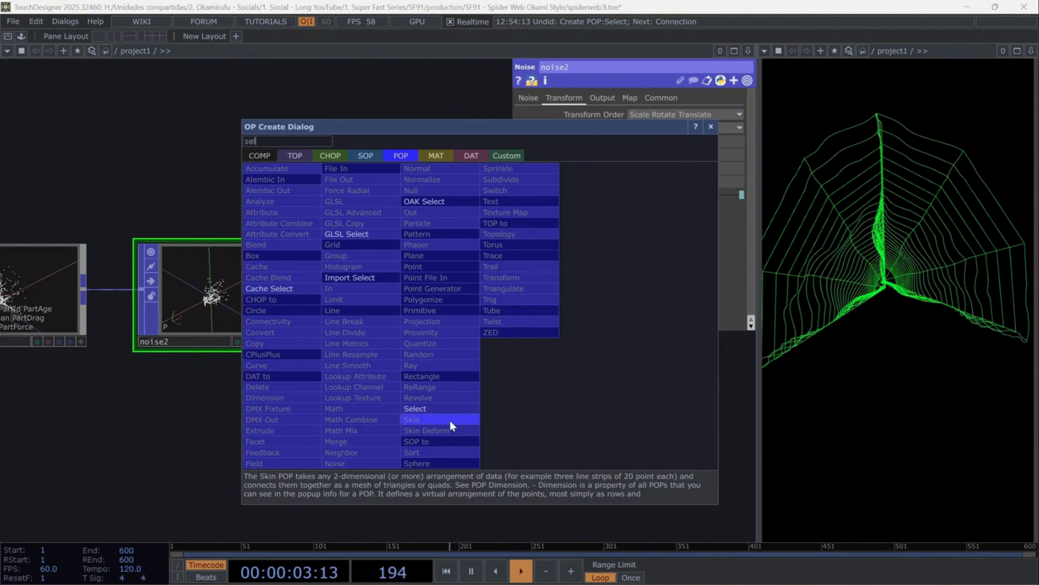
pyautogui.press('Return')
pyautogui.click(475, 295)
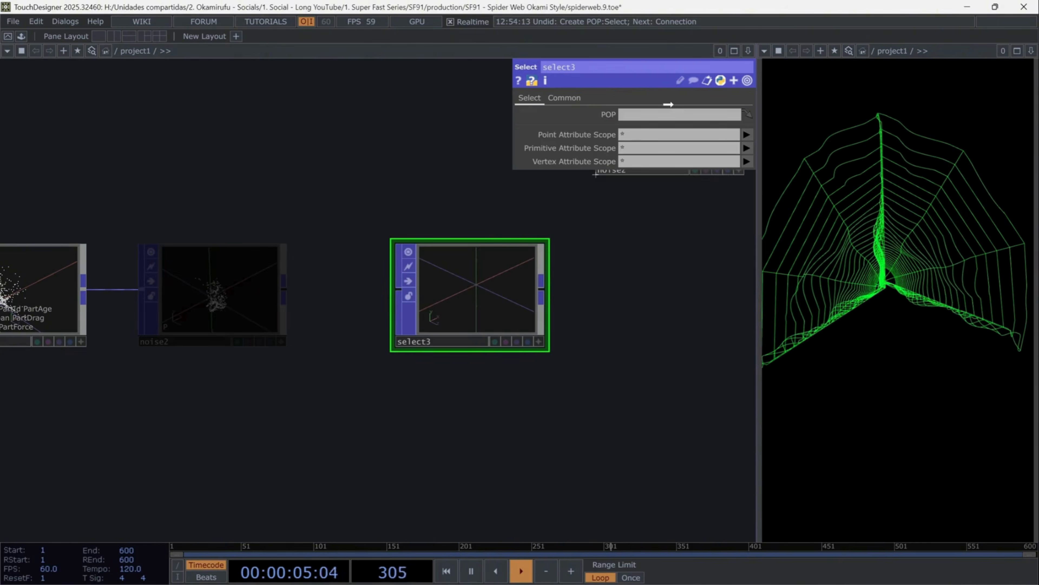
pyautogui.click(447, 341)
pyautogui.write('flies')
pyautogui.press('Return')
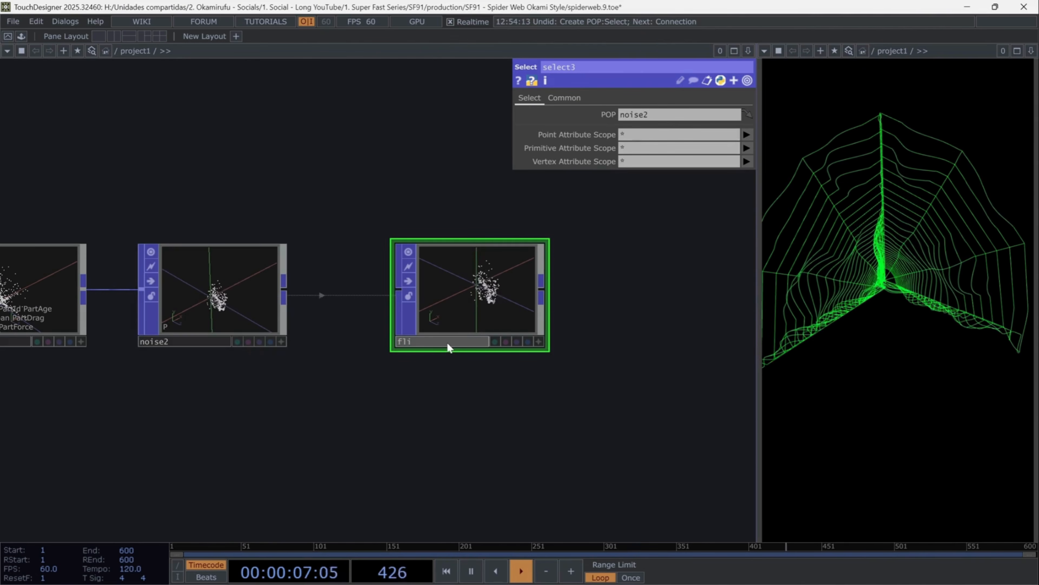
# Add a Geometry COMP after the flies node to render the particles
pyautogui.click(543, 296)
pyautogui.press('Tab')
pyautogui.write('geo')
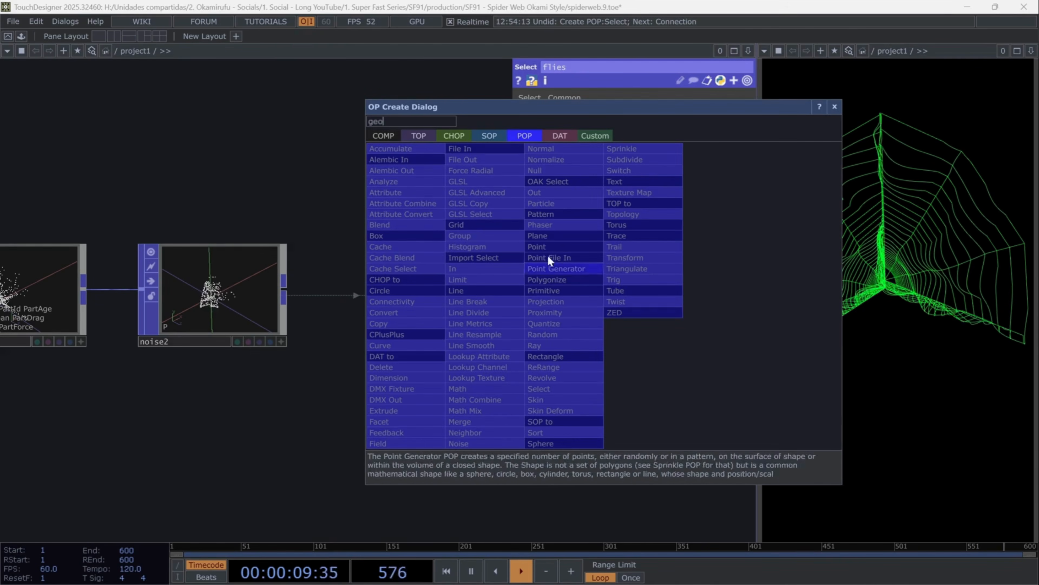
pyautogui.click(390, 138)
pyautogui.click(413, 247)
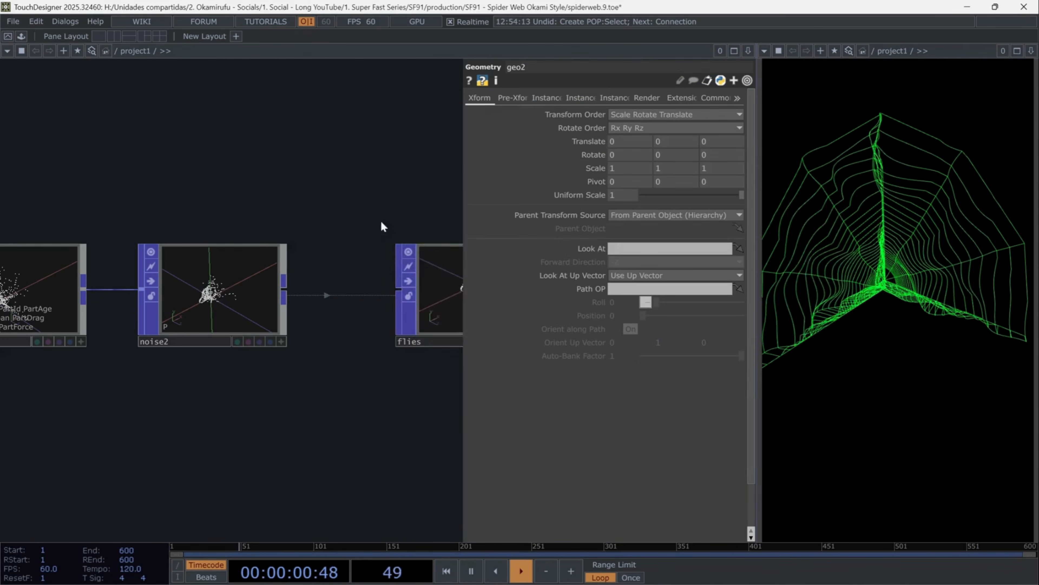
pyautogui.moveTo(342, 203); pyautogui.dragTo(77, 184)
pyautogui.moveTo(322, 166); pyautogui.dragTo(147, 168)
# Add a Point Sprite material below the flies geometry and color it green (0, 1, 0.17647)
pyautogui.scroll(-3, 242, 389)
pyautogui.press('Tab')
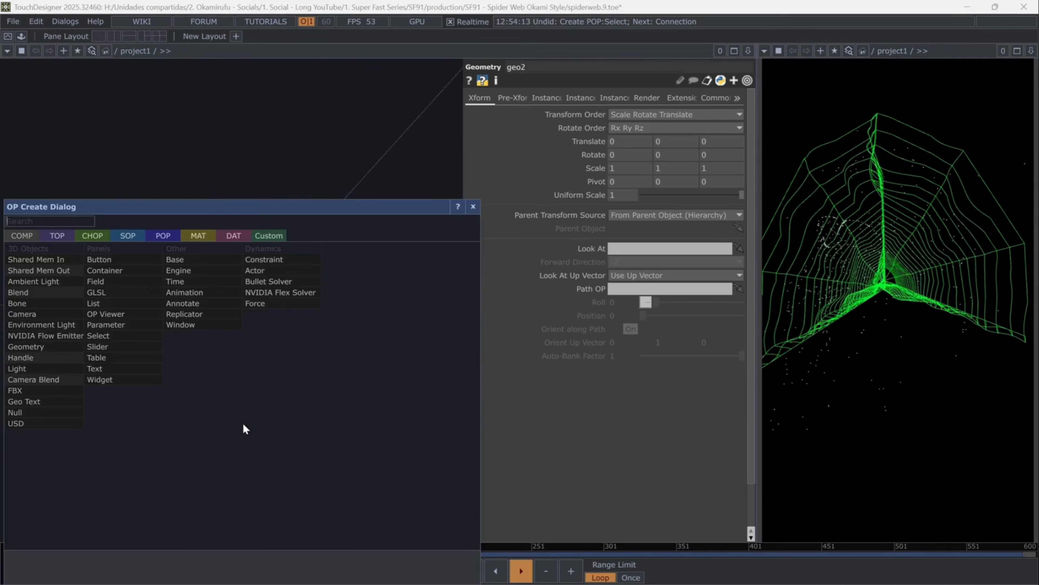
pyautogui.write('po')
pyautogui.click(198, 236)
pyautogui.click(41, 349)
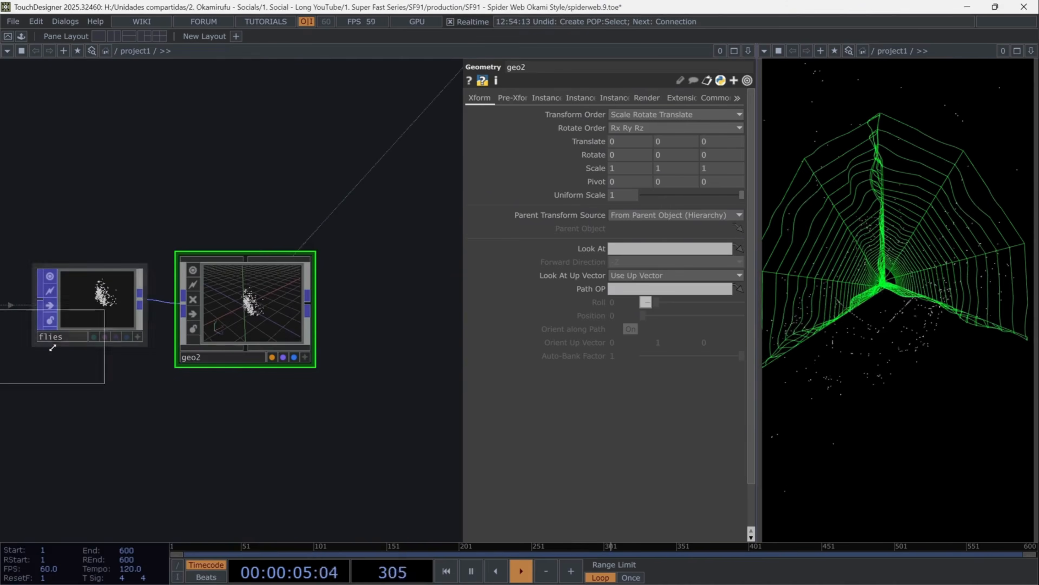
pyautogui.click(232, 434)
pyautogui.click(628, 115)
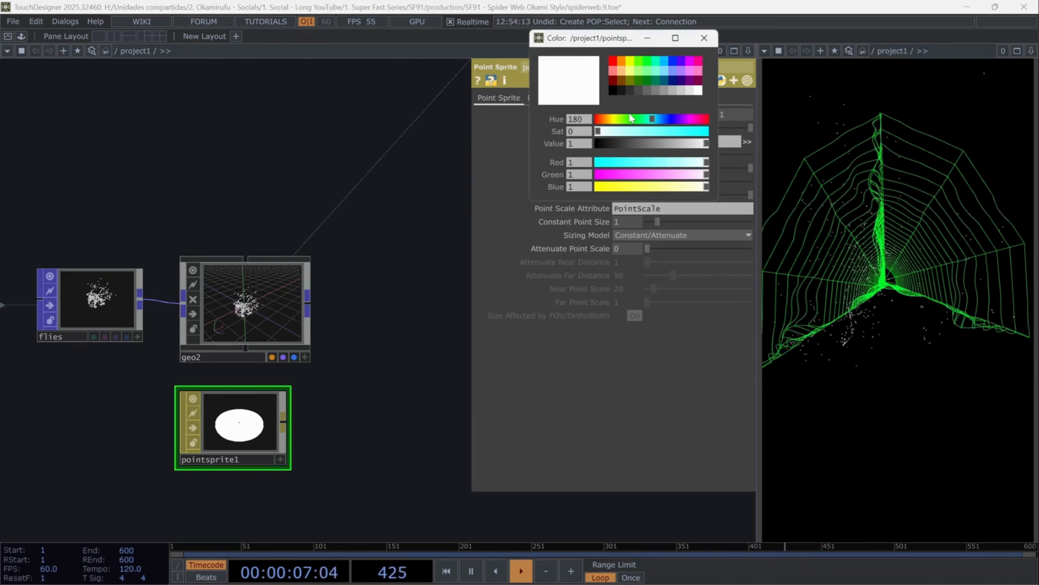
pyautogui.click(645, 63)
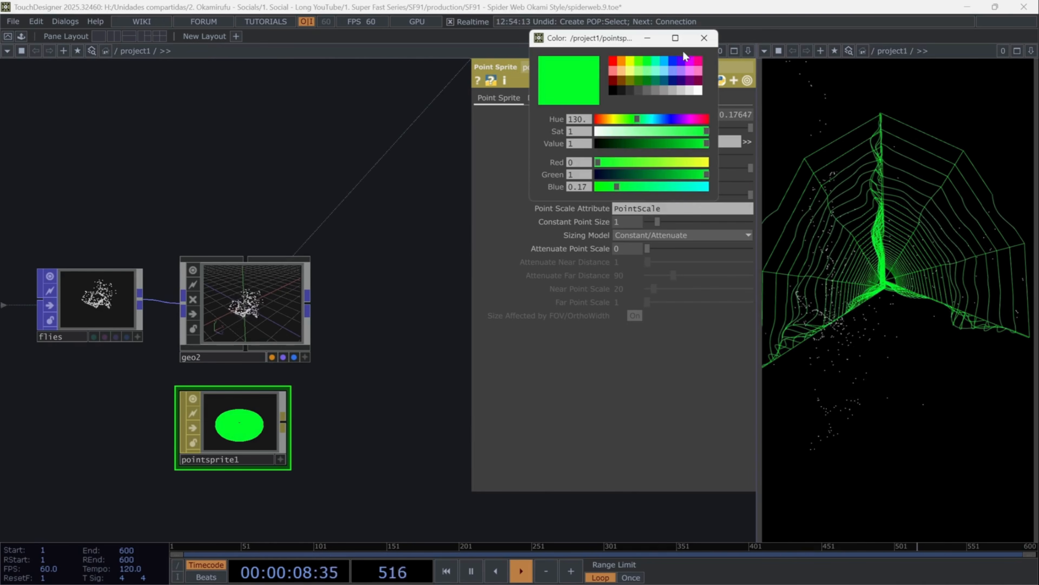
pyautogui.click(701, 39)
# Set the point sprite's constant point size to 1.6 and assign the material to the flies geometry
pyautogui.moveTo(238, 428); pyautogui.dragTo(257, 428)
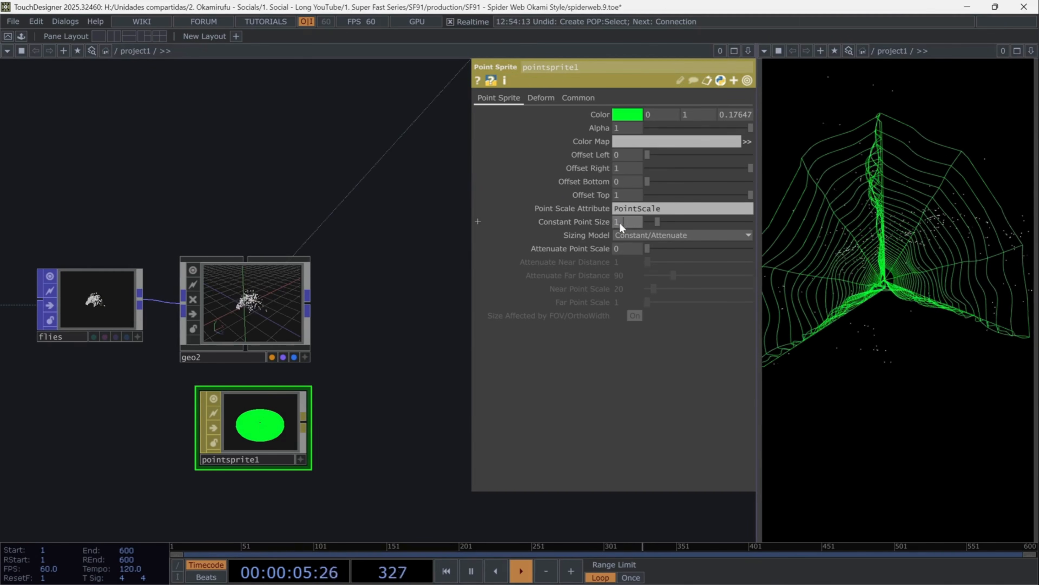
pyautogui.write('1.6')
pyautogui.press('Return')
pyautogui.moveTo(275, 425); pyautogui.dragTo(278, 303)
pyautogui.click(296, 288)
# Add a Box POP in the empty network area above the web-building chain
pyautogui.scroll(-5, 386, 316)
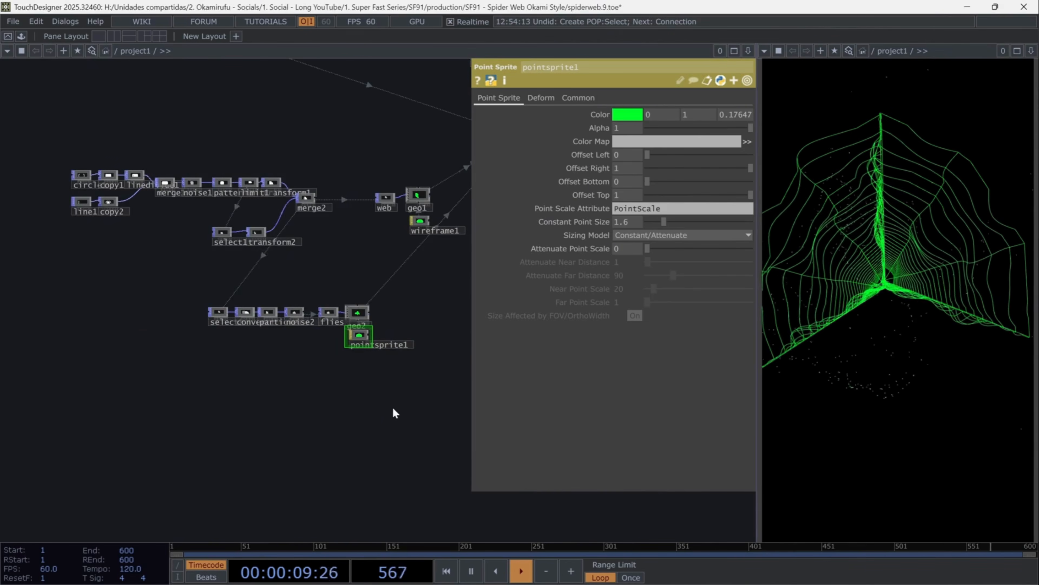
pyautogui.moveTo(286, 355); pyautogui.dragTo(183, 303, button='right')
pyautogui.moveTo(197, 384); pyautogui.dragTo(261, 393)
pyautogui.moveTo(363, 135); pyautogui.dragTo(306, 254)
pyautogui.scroll(1, 306, 255)
pyautogui.scroll(2, 306, 254)
pyautogui.press('Tab')
pyautogui.write('b')
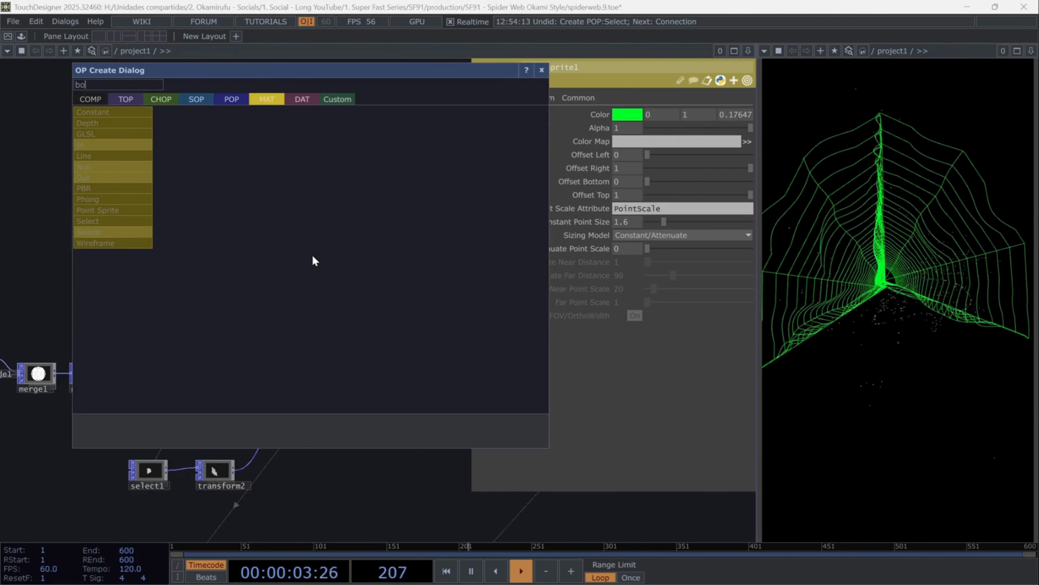
pyautogui.click(211, 102)
pyautogui.click(105, 204)
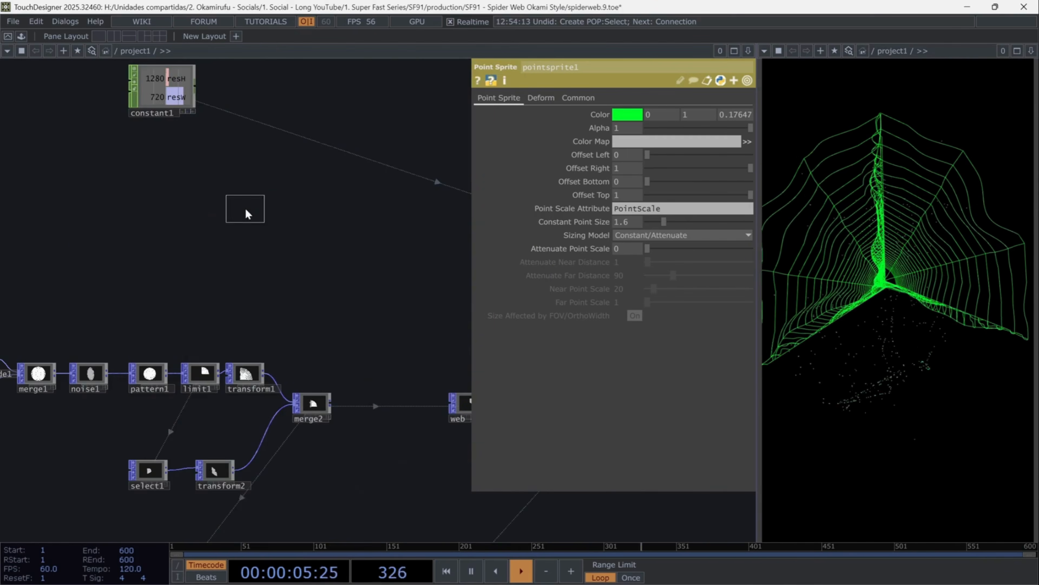
pyautogui.click(245, 204)
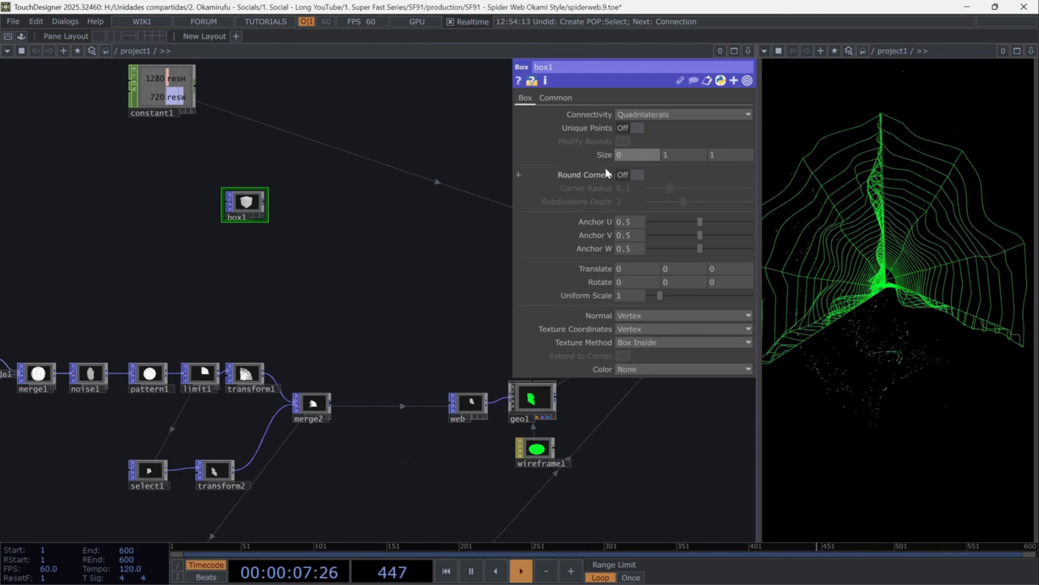
# Set the box's size to 0.2, 0.2, 1.1
pyautogui.press('Tab')
pyautogui.write('0.')
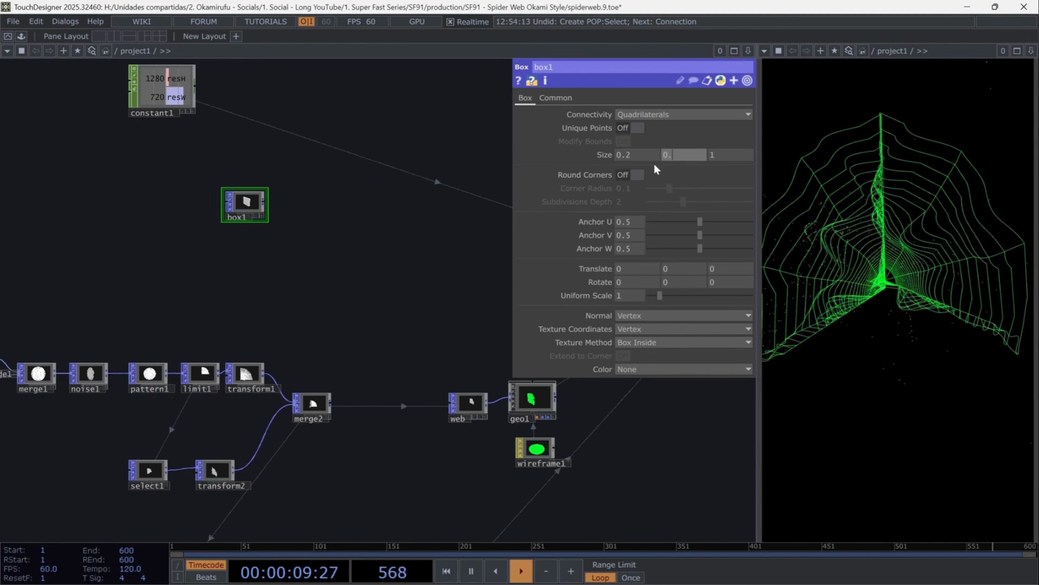
pyautogui.write('2')
pyautogui.press('Tab')
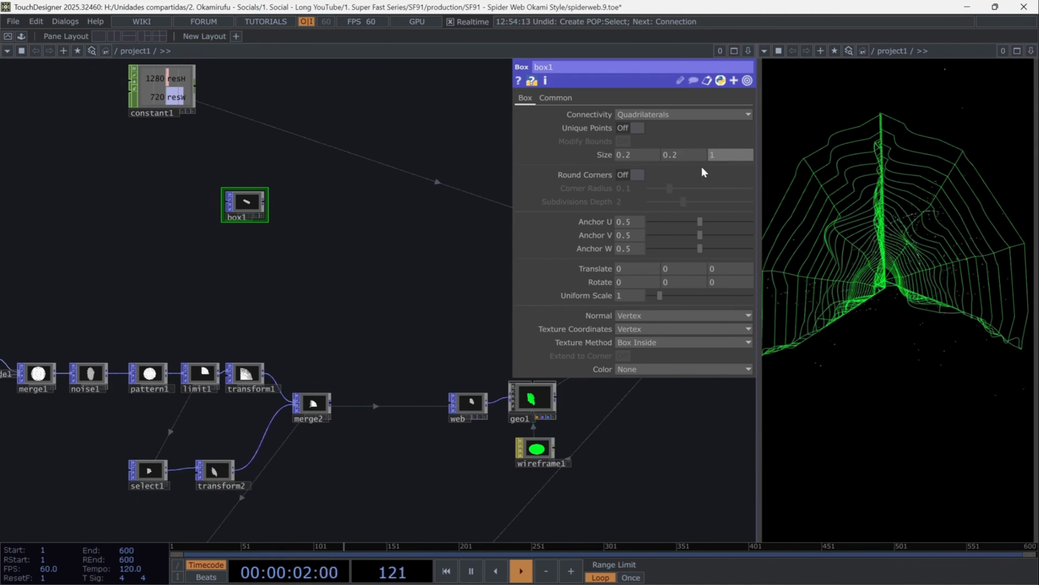
pyautogui.scroll(3, 353, 221)
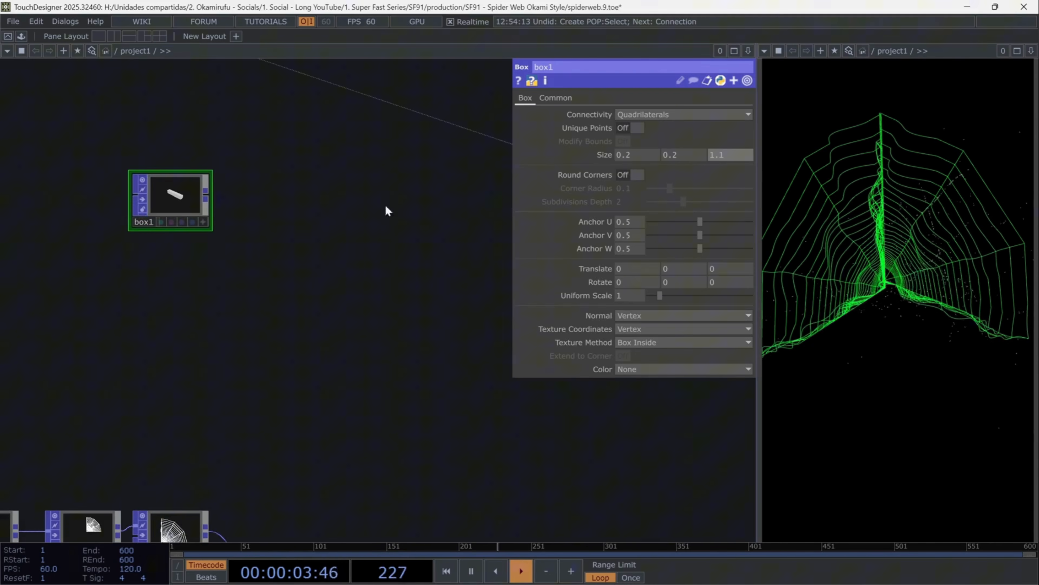
# Enable round corners on the box with a corner radius of 0.007
pyautogui.click(633, 176)
pyautogui.scroll(4, 221, 164)
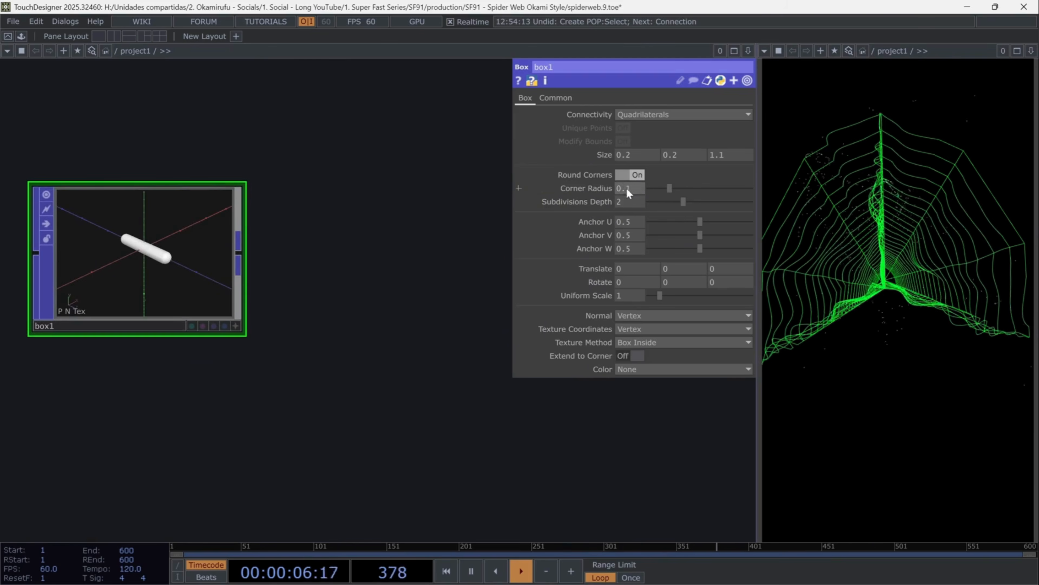
pyautogui.moveTo(627, 189); pyautogui.dragTo(640, 190)
pyautogui.write('0')
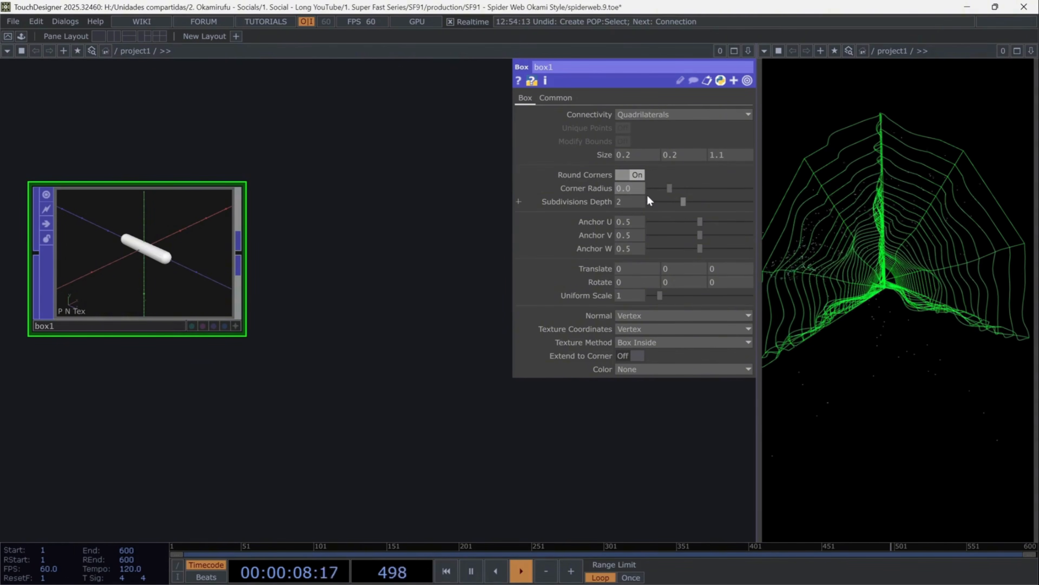
pyautogui.write('07')
pyautogui.press('Return')
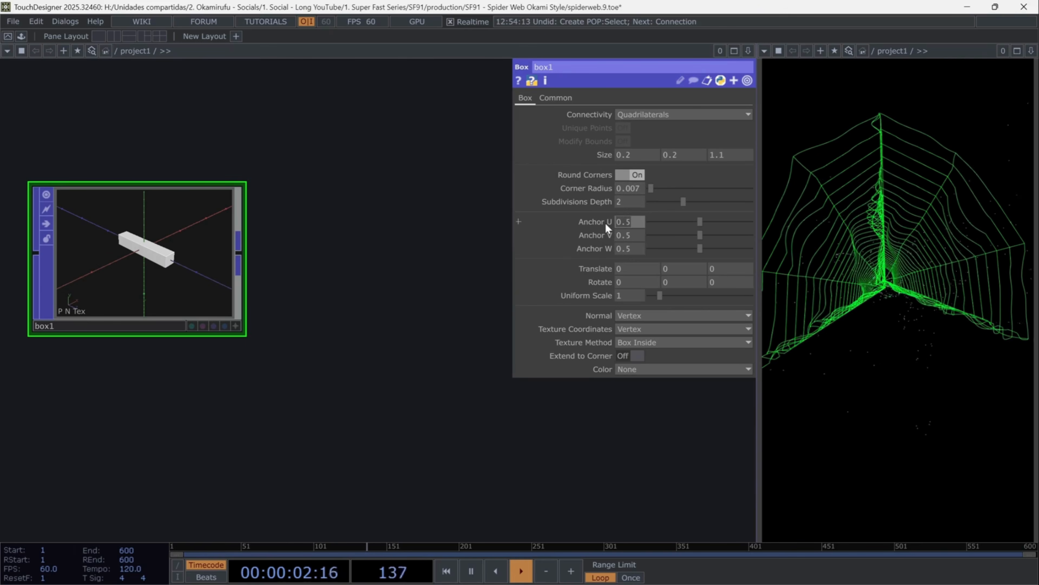
# Set the box's Anchor U and Anchor W to 0 and its Z translate to 0.084
pyautogui.write('0')
pyautogui.moveTo(633, 249); pyautogui.dragTo(570, 255)
pyautogui.write('0')
pyautogui.press('Return')
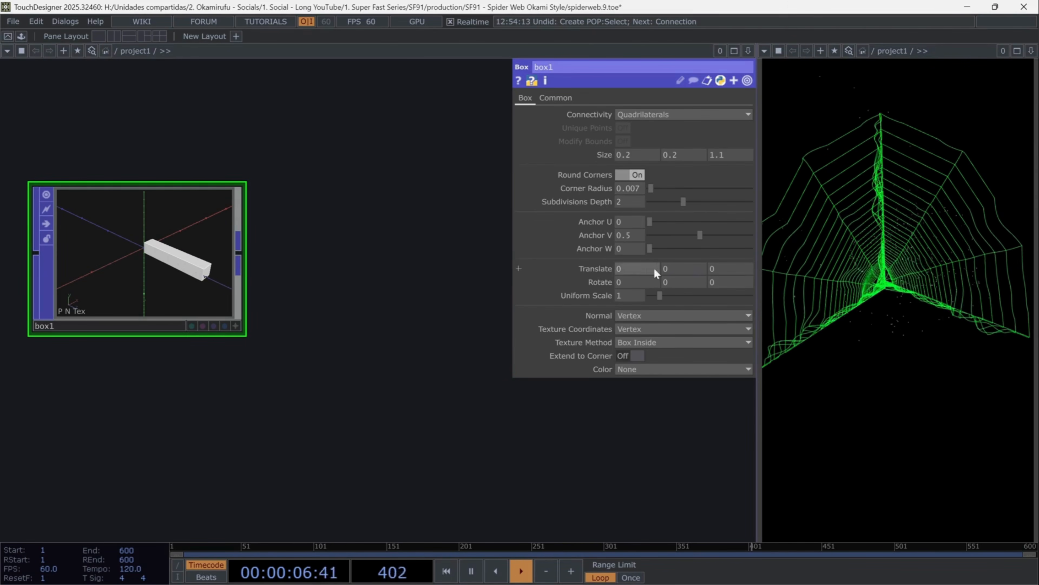
pyautogui.write('0.2')
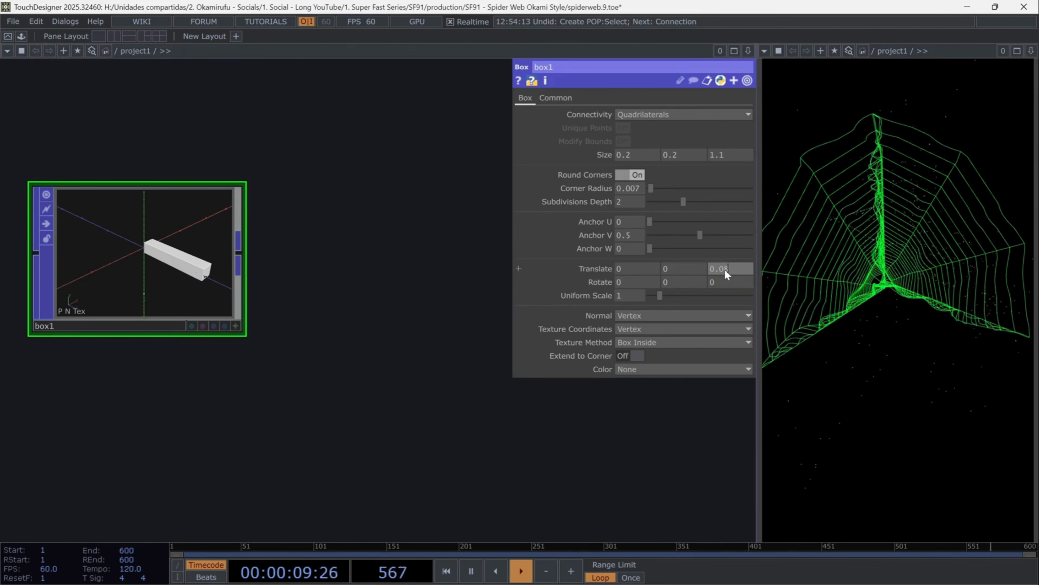
pyautogui.write('4')
pyautogui.press('Return')
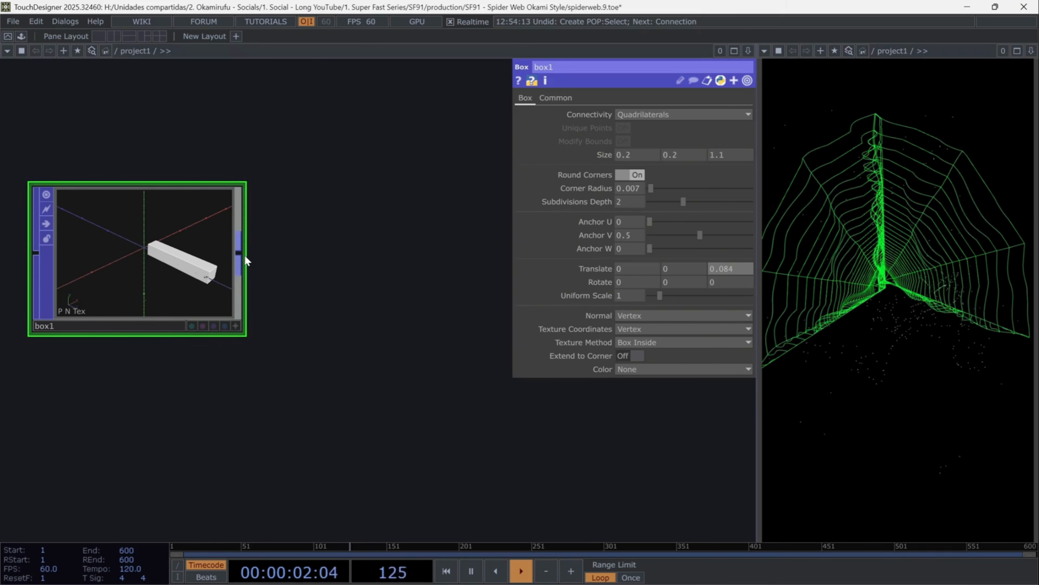
# Add a Merge POP after the box node
pyautogui.rightClick(239, 265)
pyautogui.write('merge')
pyautogui.press('Return')
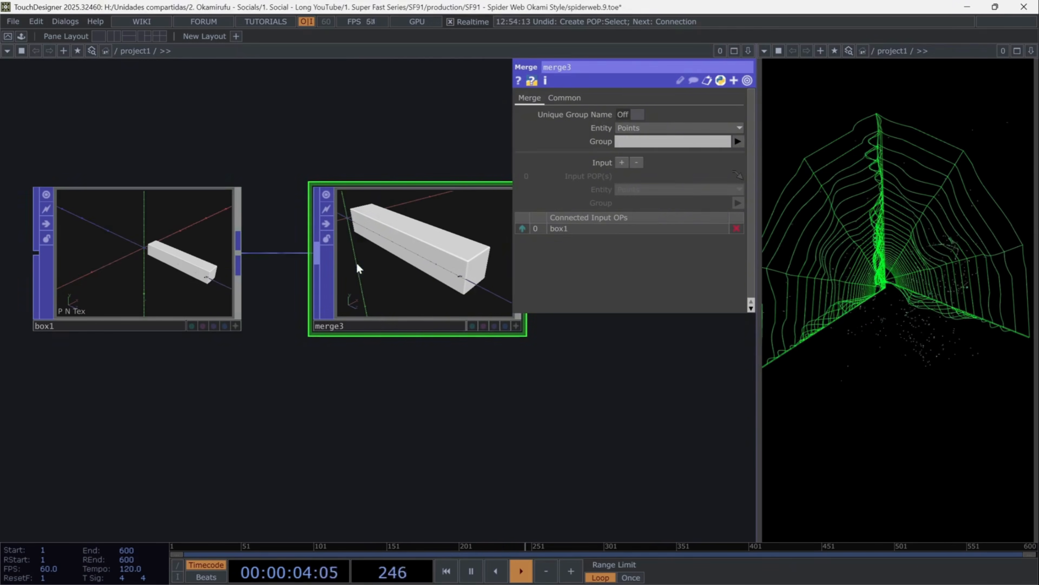
pyautogui.click(357, 261)
# Duplicate the box node and place the copy below the original
pyautogui.click(172, 281)
pyautogui.hotkey('ctrl', 'c')
pyautogui.hotkey('ctrl', 'v')
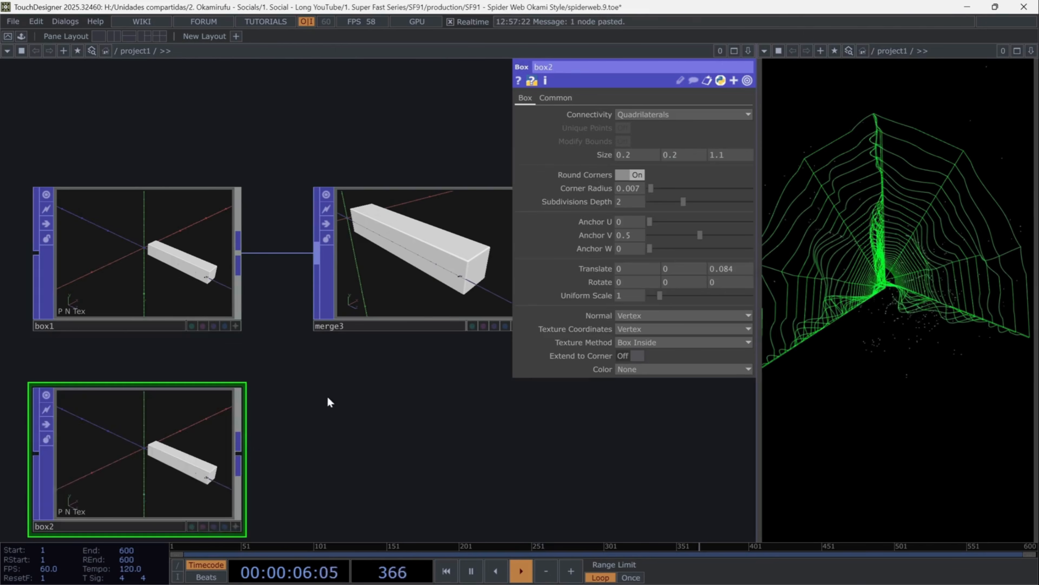
# Set the duplicated box2's size to 1.1, 0.2, 0.2
pyautogui.moveTo(328, 399); pyautogui.dragTo(350, 338)
pyautogui.write('1.1')
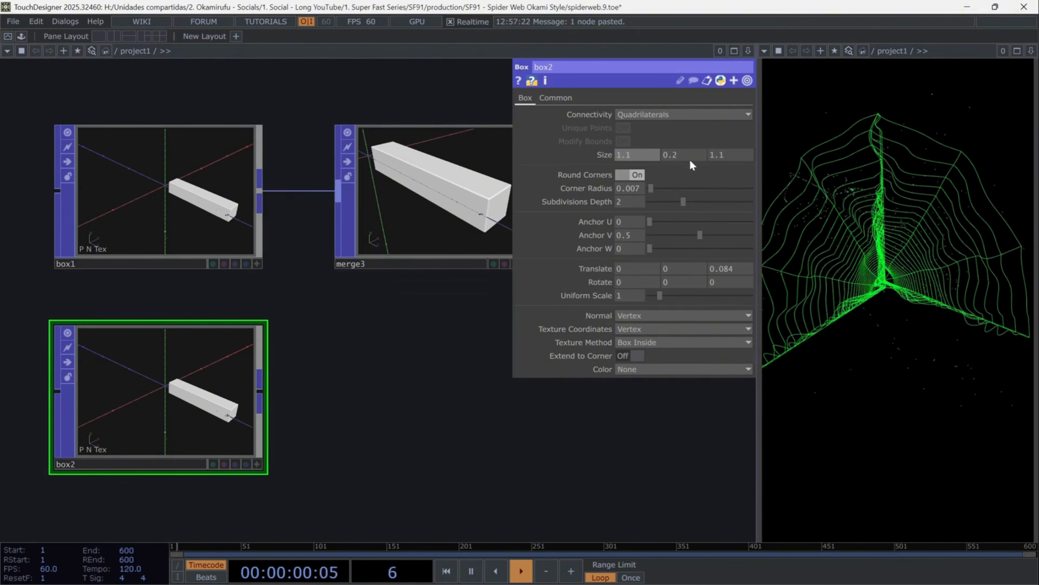
pyautogui.press('Return')
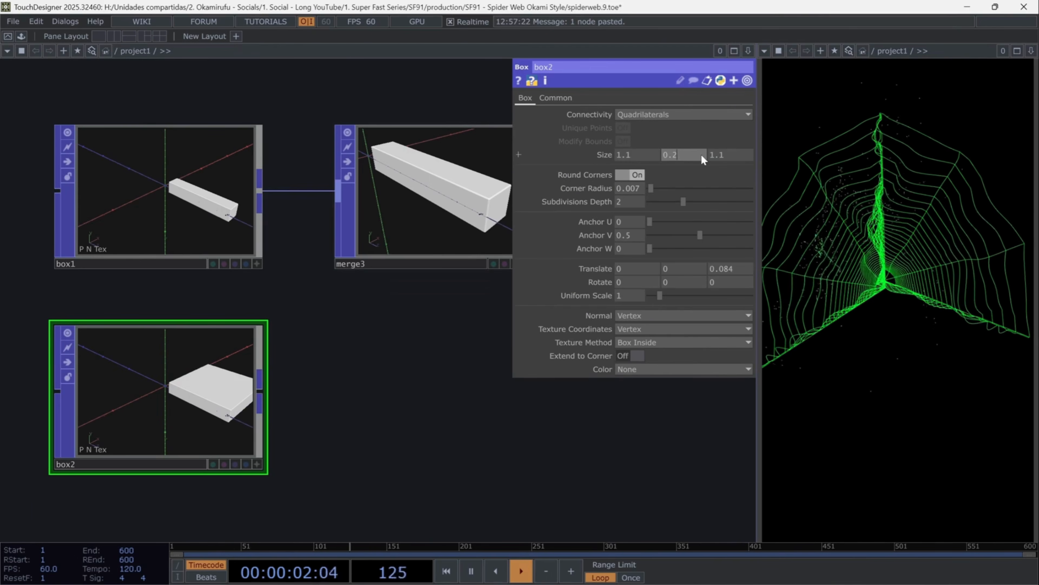
pyautogui.click(729, 155)
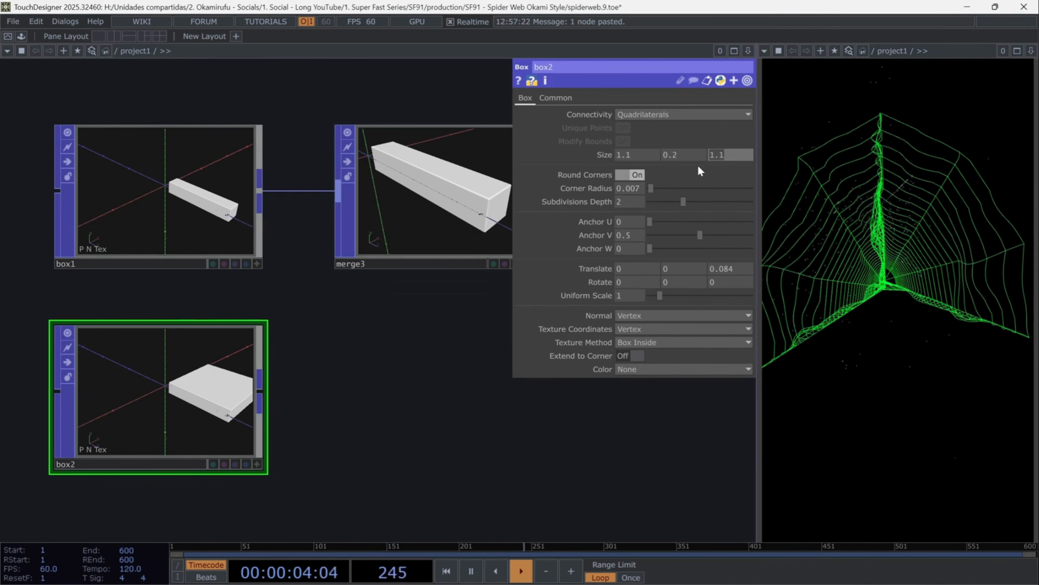
pyautogui.press('Return')
# Set box2's X translate to 0.007 and Z translate to 0, and connect the box to the Merge POP
pyautogui.click(620, 267)
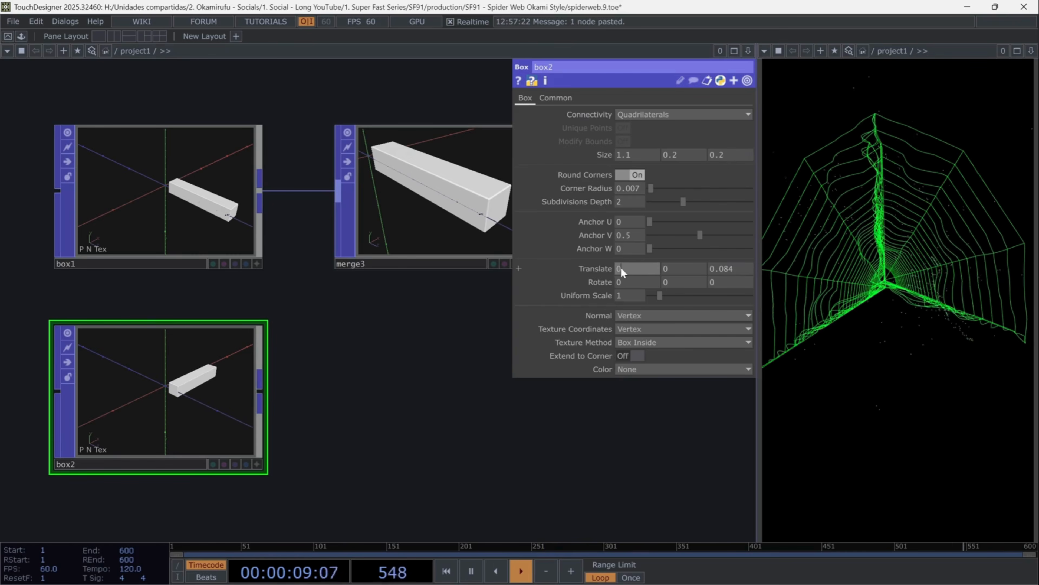
pyautogui.write('0.007')
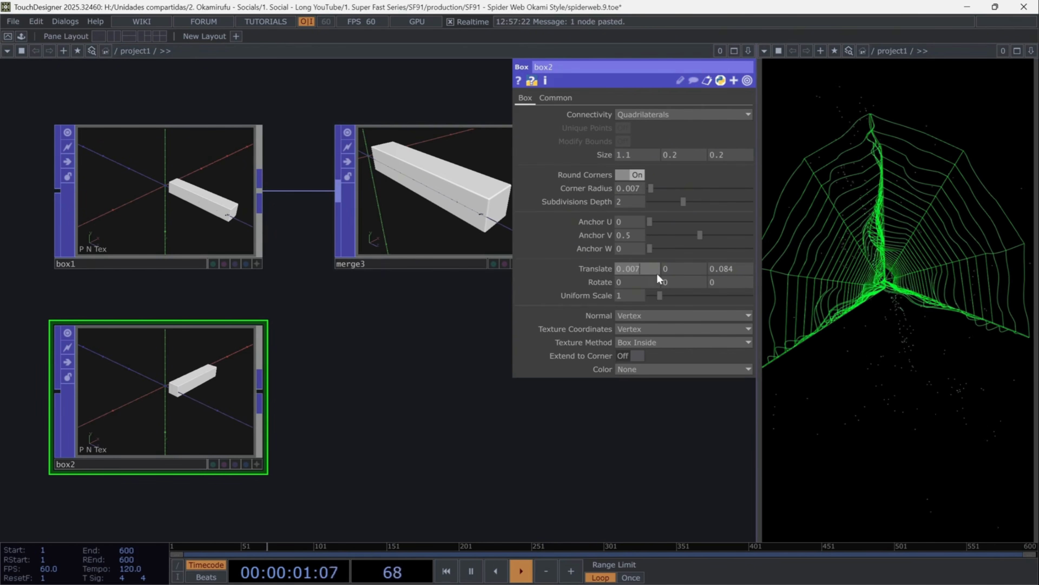
pyautogui.press('Return')
pyautogui.write('0')
pyautogui.press('Return')
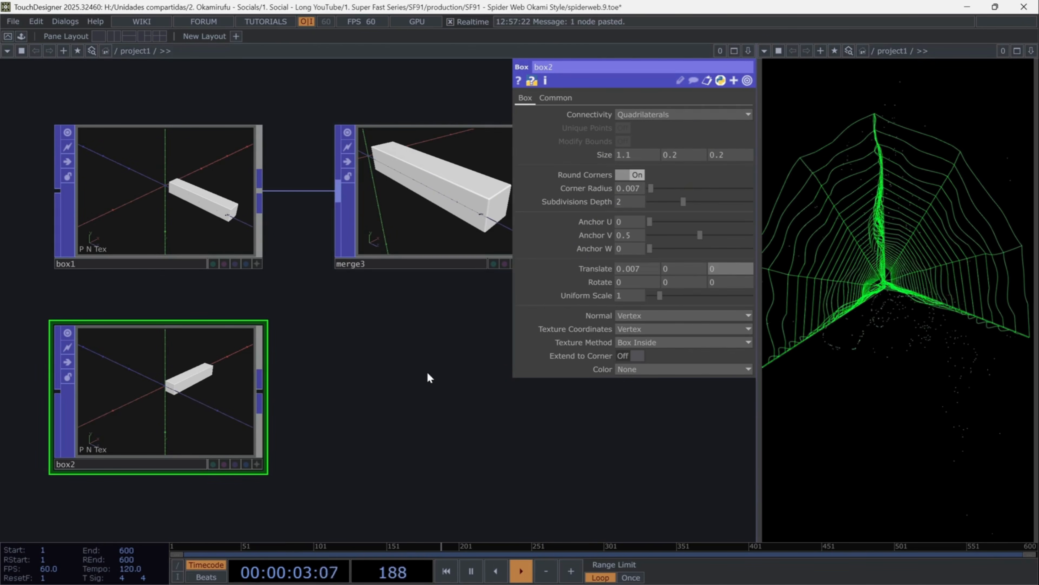
pyautogui.moveTo(261, 389); pyautogui.dragTo(338, 195)
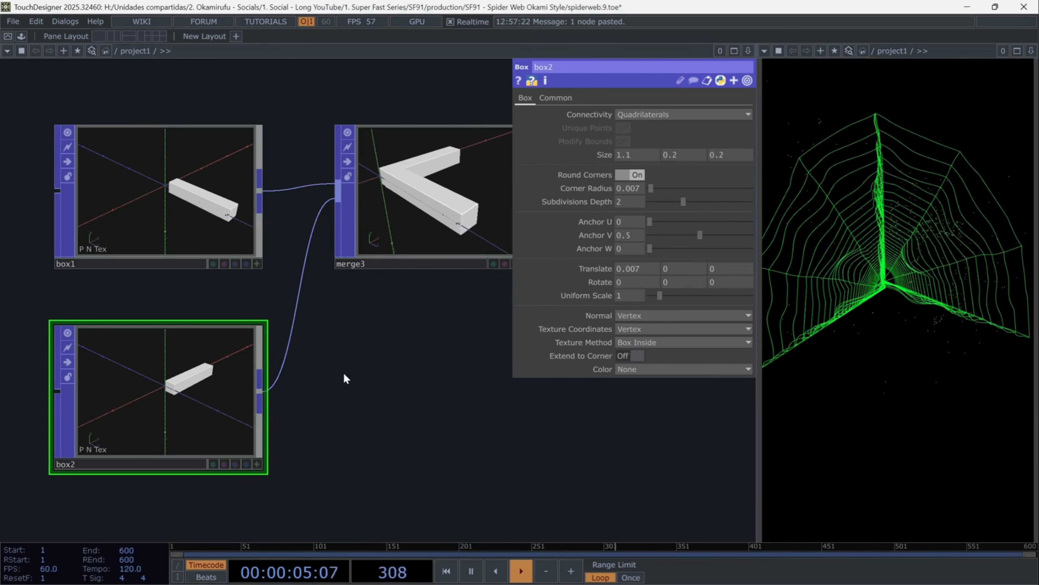
# Duplicate box2, place the copy below it, and set the copy's size to 0.2, 1.1, 0.2
pyautogui.hotkey('ctrl', 'c')
pyautogui.hotkey('ctrl', 'v')
pyautogui.moveTo(335, 412); pyautogui.dragTo(356, 282)
pyautogui.moveTo(202, 440); pyautogui.dragTo(206, 400)
pyautogui.moveTo(403, 355); pyautogui.dragTo(391, 399)
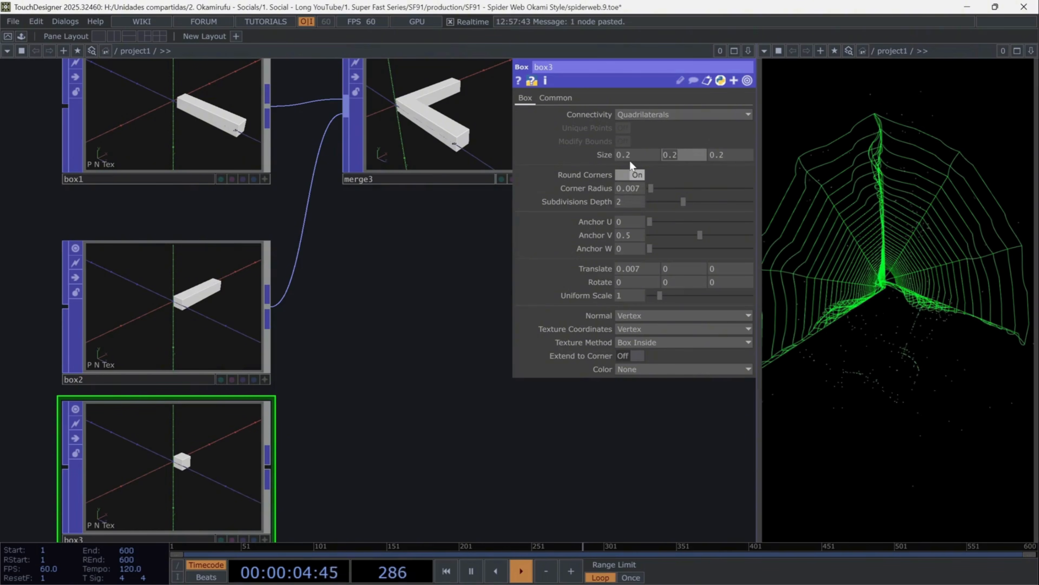
pyautogui.write('1.1')
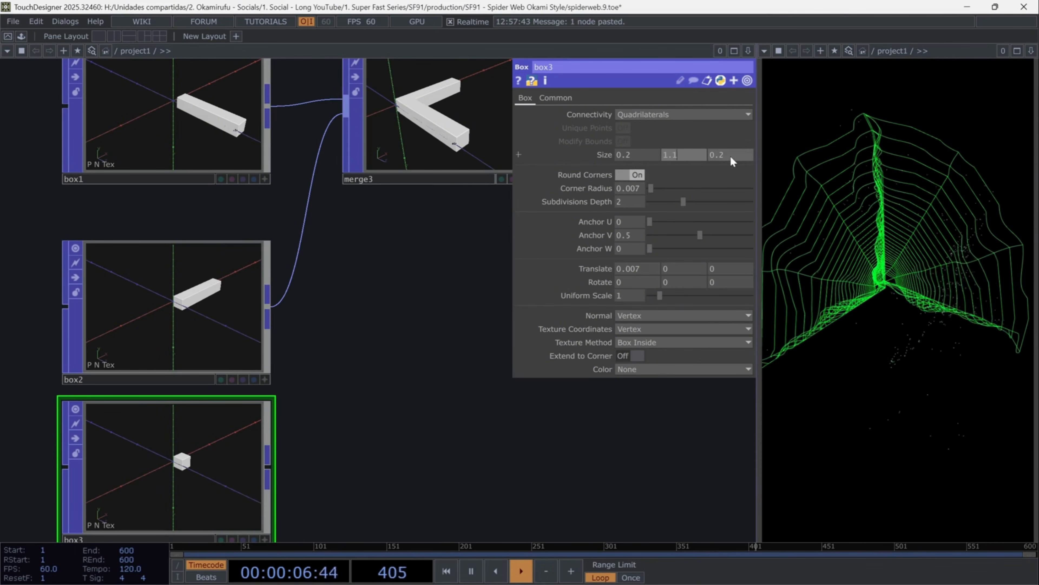
pyautogui.press('Tab')
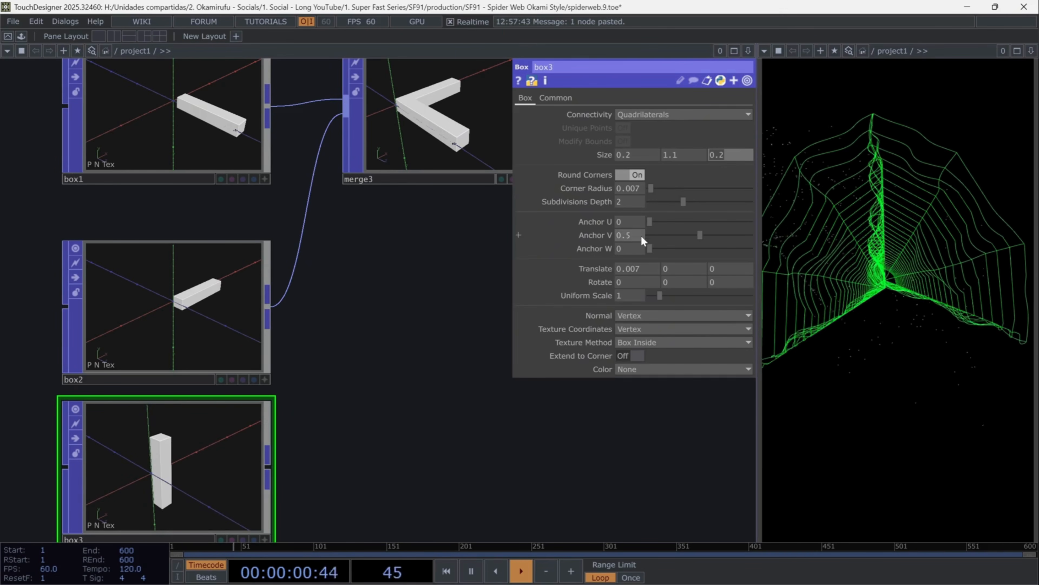
# Set box3's Anchor V to 0 and its translate to 0, -0.05, 0, and connect it to the Merge POP
pyautogui.write('0')
pyautogui.press('Return')
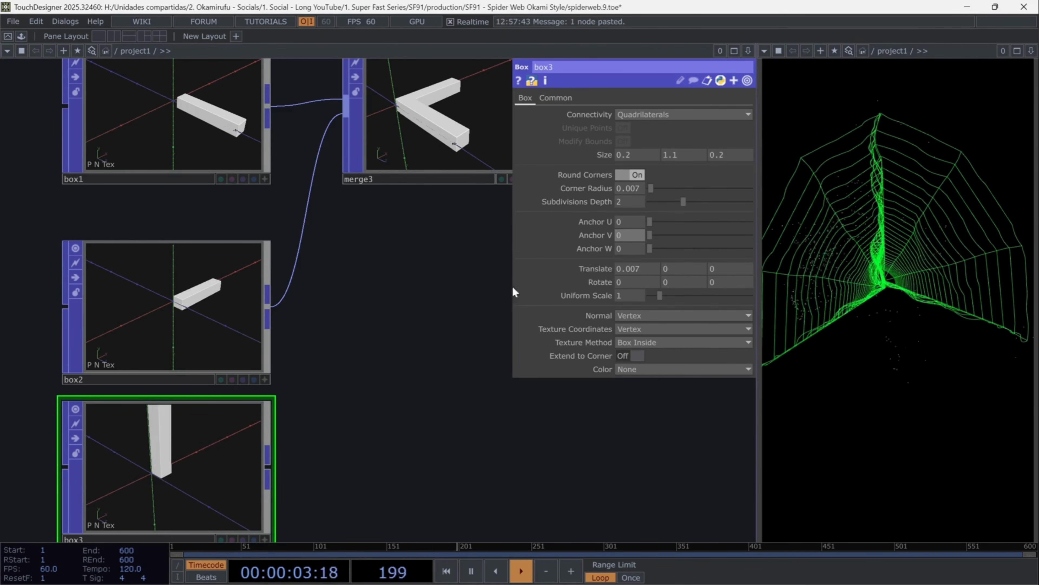
pyautogui.write('-')
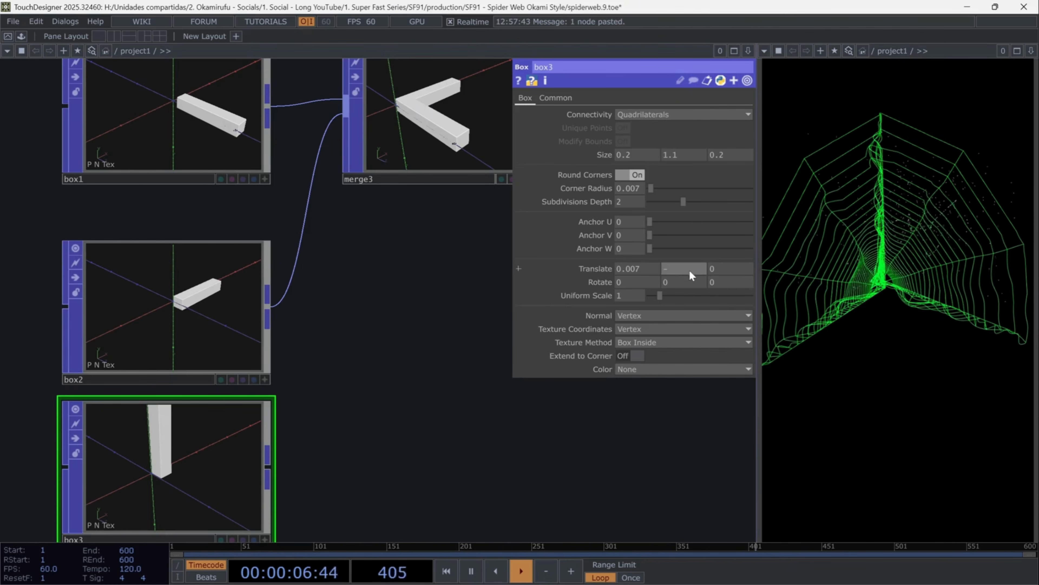
pyautogui.write('0.05')
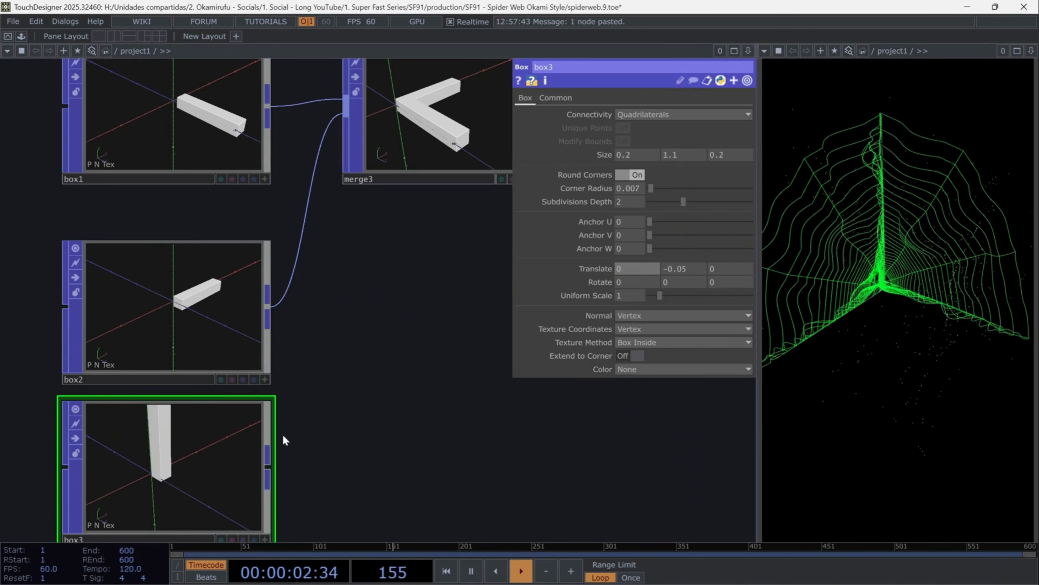
pyautogui.moveTo(269, 467); pyautogui.dragTo(347, 124)
# Add a Select POP beside the box network and reference merge3 in it
pyautogui.scroll(-3, 409, 298)
pyautogui.moveTo(373, 371); pyautogui.dragTo(145, 369)
pyautogui.press('Tab')
pyautogui.write('se')
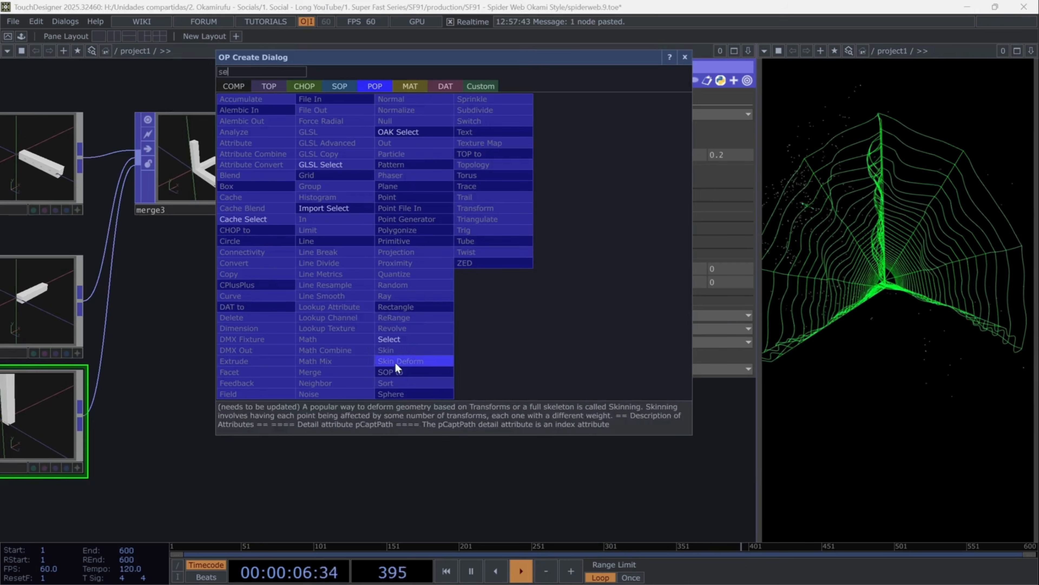
pyautogui.click(399, 339)
pyautogui.click(446, 386)
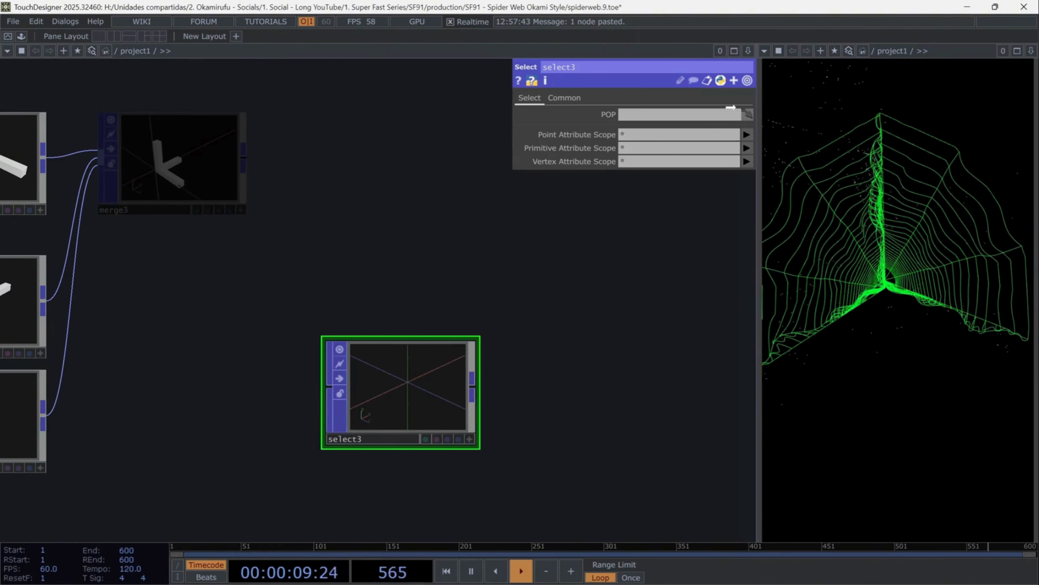
pyautogui.moveTo(731, 107); pyautogui.dragTo(707, 115)
# Rename the new Select POP as structure
pyautogui.scroll(3, 370, 450)
pyautogui.click(369, 437)
pyautogui.write('str')
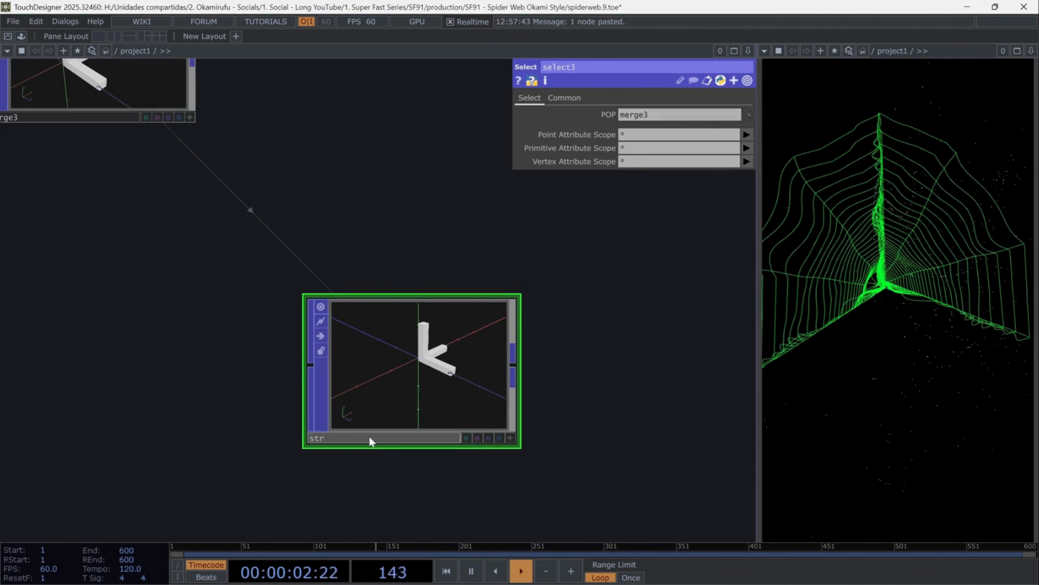
pyautogui.write('ucture')
pyautogui.press('Return')
# Add a Normal POP after the structure node and set its Tangents Action to Always Compute
pyautogui.scroll(-2, 573, 424)
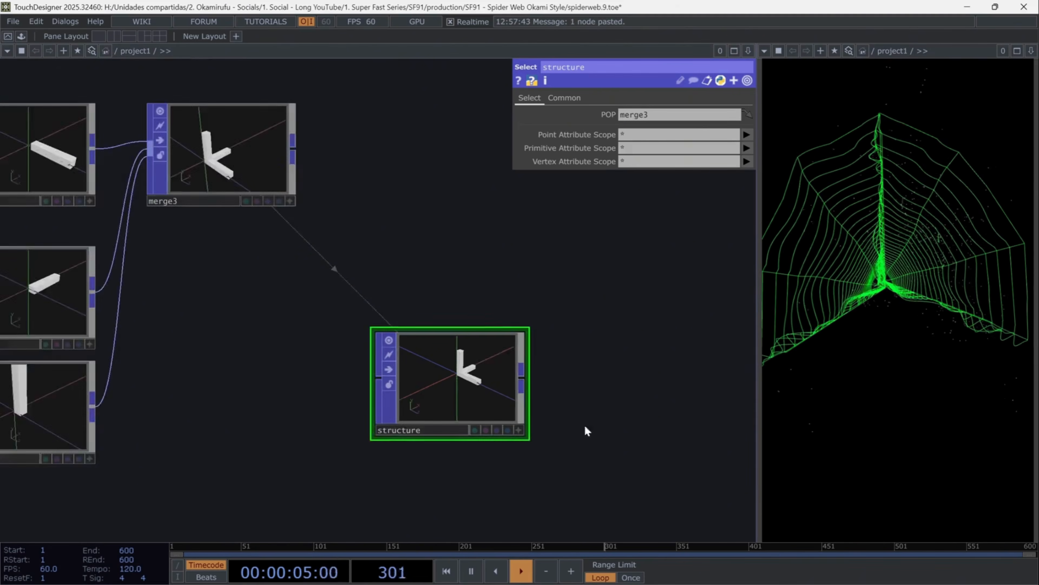
pyautogui.moveTo(588, 431); pyautogui.dragTo(338, 425)
pyautogui.moveTo(271, 368); pyautogui.dragTo(331, 370)
pyautogui.write('norm')
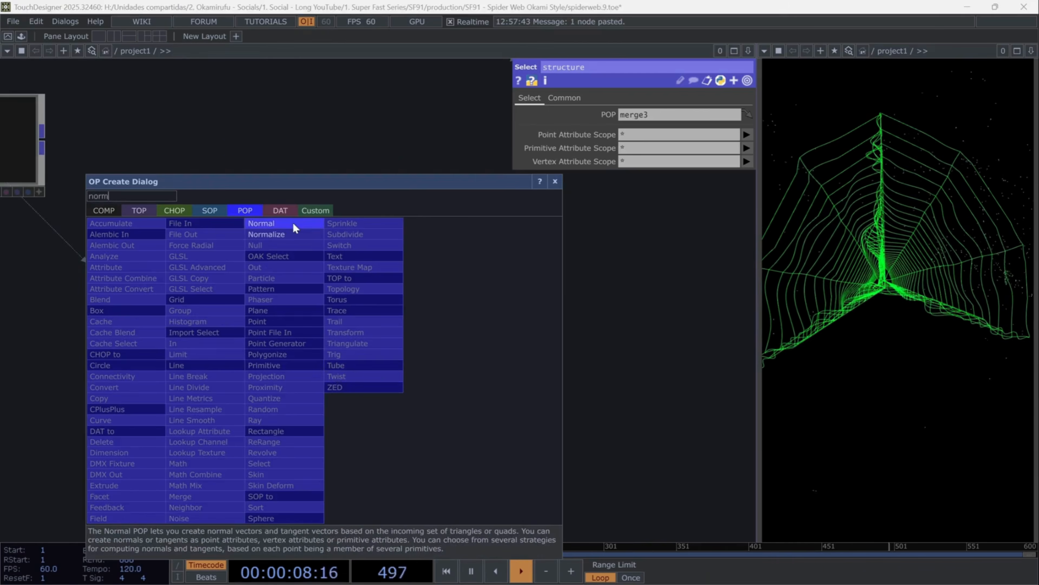
pyautogui.click(293, 224)
pyautogui.click(530, 97)
pyautogui.click(651, 114)
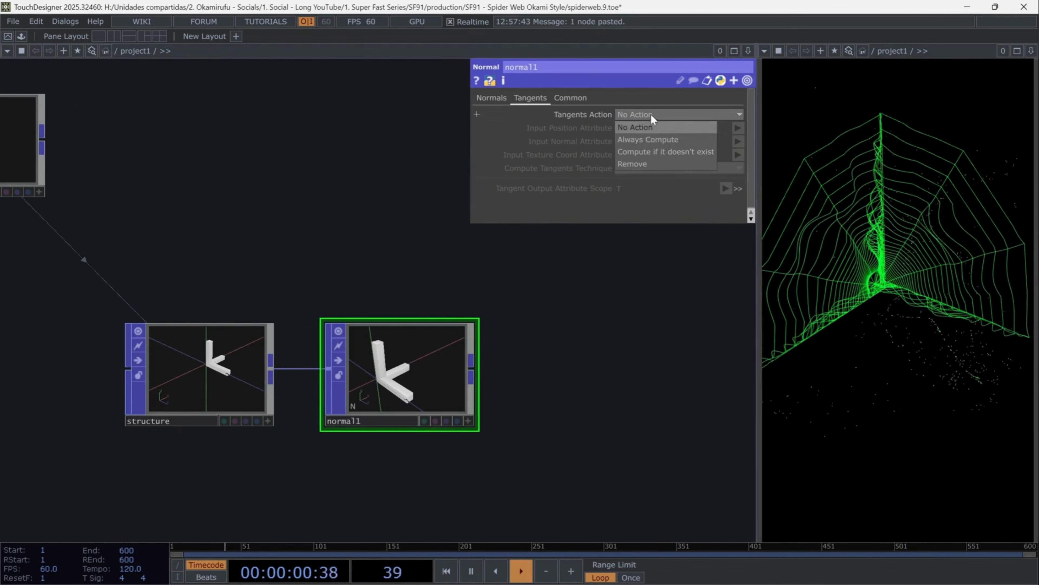
pyautogui.click(641, 138)
# Add a Texture Map POP after the Normal POP and set its Texture Method to Face (Vertex)
pyautogui.moveTo(592, 366); pyautogui.dragTo(391, 368)
pyautogui.write('te')
pyautogui.moveTo(275, 370); pyautogui.dragTo(348, 382)
pyautogui.click(366, 267)
pyautogui.click(656, 167)
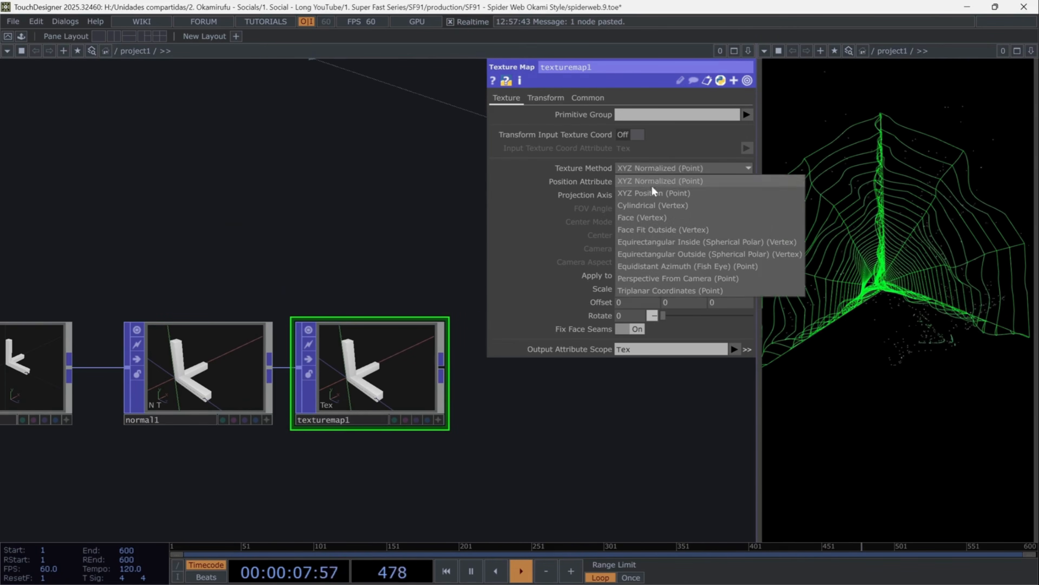
pyautogui.click(649, 217)
# Add a Geometry COMP connected to the output of the Texture Map POP
pyautogui.scroll(-5, 552, 431)
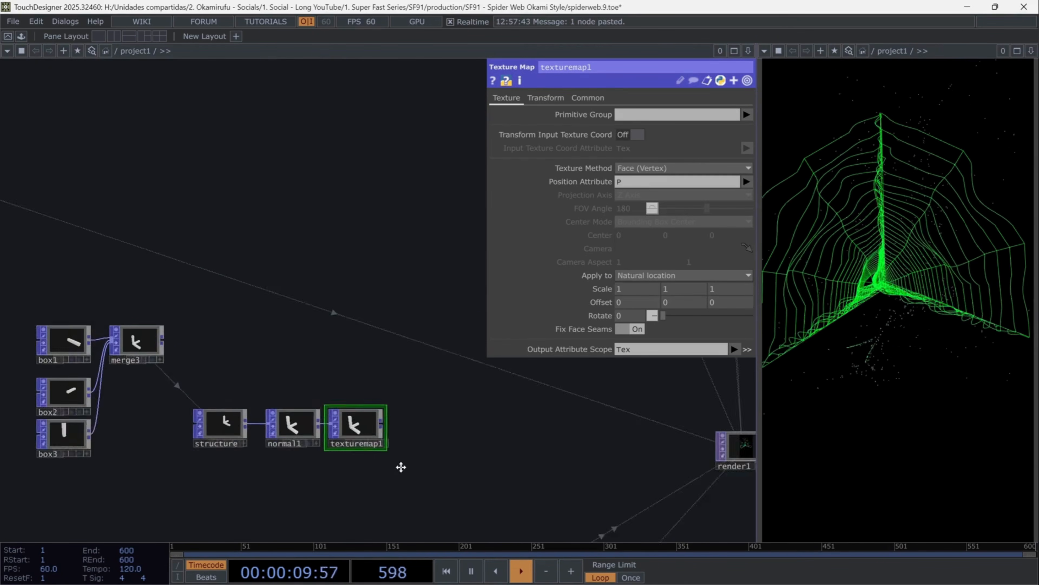
pyautogui.moveTo(401, 466); pyautogui.dragTo(375, 467)
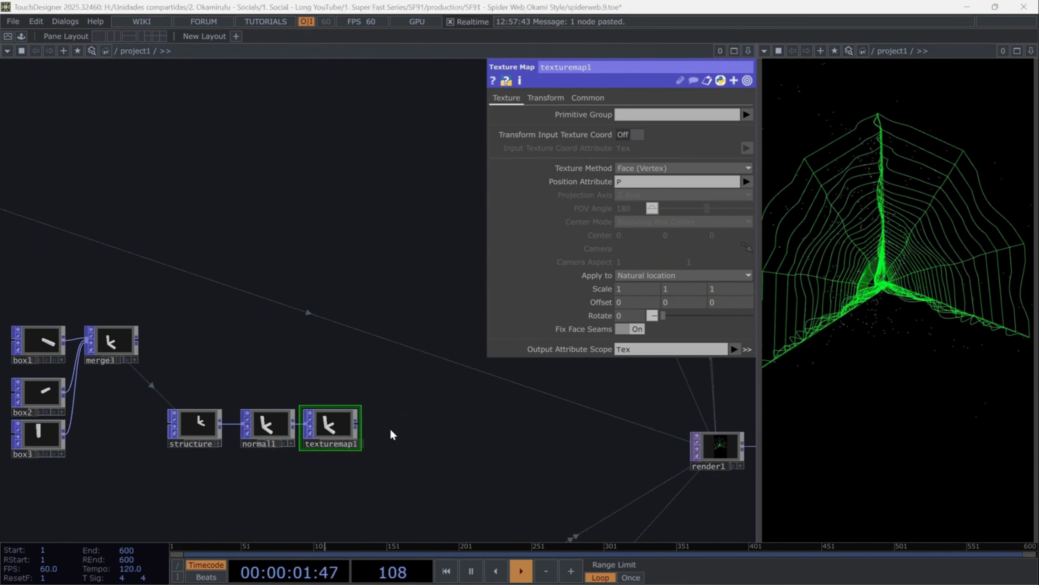
pyautogui.press('Tab')
pyautogui.write('geo')
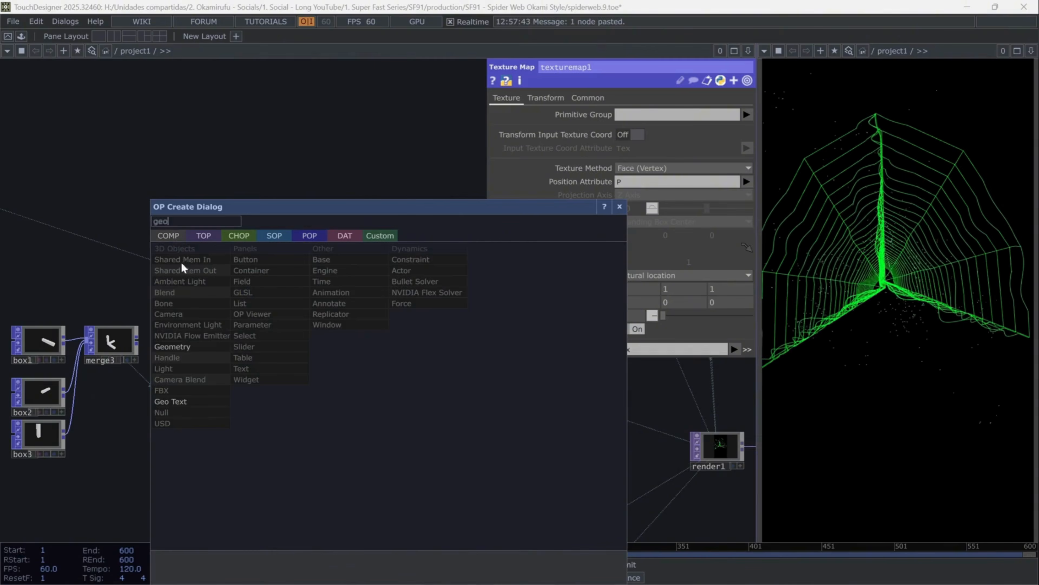
pyautogui.click(199, 348)
pyautogui.moveTo(394, 494); pyautogui.dragTo(327, 401)
# Set the structure geometry's Y translate to -0.04
pyautogui.scroll(5, 348, 365)
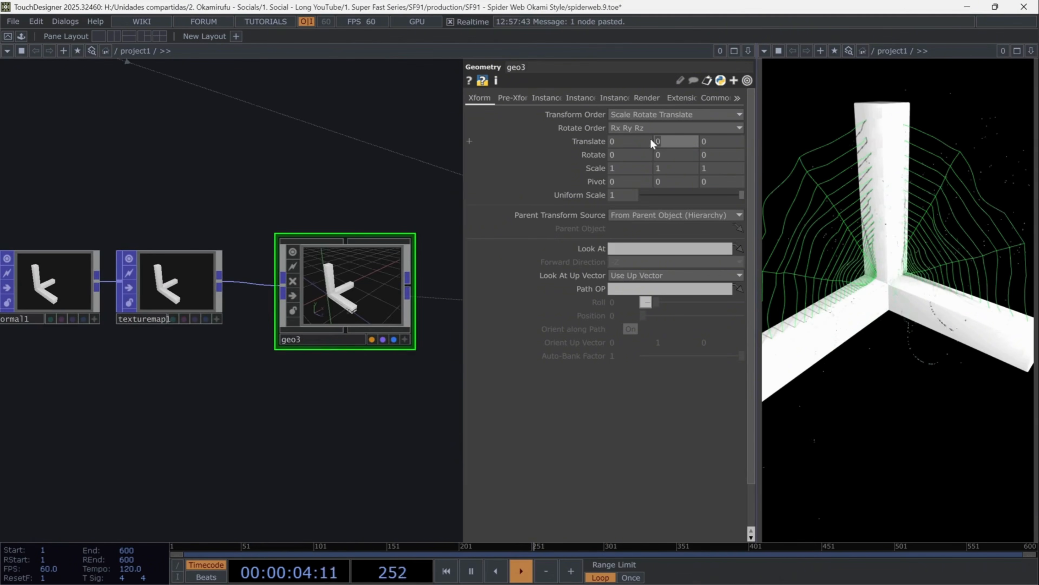
pyautogui.click(666, 140)
pyautogui.write('-0.04')
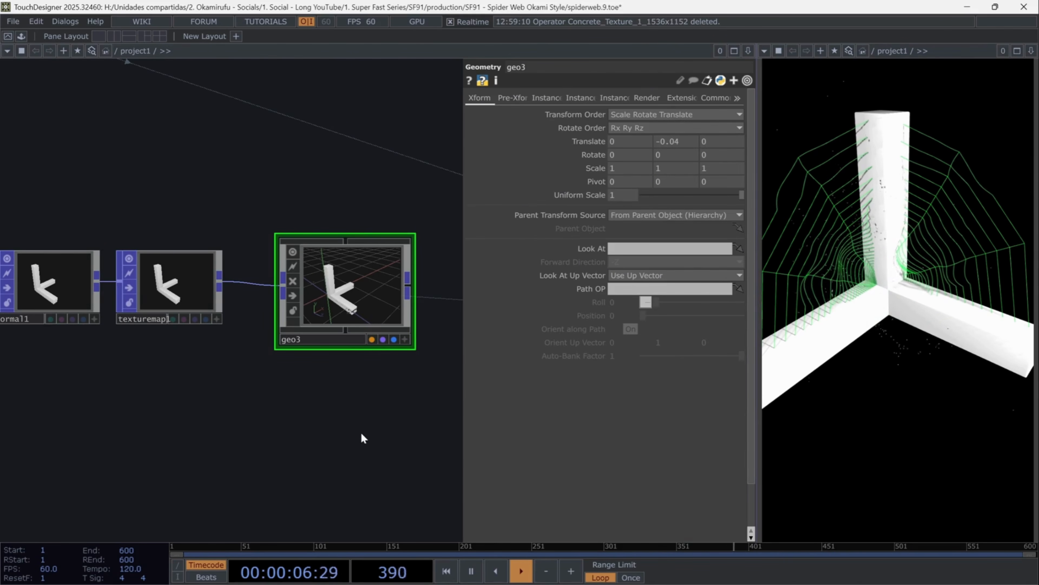
# Paste the Concrete_Texture_1_1536x1152 Movie File In TOP below the structure's node chain
pyautogui.hotkey('ctrl', 'v')
pyautogui.moveTo(434, 401); pyautogui.dragTo(127, 450)
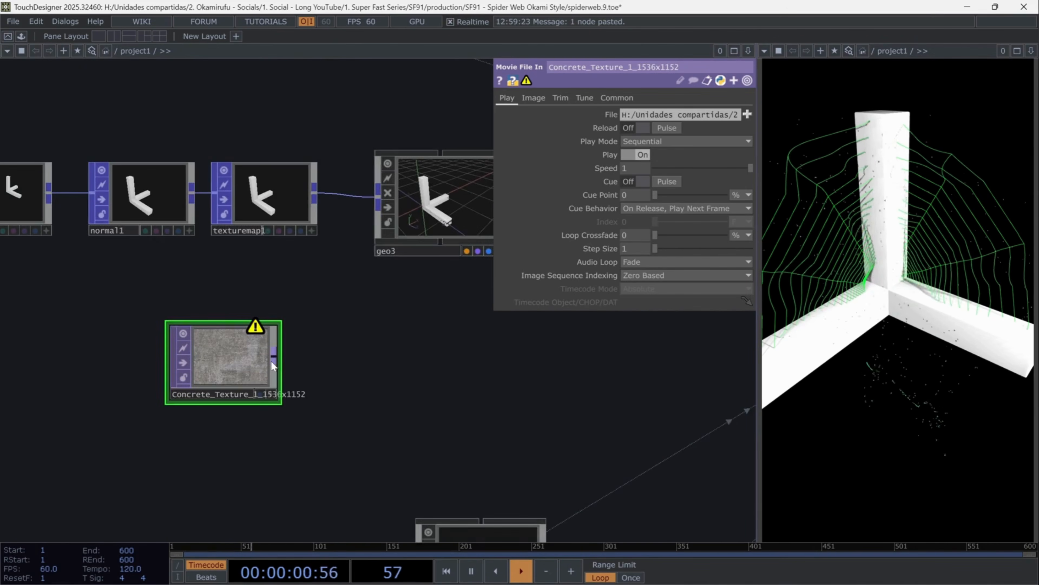
# Add a Monochrome TOP after the concrete texture and set its RGB source to Blue
pyautogui.press('Tab')
pyautogui.write('m')
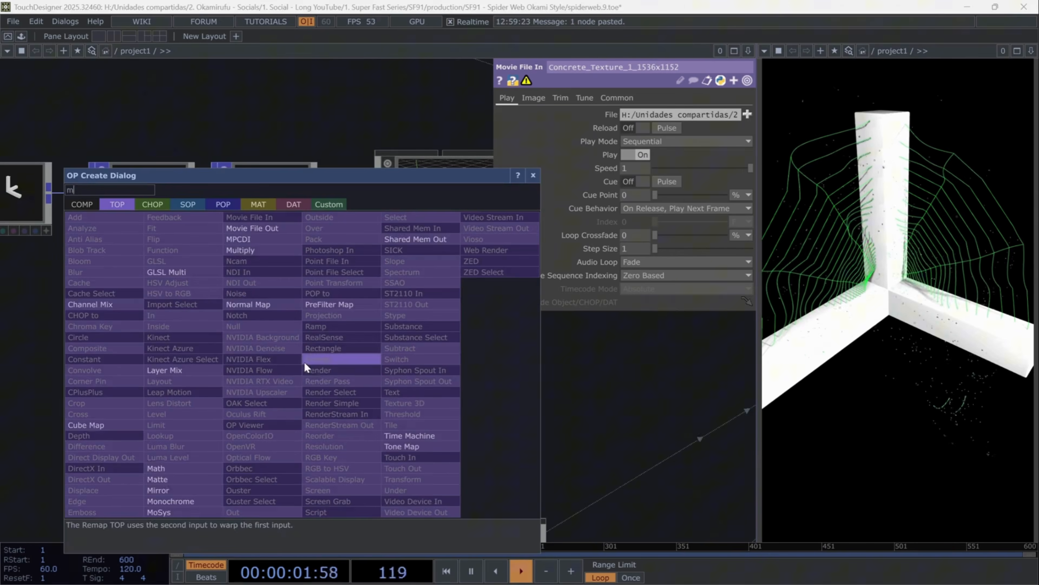
pyautogui.write('ono')
pyautogui.click(206, 500)
pyautogui.moveTo(221, 372); pyautogui.dragTo(98, 372)
pyautogui.moveTo(360, 371); pyautogui.dragTo(236, 369)
pyautogui.click(646, 127)
pyautogui.click(649, 178)
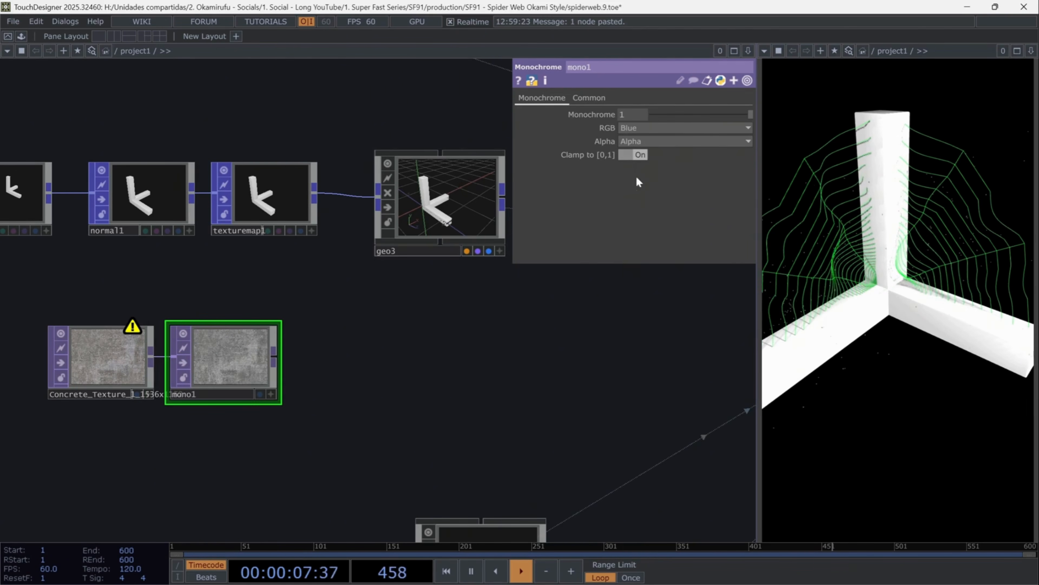
# Add a Level TOP after the Monochrome TOP and set its Contrast to 3.5
pyautogui.rightClick(273, 356)
pyautogui.write('level')
pyautogui.press('Return')
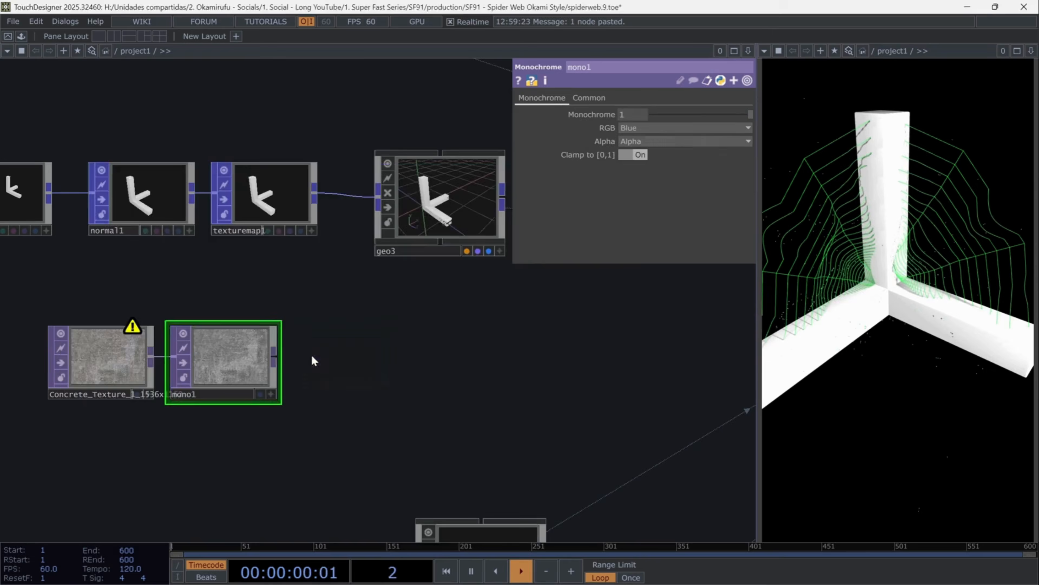
pyautogui.click(313, 361)
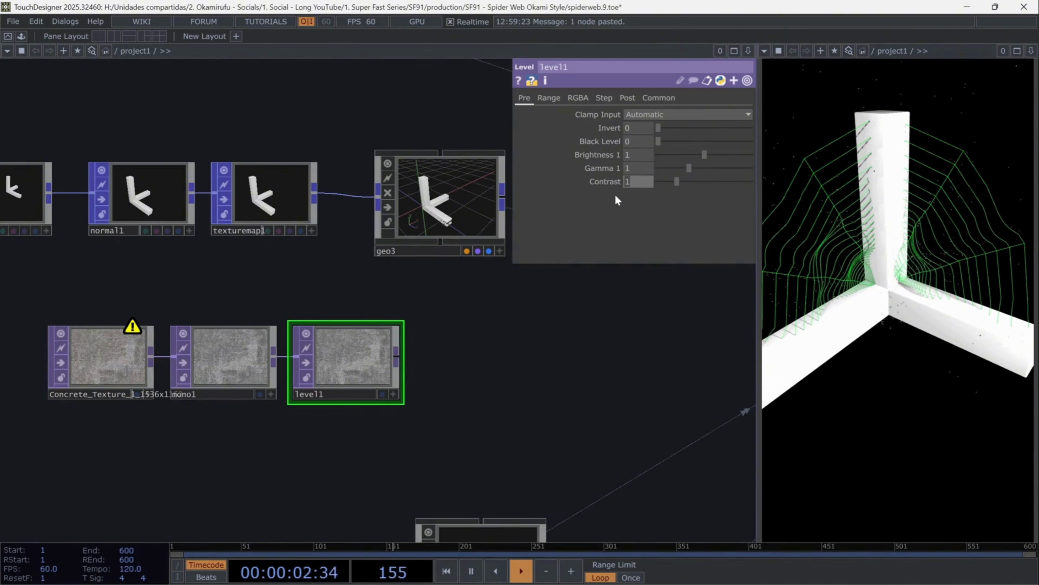
pyautogui.write('3.5')
pyautogui.press('Return')
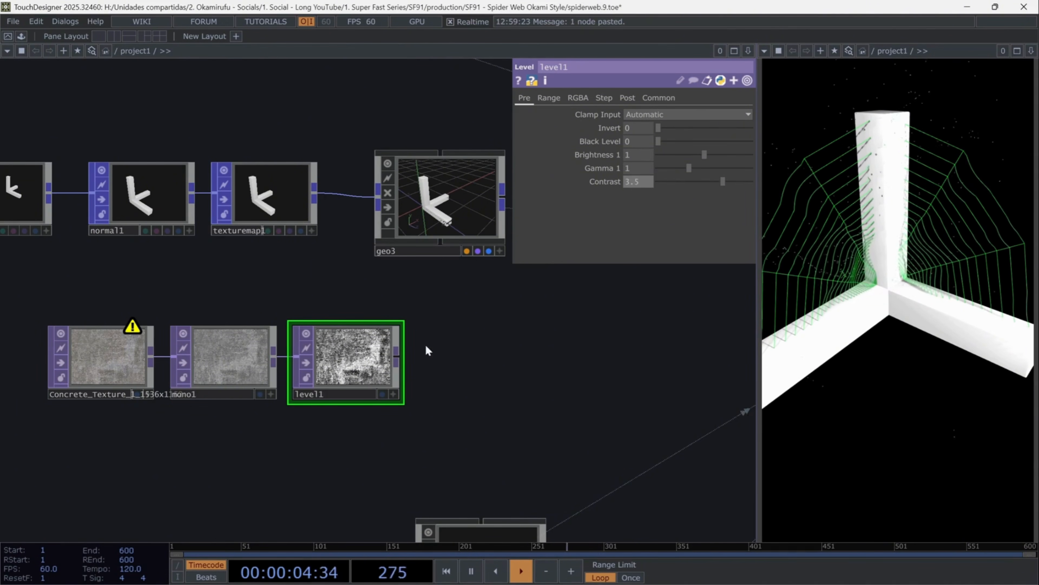
# Add a second Level TOP after level1 and set its Invert to 1
pyautogui.click(396, 356)
pyautogui.press('Tab')
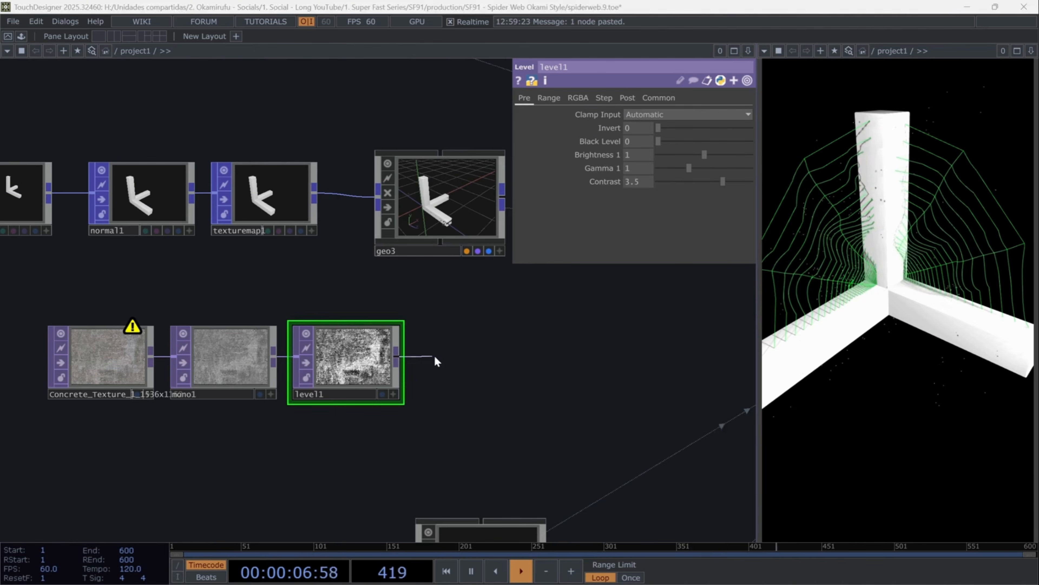
pyautogui.write('lev')
pyautogui.press('Return')
pyautogui.click(438, 359)
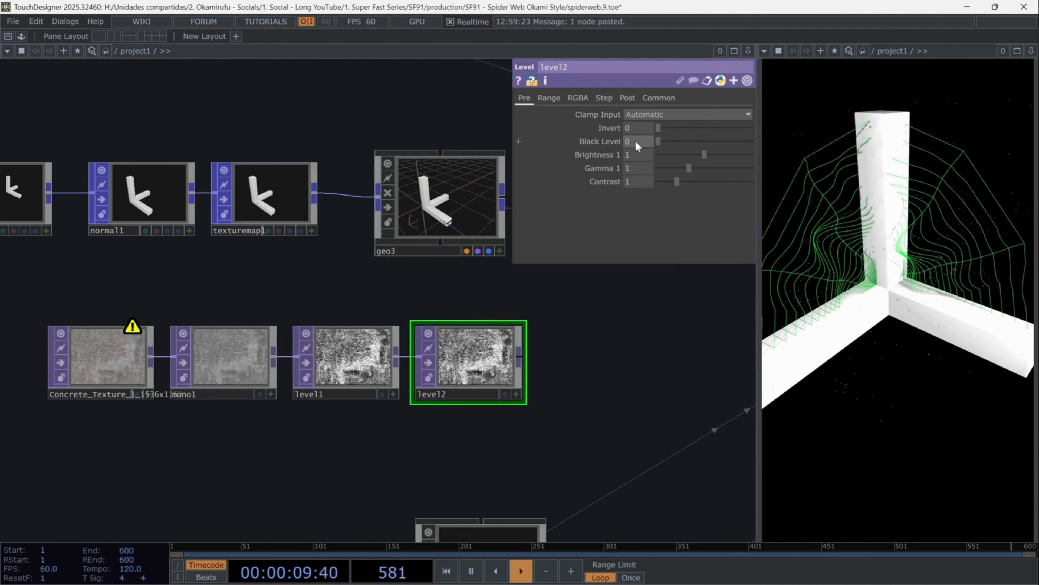
pyautogui.write('1')
pyautogui.press('Return')
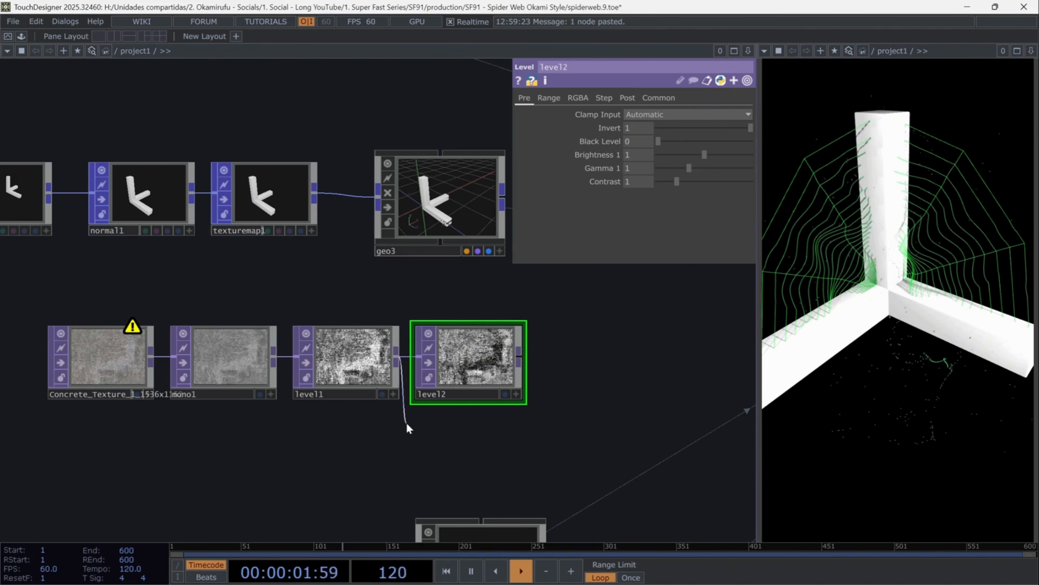
# Branch a Normal Map TOP off level1 and place it below level2
pyautogui.click(407, 426)
pyautogui.click(371, 329)
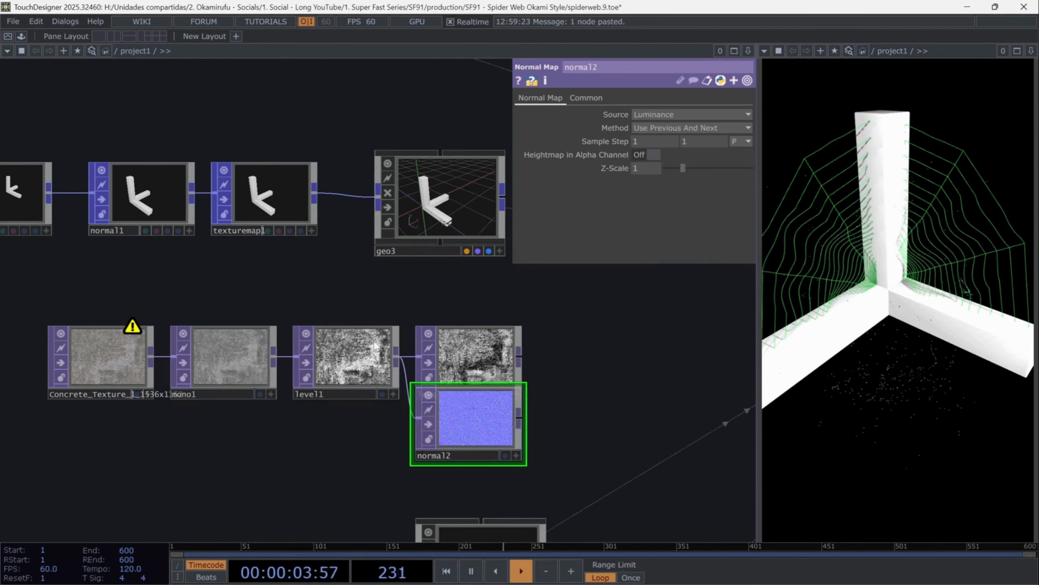
# Move level2 above normal2 and add a PBR material next to the concrete texture maps, with Metallic set to 0.5
pyautogui.moveTo(445, 351); pyautogui.dragTo(444, 310)
pyautogui.moveTo(611, 368); pyautogui.dragTo(456, 366)
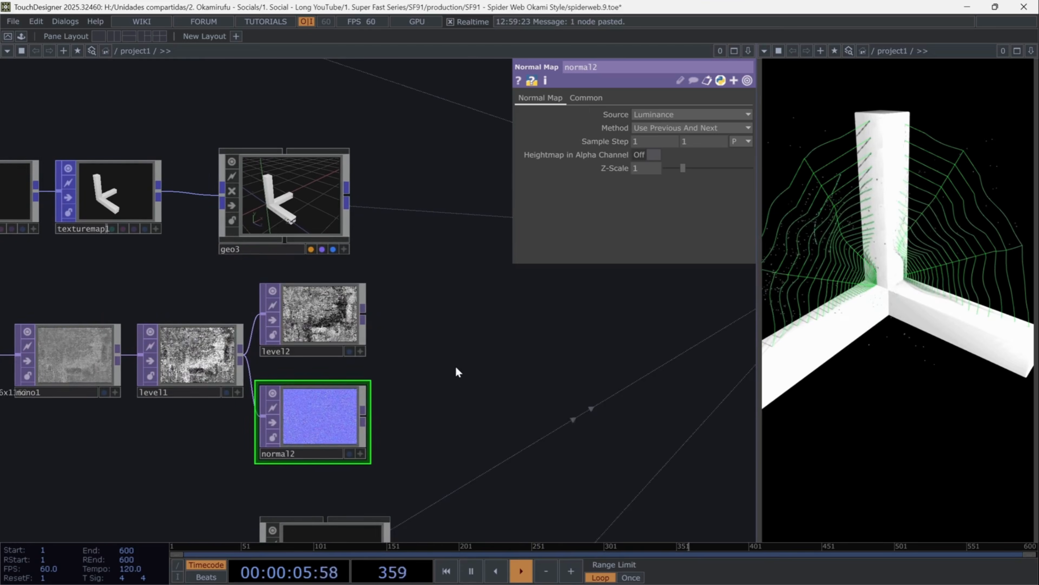
pyautogui.press('Tab')
pyautogui.click(418, 213)
pyautogui.write('p')
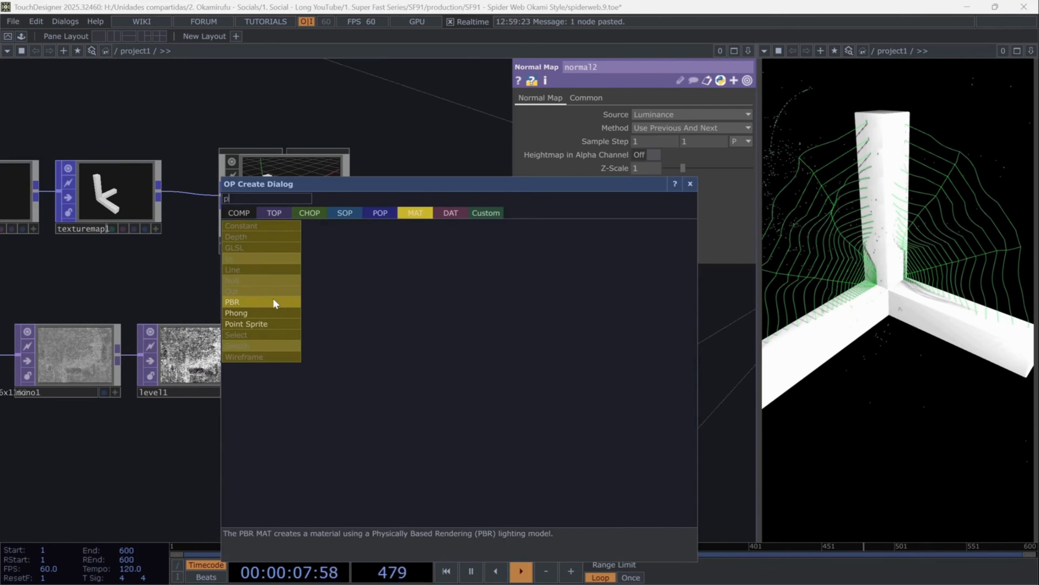
pyautogui.click(273, 302)
pyautogui.click(473, 355)
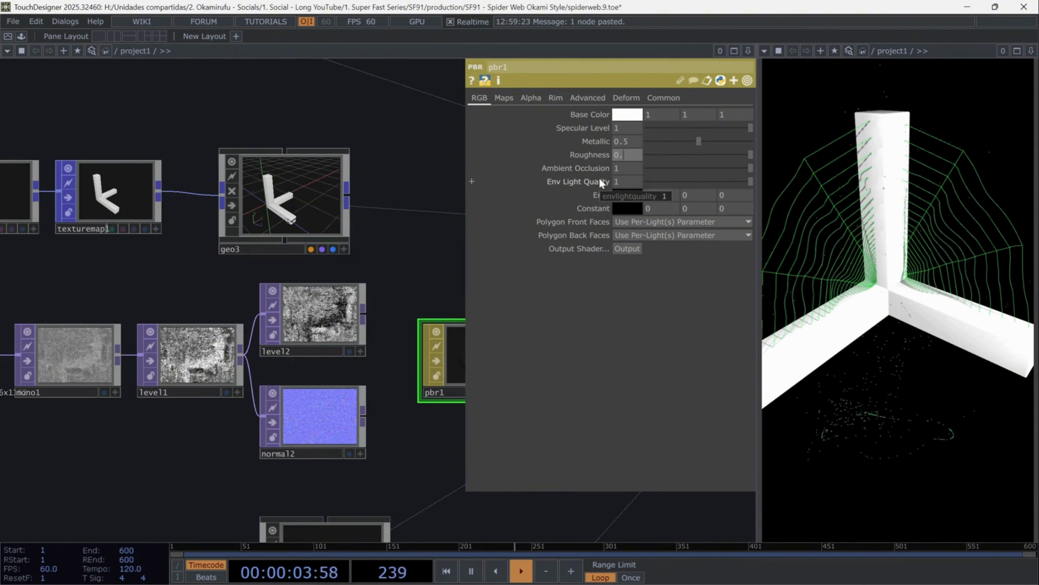
# Assign level2 as pbr1's Metallic Map, level1 as its Roughness Map and normal2 as its Normal Map, with Bump Scale 3
pyautogui.click(504, 98)
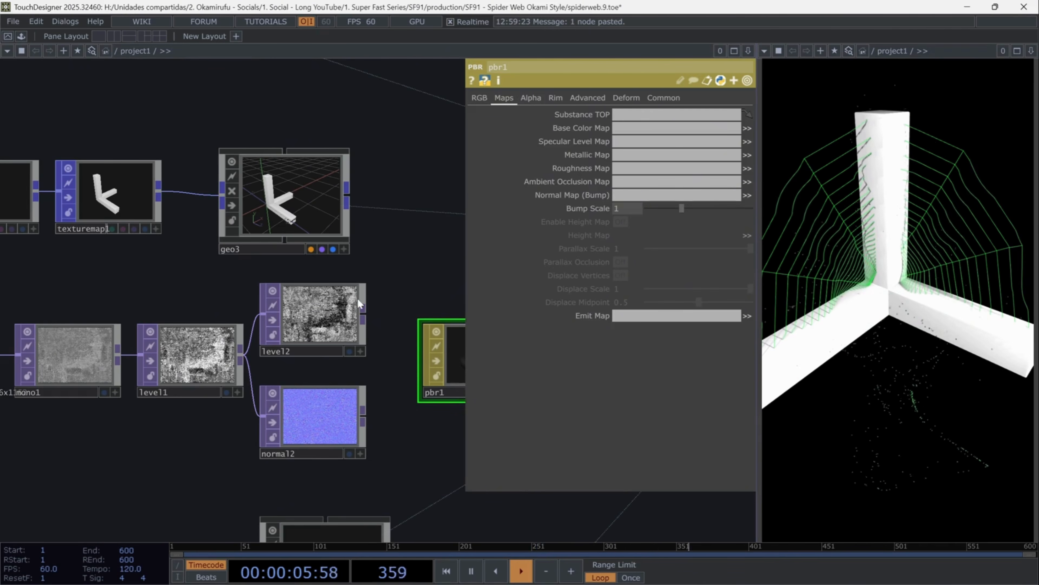
pyautogui.moveTo(325, 322); pyautogui.dragTo(675, 154)
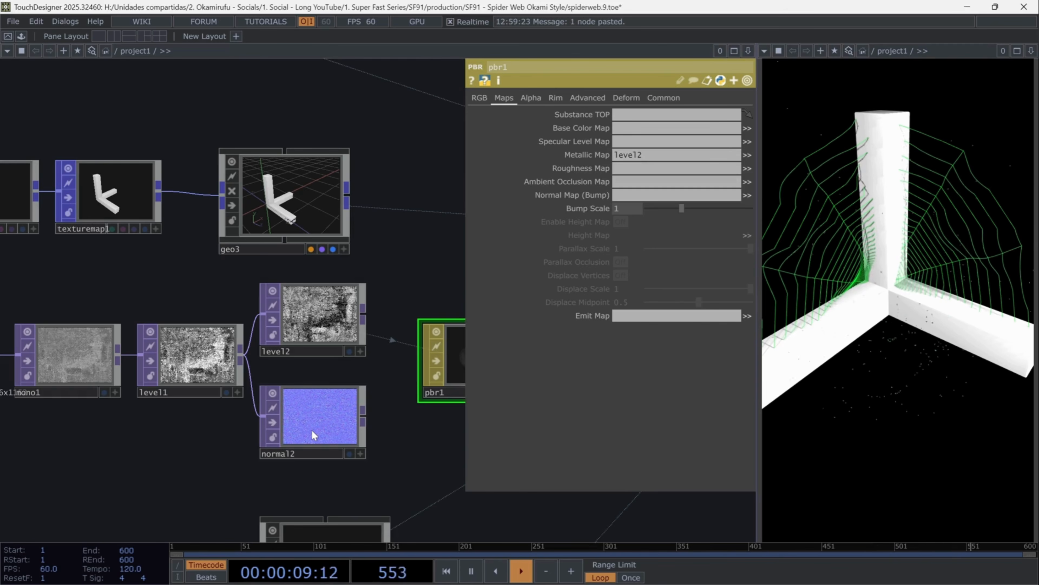
pyautogui.moveTo(183, 376); pyautogui.dragTo(631, 168)
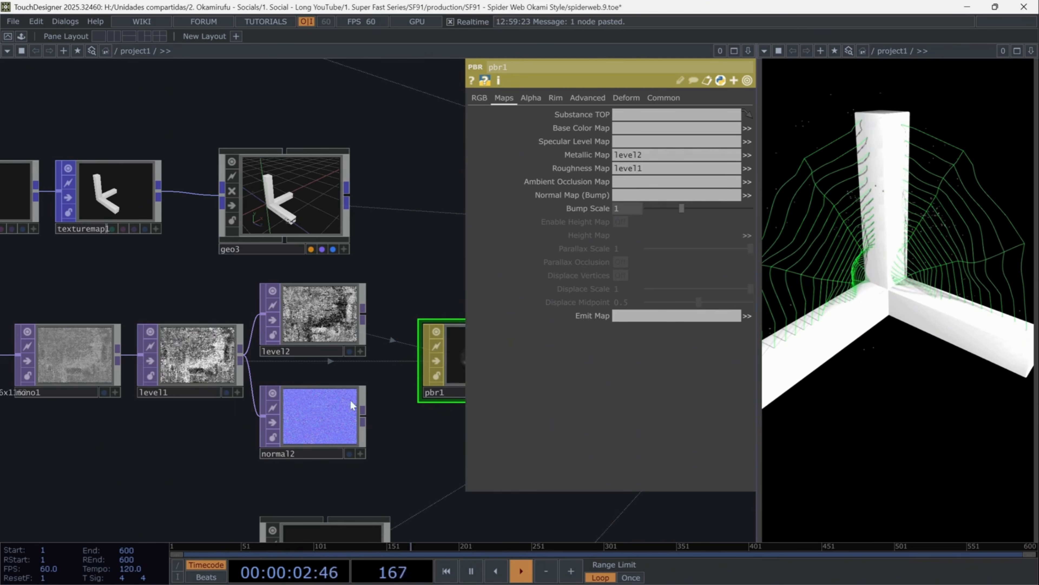
pyautogui.moveTo(331, 424); pyautogui.dragTo(571, 209)
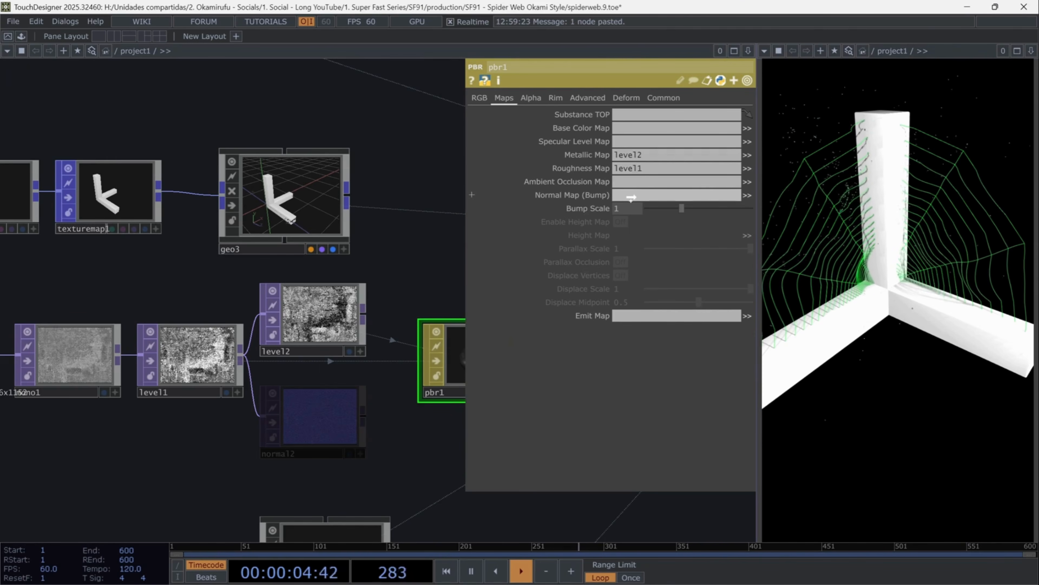
pyautogui.moveTo(632, 197); pyautogui.dragTo(638, 195)
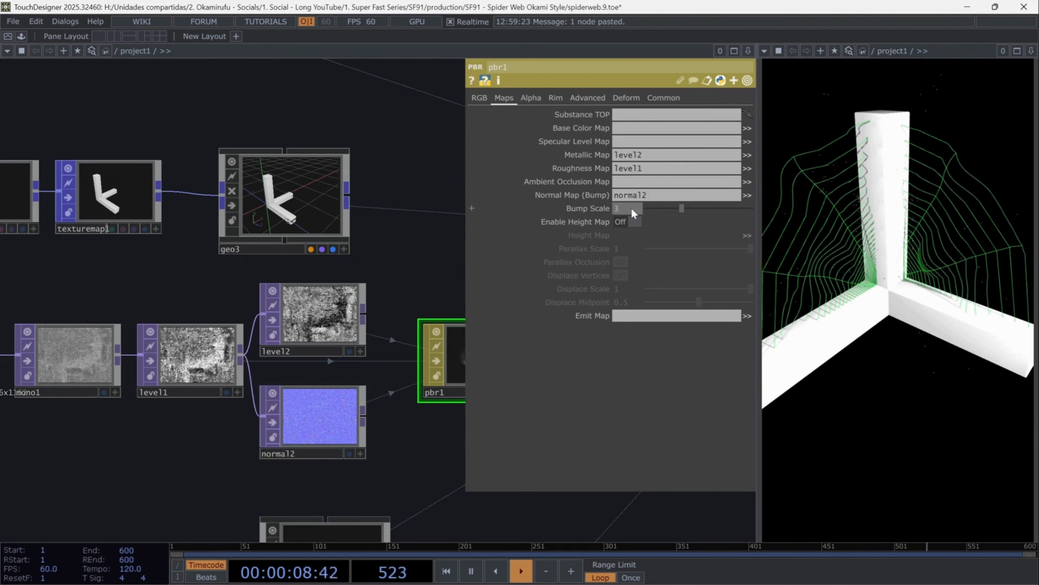
# Apply the pbr1 material to the geo3 beam structure
pyautogui.moveTo(396, 290); pyautogui.dragTo(332, 307)
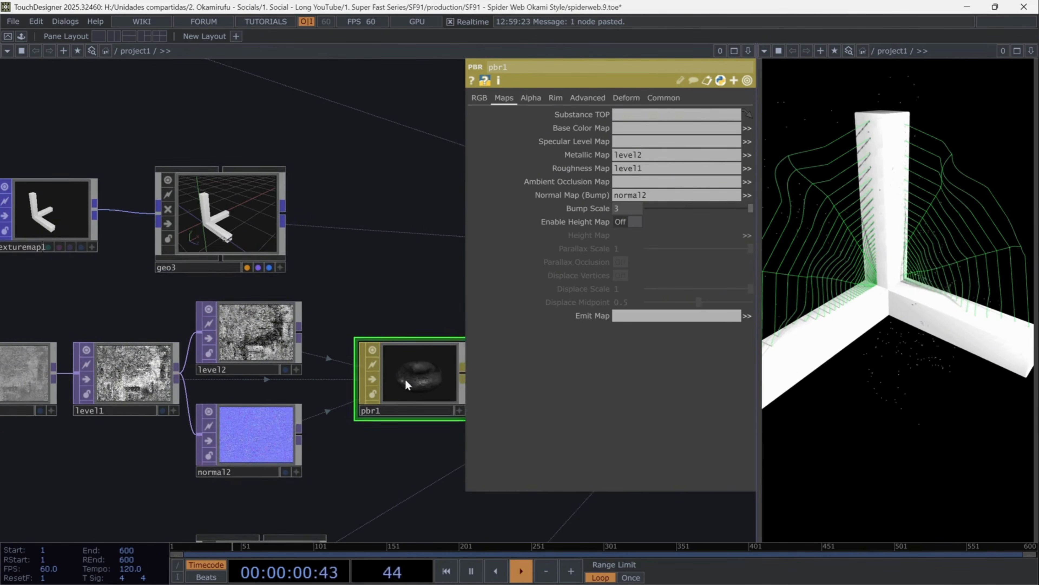
pyautogui.moveTo(424, 382); pyautogui.dragTo(245, 198)
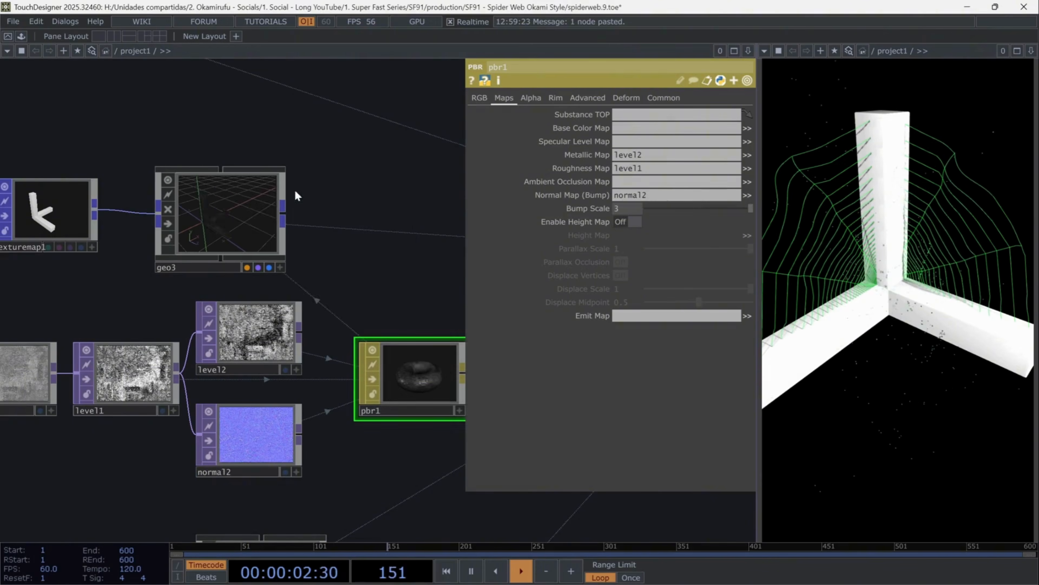
pyautogui.scroll(-5, 387, 179)
pyautogui.moveTo(404, 184); pyautogui.dragTo(209, 241)
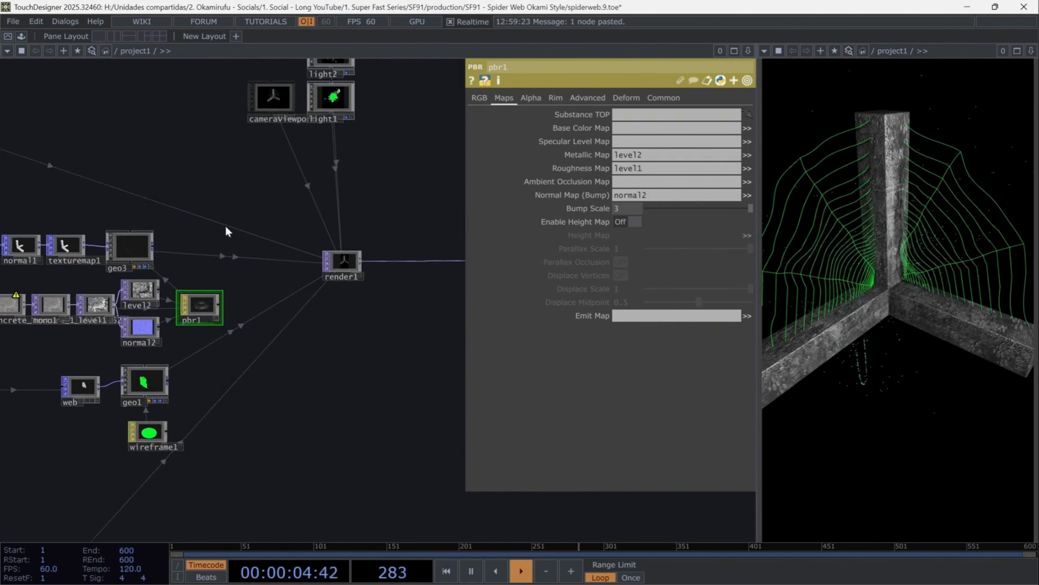
# Review the parameters of light2 and light1, including light1's shadow settings
pyautogui.moveTo(321, 218); pyautogui.dragTo(302, 255)
pyautogui.scroll(3, 302, 256)
pyautogui.click(207, 270)
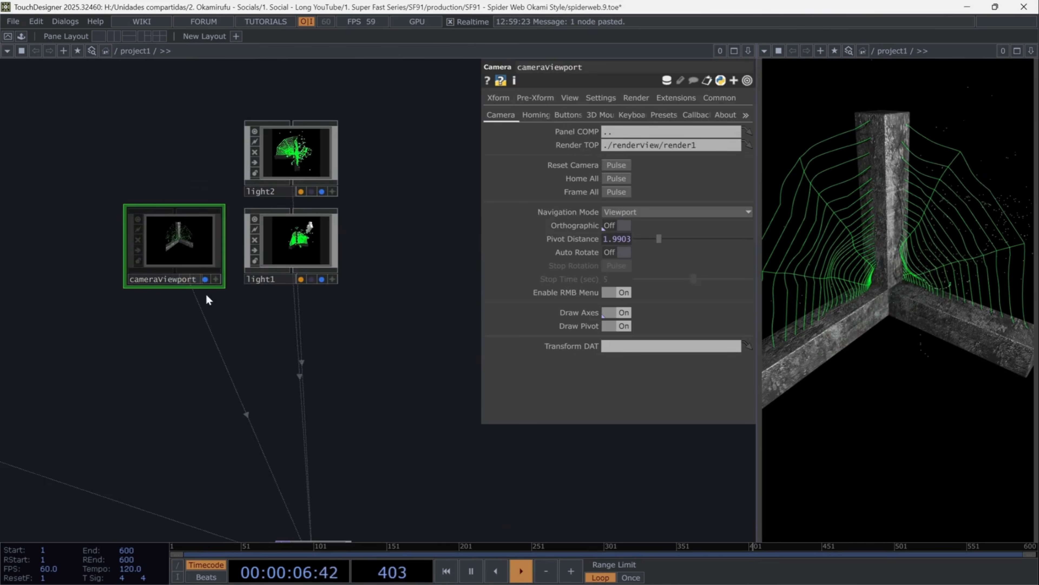
pyautogui.click(311, 149)
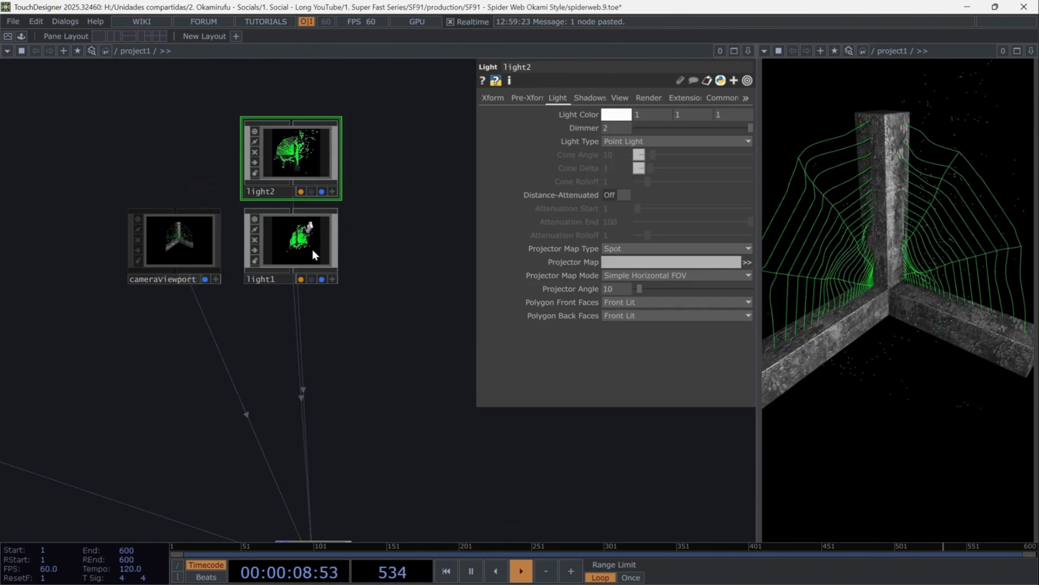
pyautogui.click(312, 248)
pyautogui.click(315, 152)
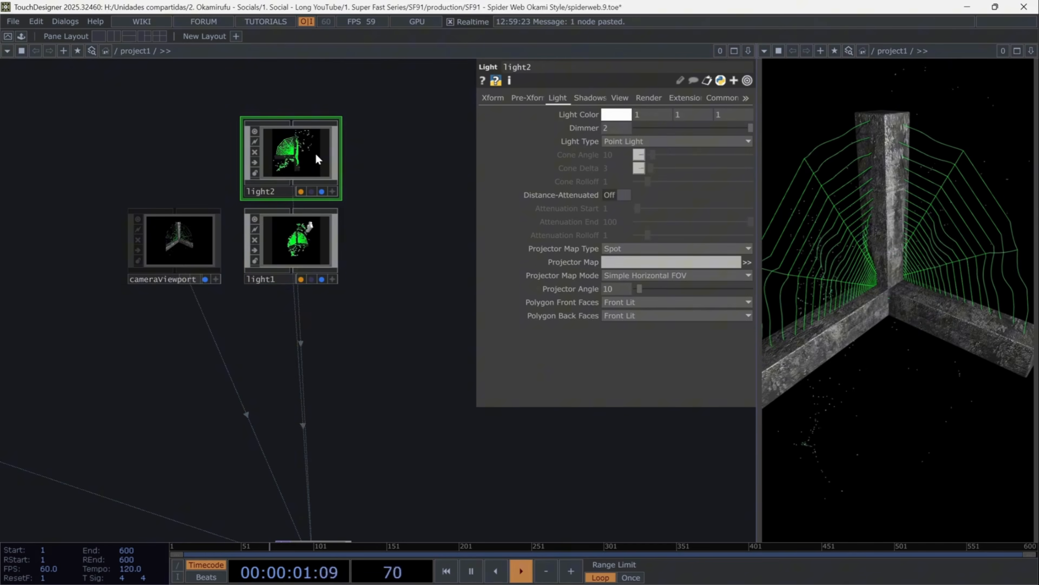
pyautogui.click(303, 257)
pyautogui.scroll(5, 303, 254)
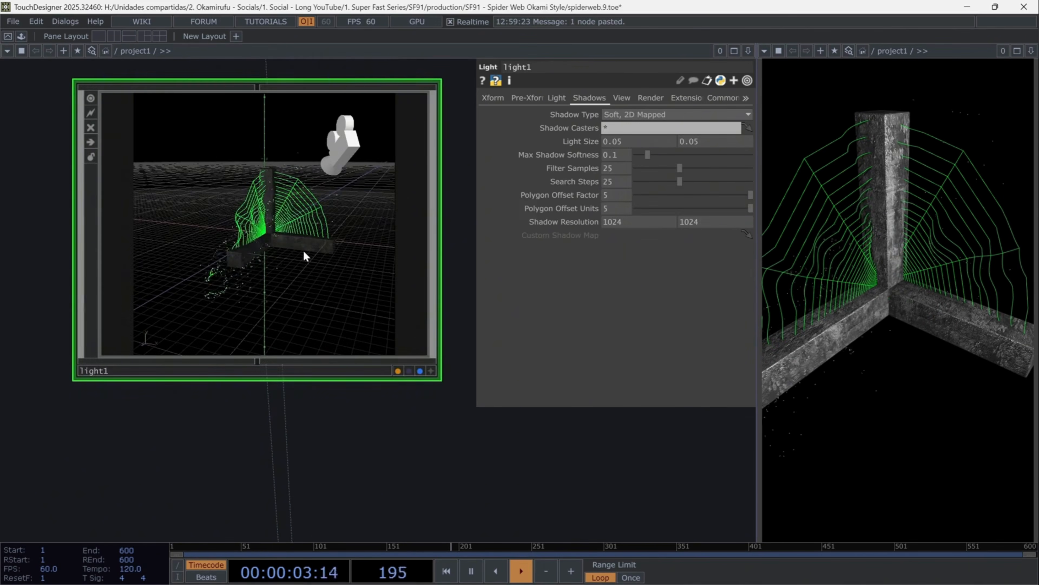
# Review the Render TOP's camera, geometry and light settings and the expressions driving its resolution
pyautogui.scroll(-6, 303, 256)
pyautogui.moveTo(375, 415); pyautogui.dragTo(366, 229)
pyautogui.scroll(4, 327, 295)
pyautogui.click(327, 293)
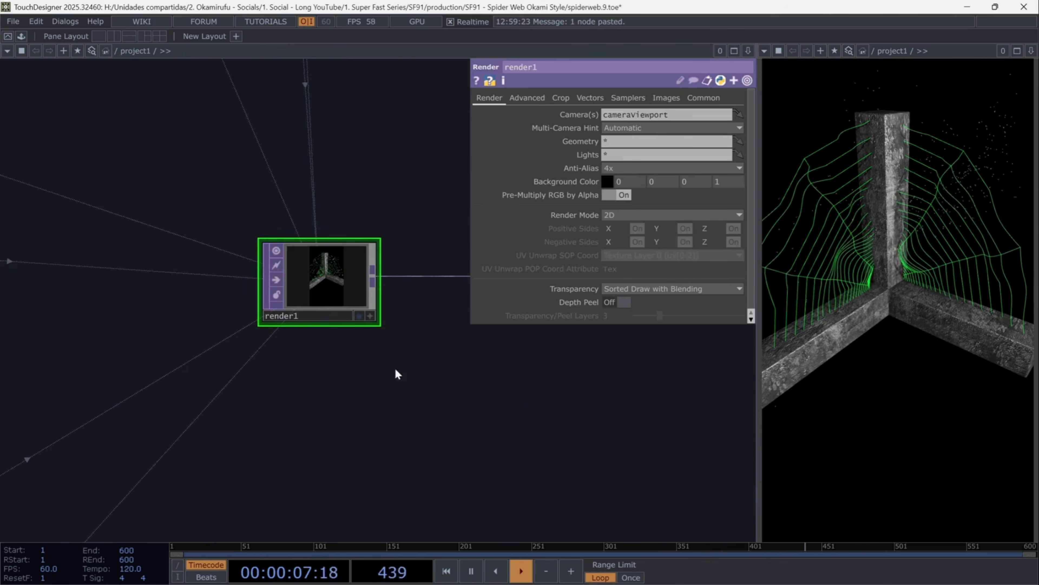
pyautogui.click(701, 98)
pyautogui.click(586, 116)
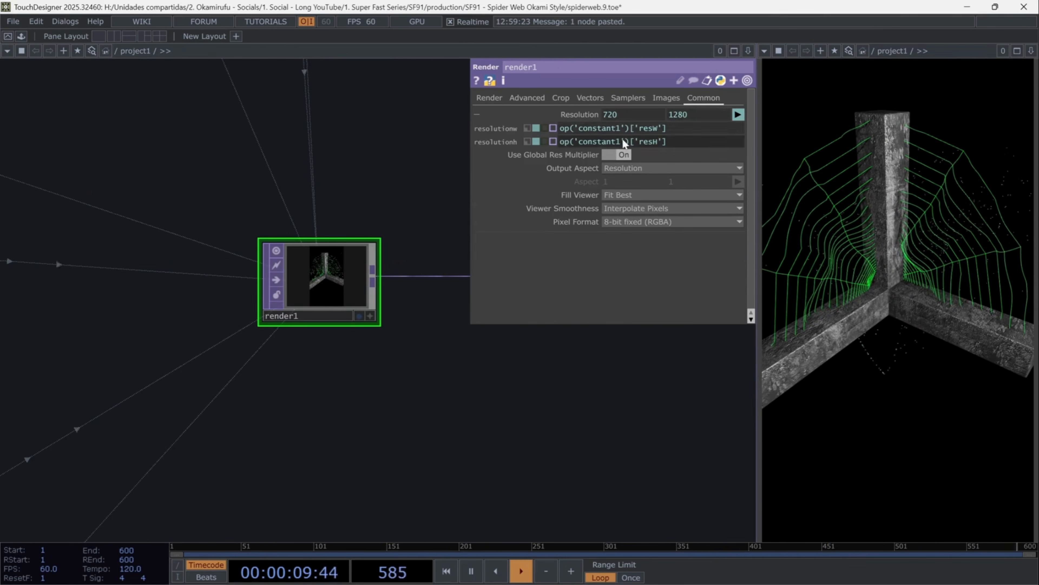
pyautogui.click(583, 115)
# Insert a Level TOP between render1 and out1
pyautogui.scroll(-3, 409, 430)
pyautogui.rightClick(322, 366)
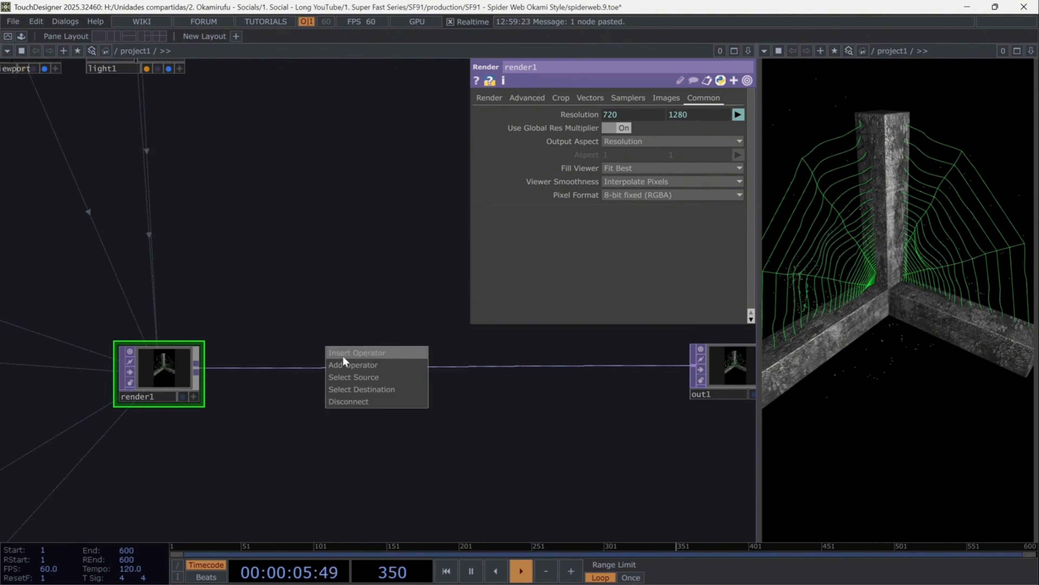
pyautogui.click(345, 354)
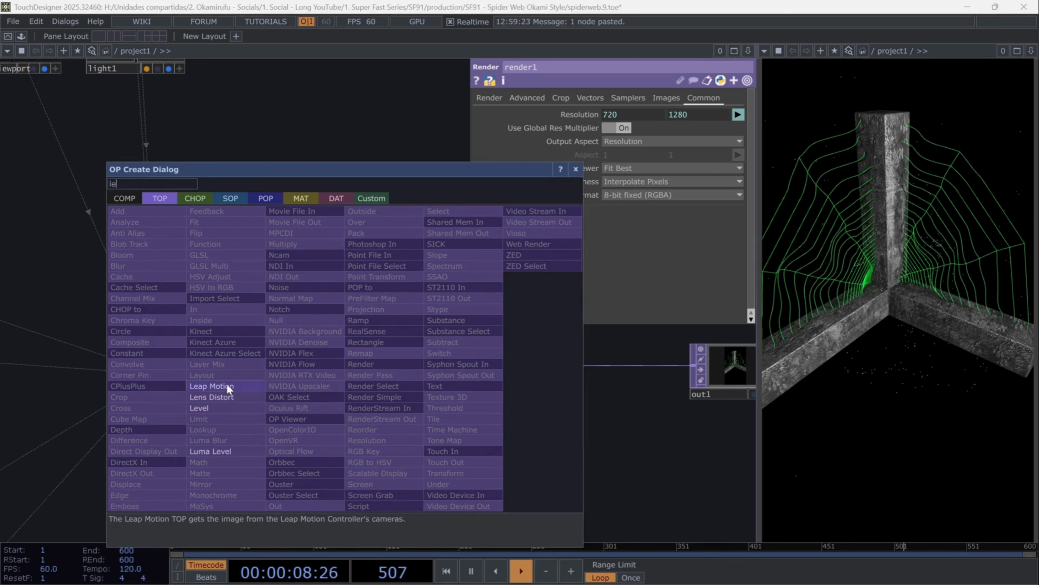
pyautogui.press('Escape')
pyautogui.click(314, 369)
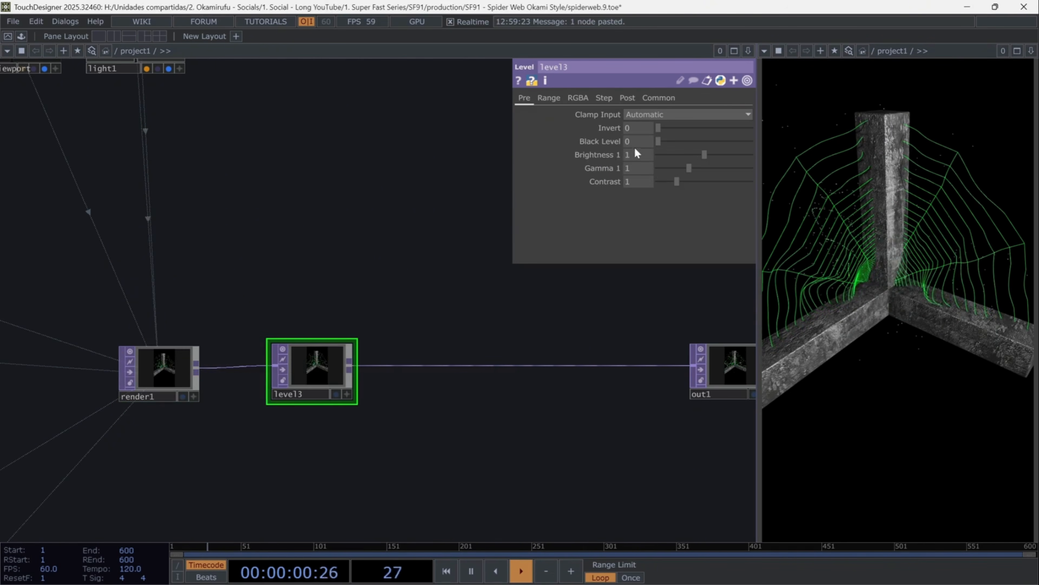
# Set the new Level TOP's Brightness 1 to 1.1 and Gamma 1 to 1.1
pyautogui.write('.1')
pyautogui.click(646, 168)
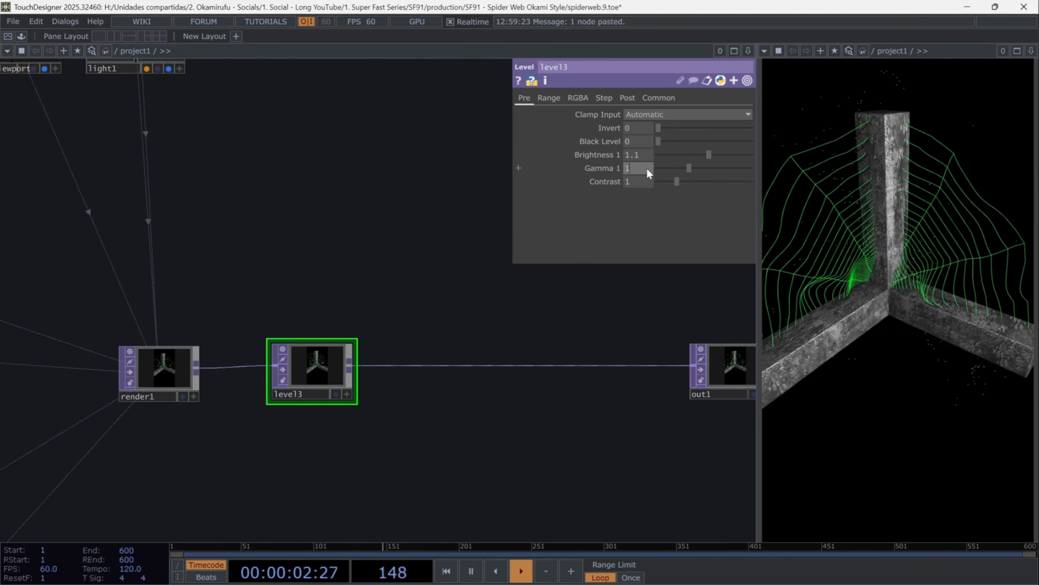
pyautogui.write('.1')
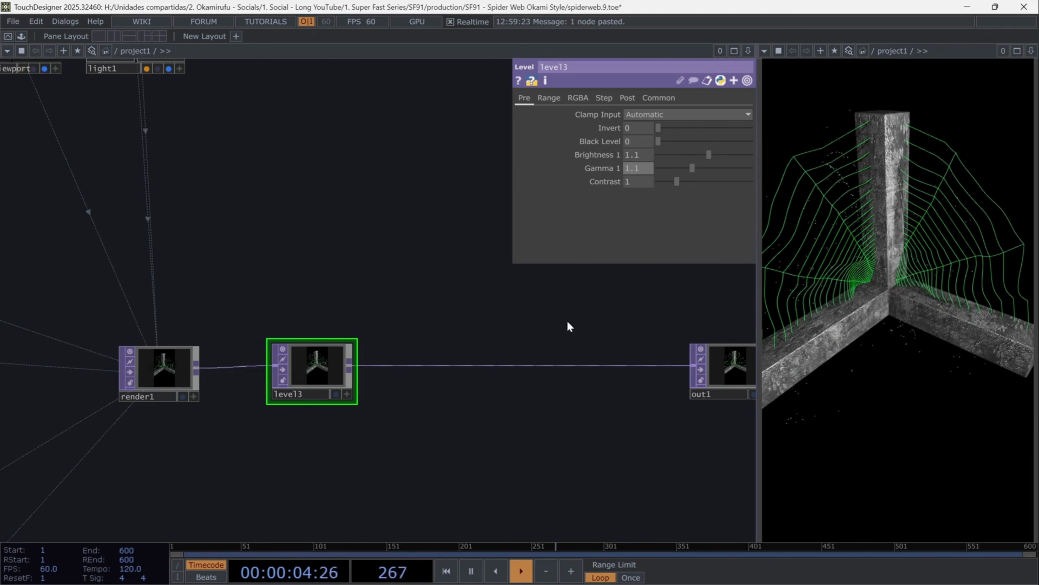
pyautogui.moveTo(514, 331); pyautogui.dragTo(224, 320)
pyautogui.scroll(3, 412, 352)
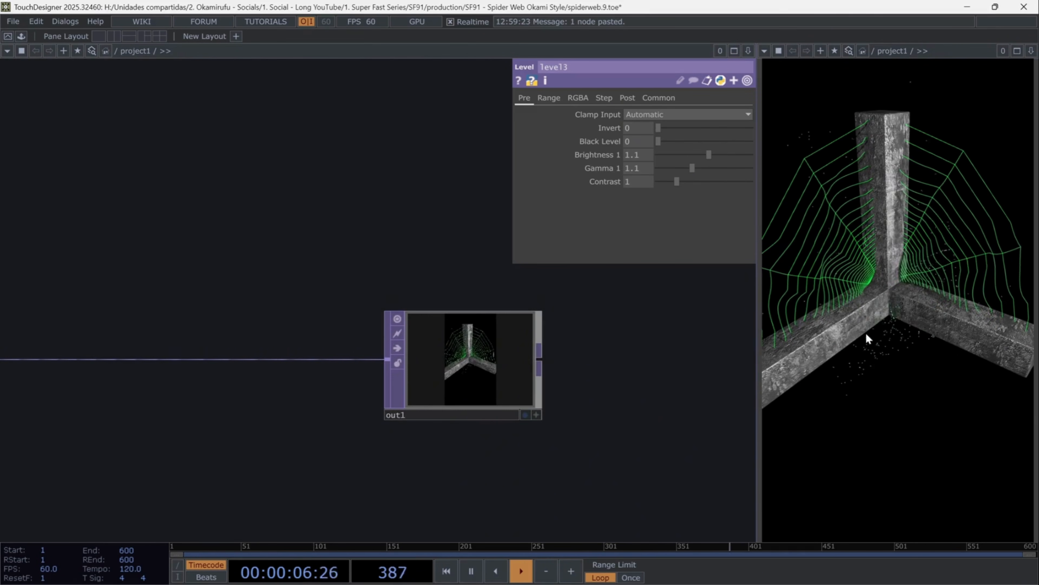